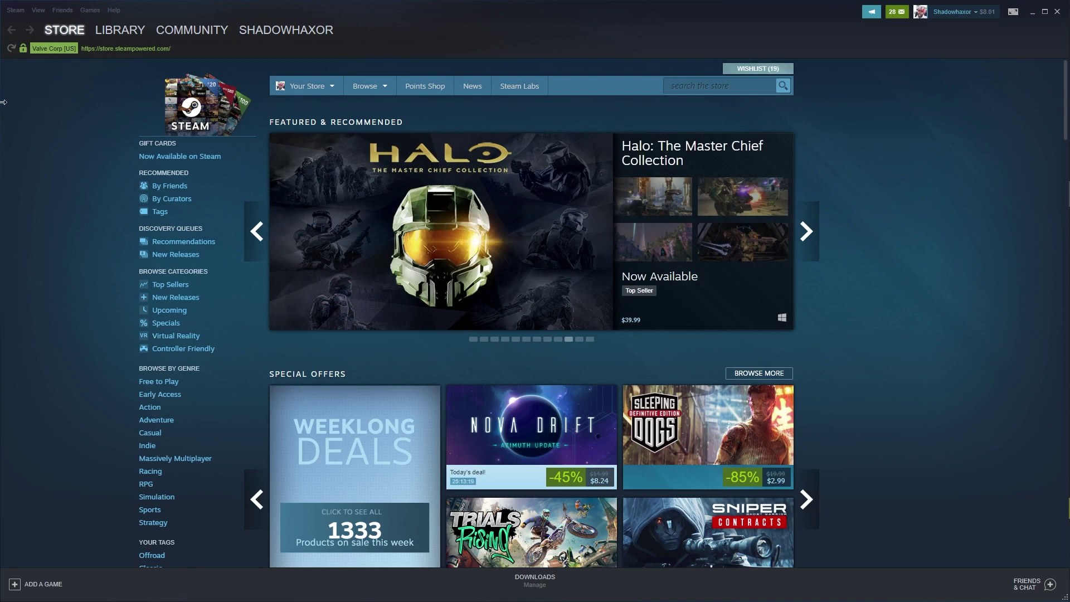
# Step: Open Steam's Account settings and view the beta participation options without changing them
pyautogui.click(14, 13)
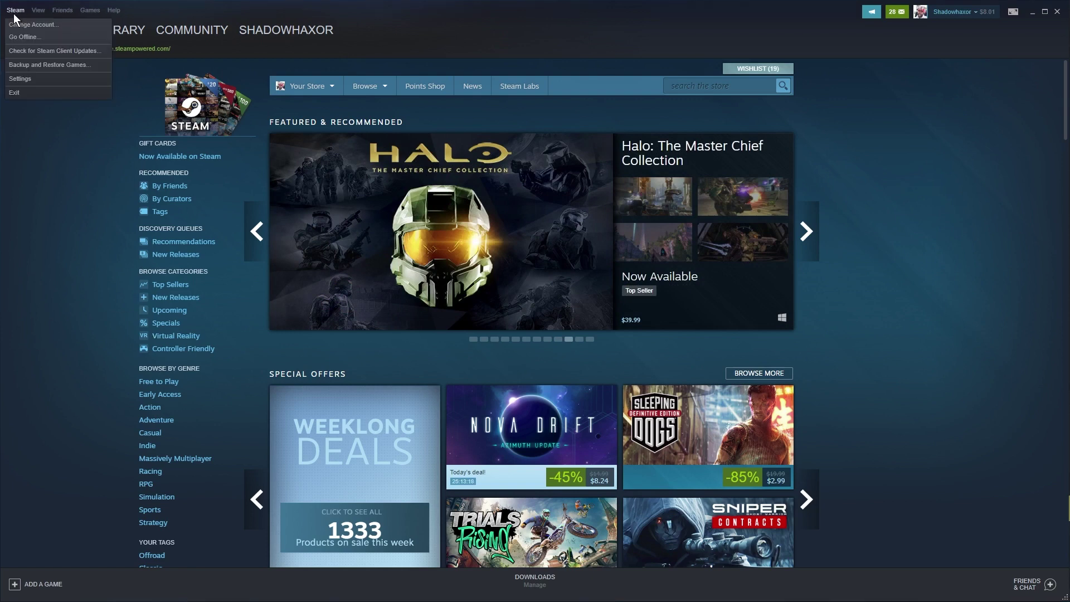
pyautogui.click(30, 81)
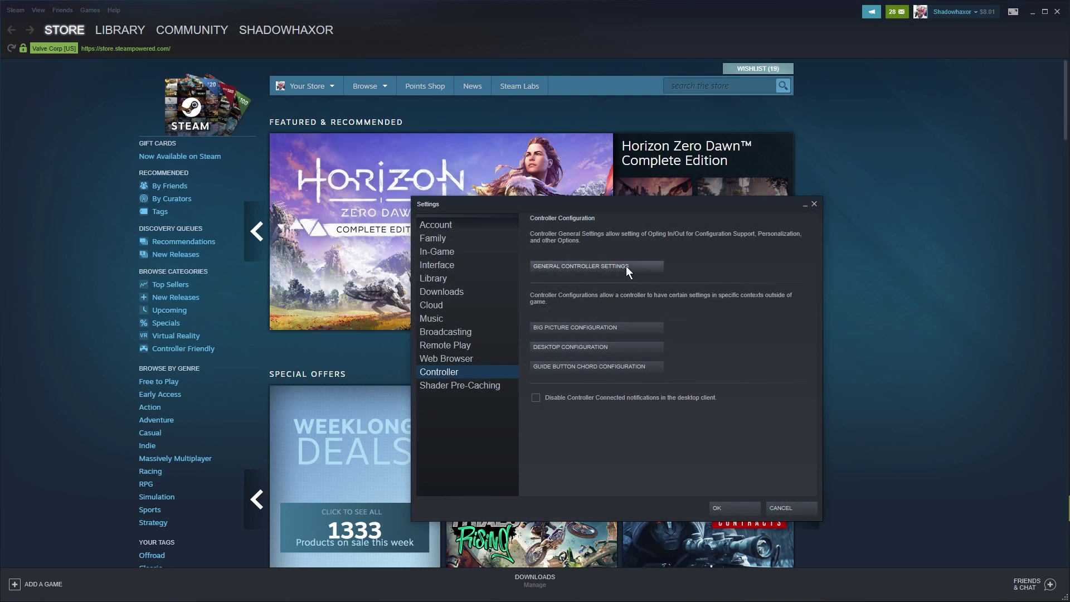
pyautogui.click(433, 225)
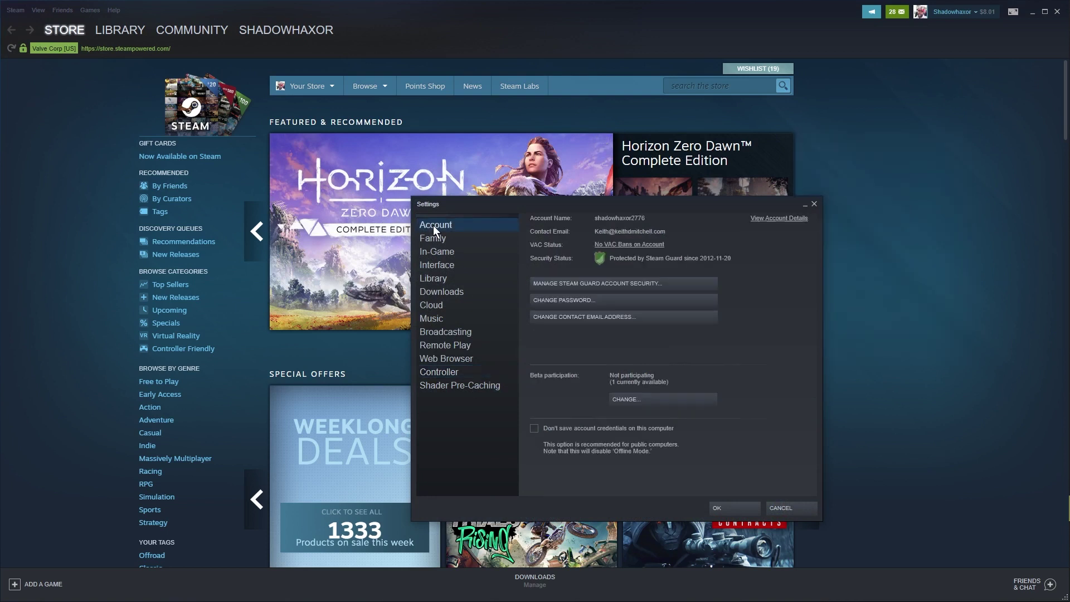
pyautogui.click(644, 401)
pyautogui.click(621, 399)
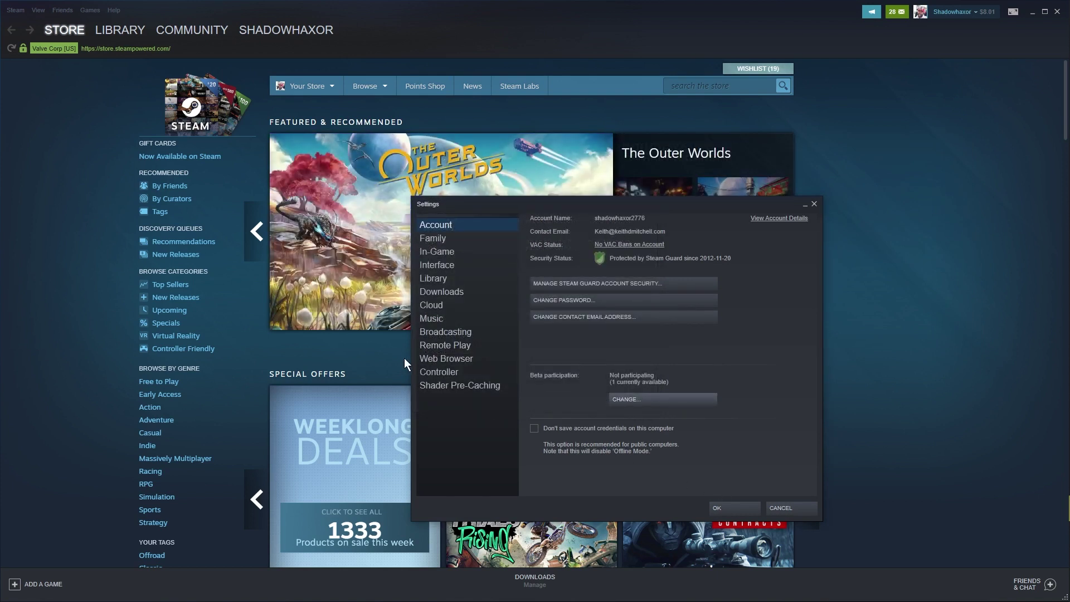
# Step: In General Controller Settings, toggle Generic Gamepad Configuration Support off and on, and view the DualSense Controller
pyautogui.click(427, 370)
pyautogui.click(584, 263)
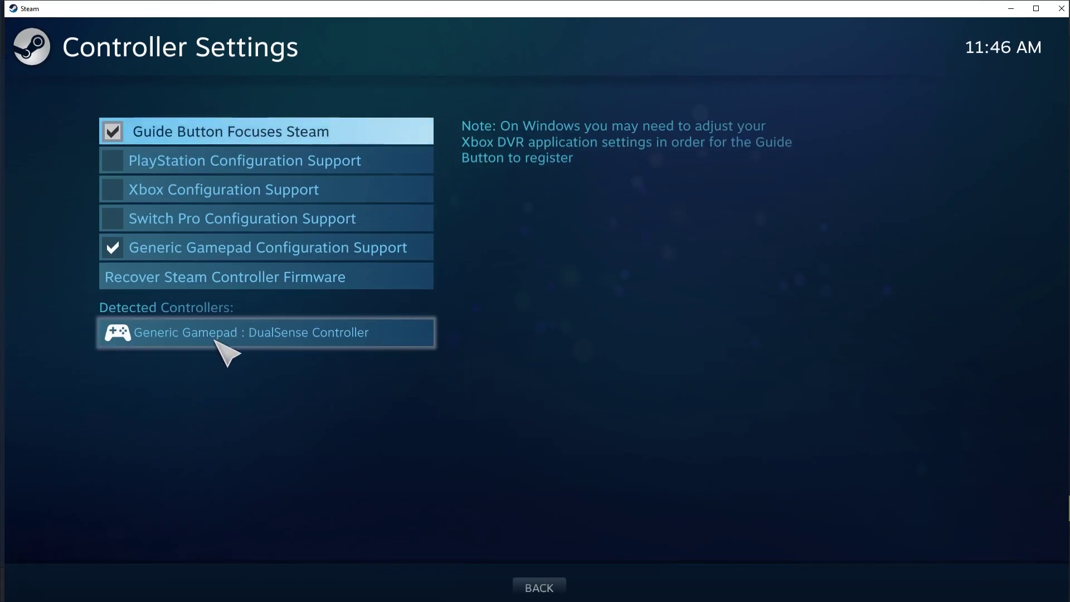
pyautogui.click(216, 252)
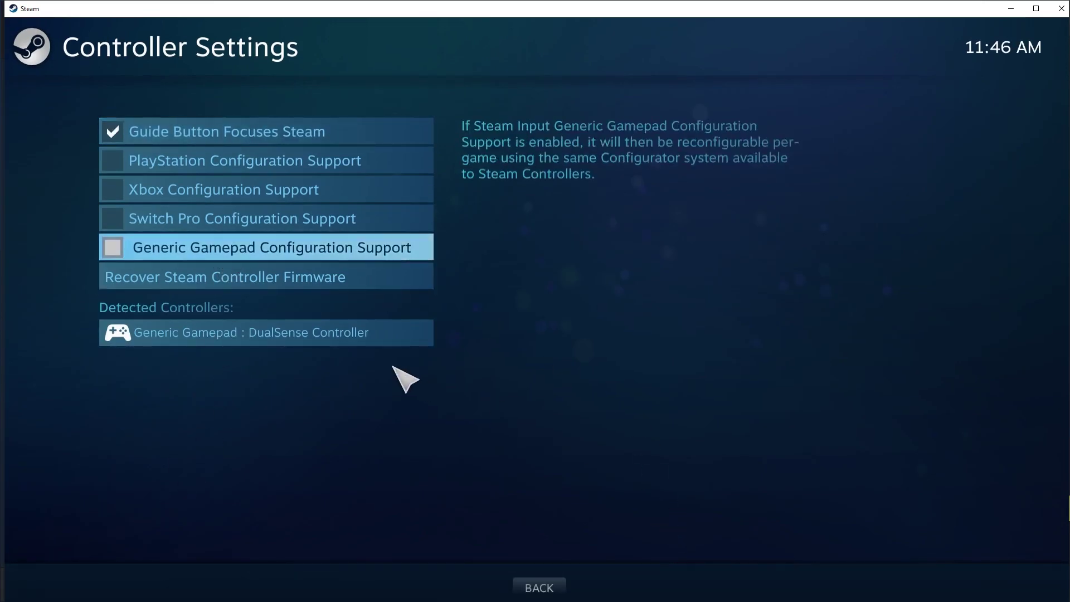
pyautogui.click(147, 248)
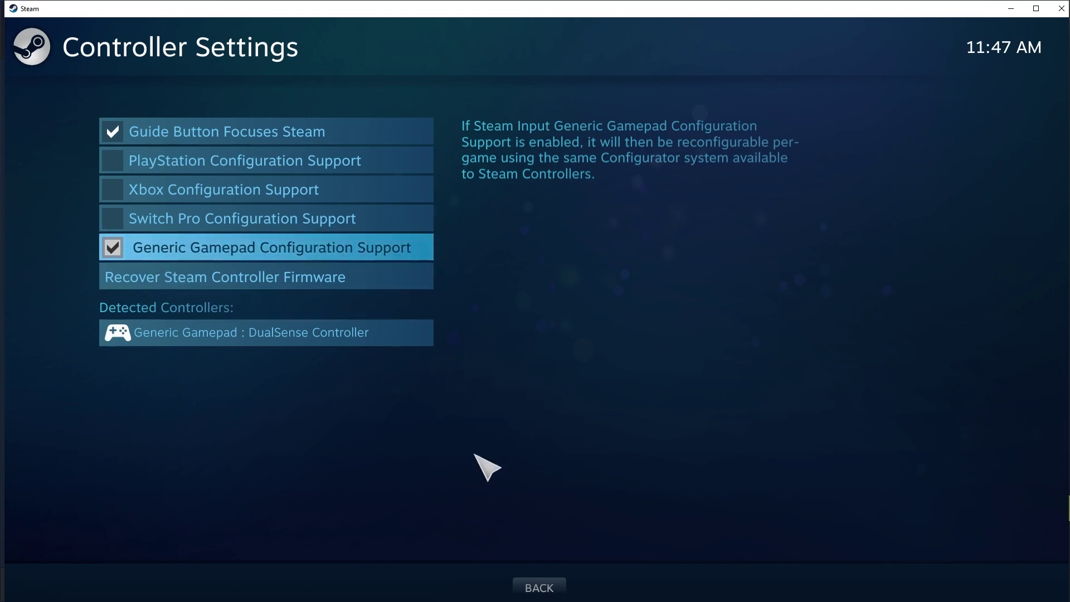
pyautogui.click(339, 342)
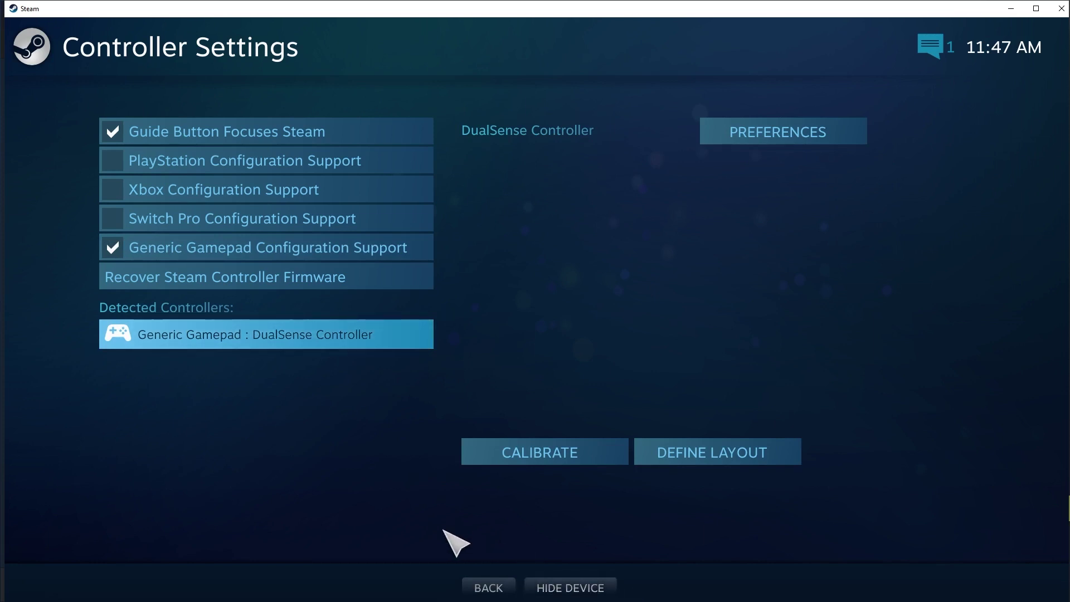
# Step: Close the settings without saving and log out of the Steam account
pyautogui.click(1055, 11)
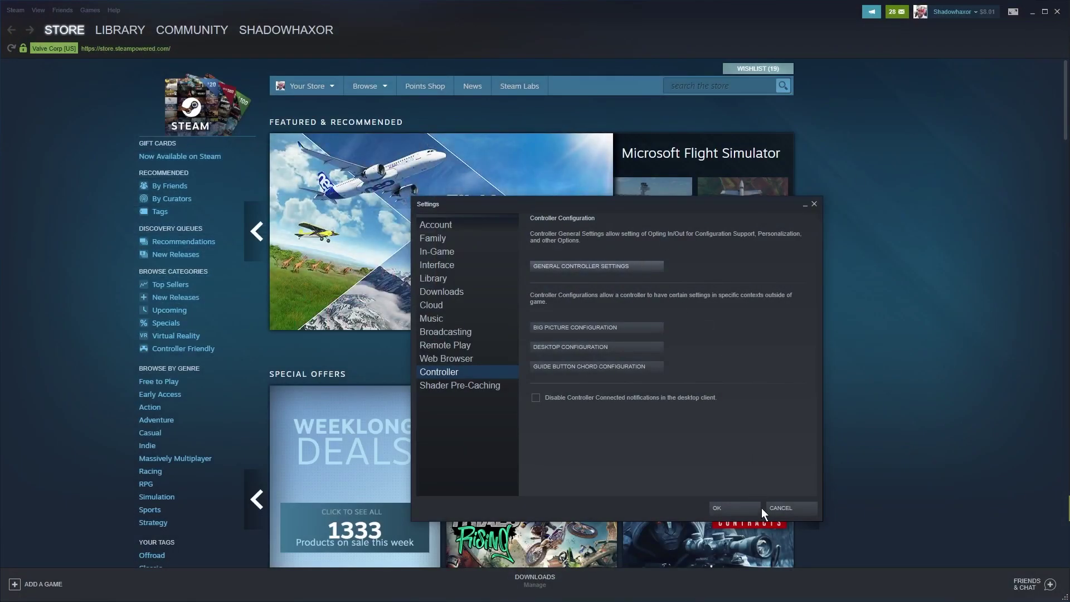
pyautogui.click(783, 507)
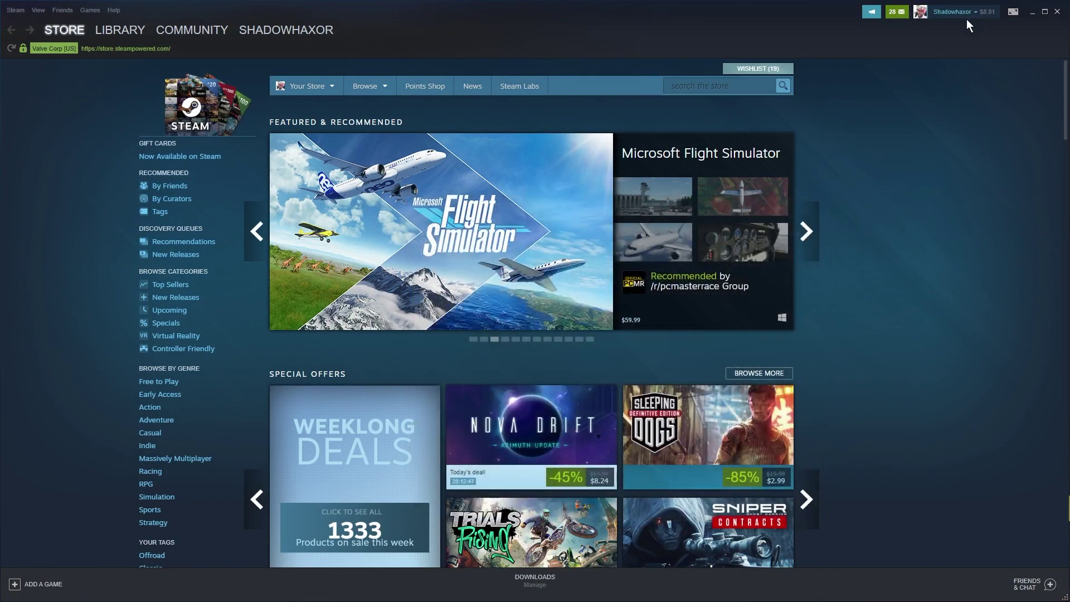
pyautogui.click(962, 15)
pyautogui.click(895, 52)
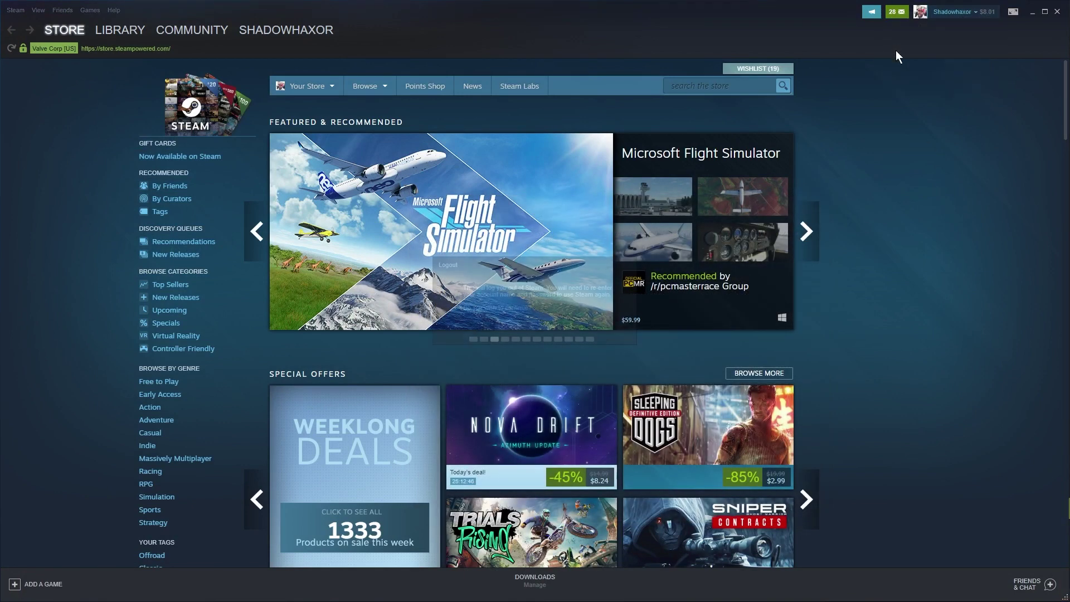
pyautogui.click(510, 324)
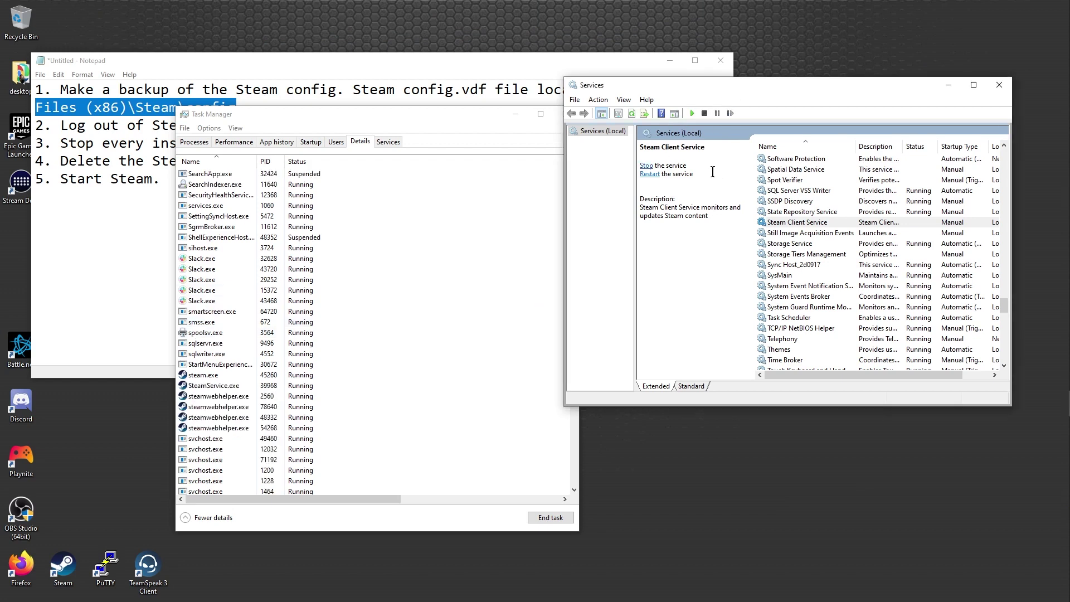
# Step: Stop the Steam Client Service and sort Task Manager's process list by name
pyautogui.click(647, 166)
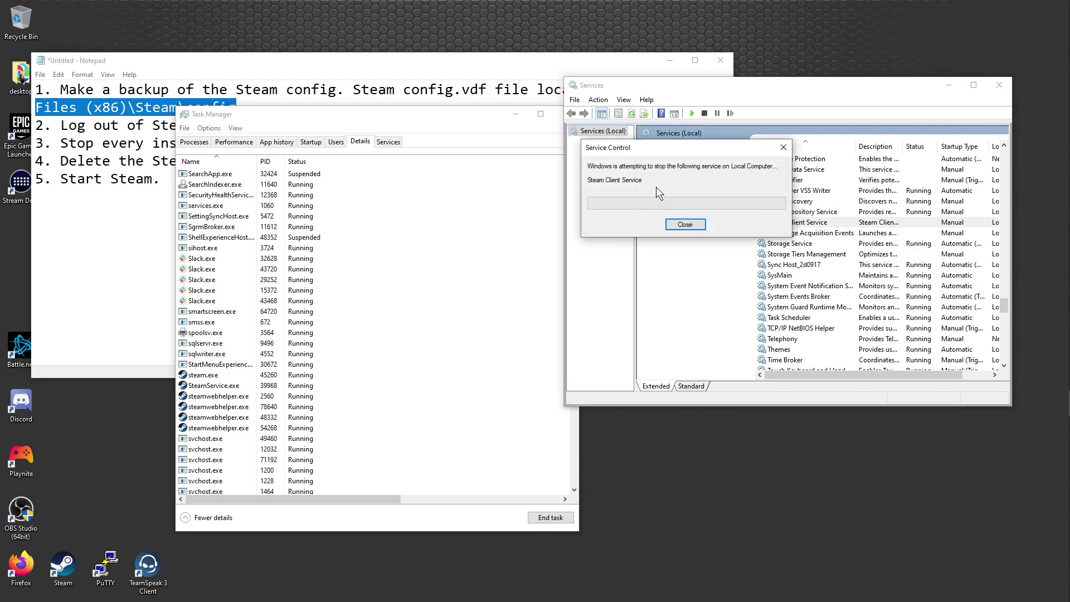
pyautogui.click(685, 225)
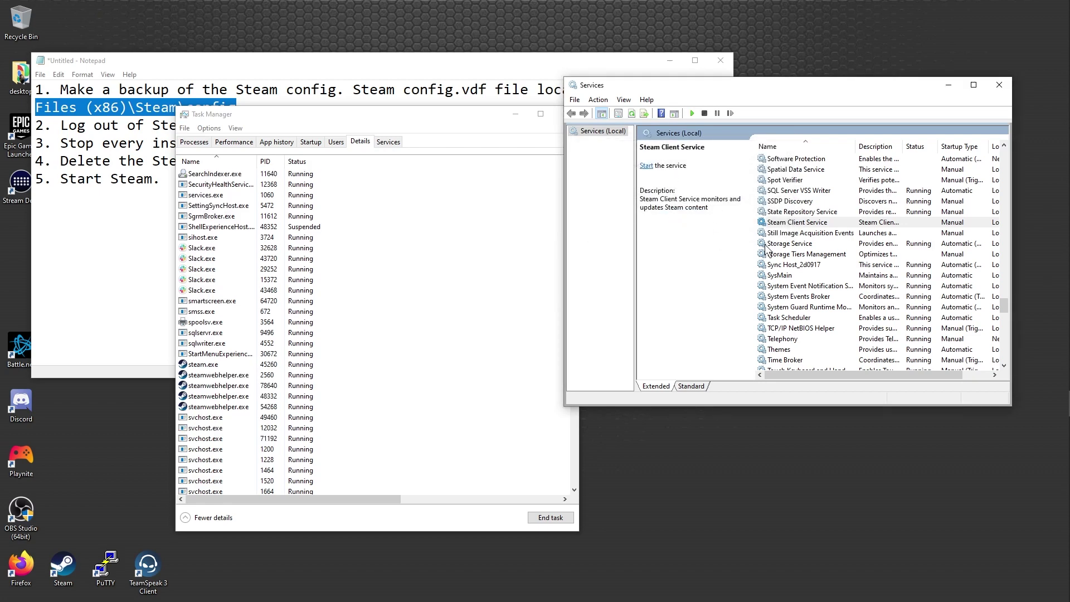
pyautogui.click(194, 142)
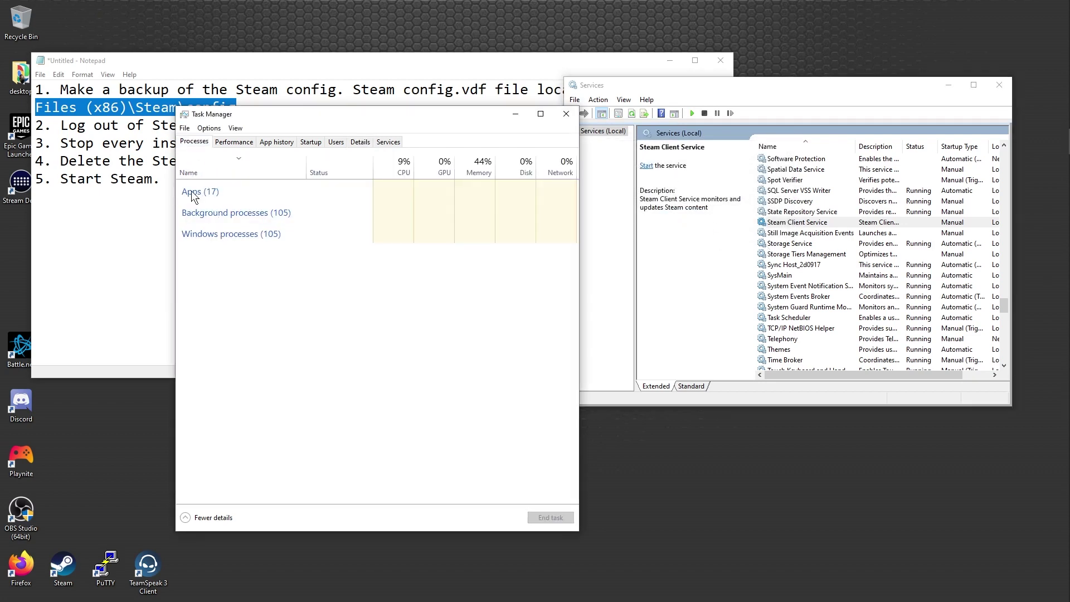
pyautogui.click(233, 308)
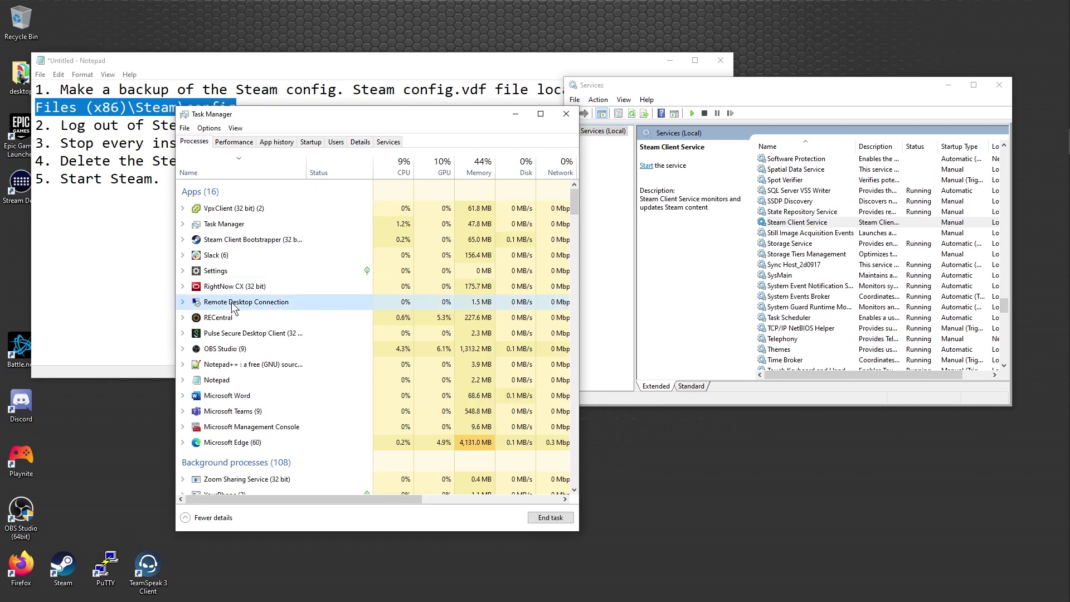
pyautogui.scroll(-10, 290, 380)
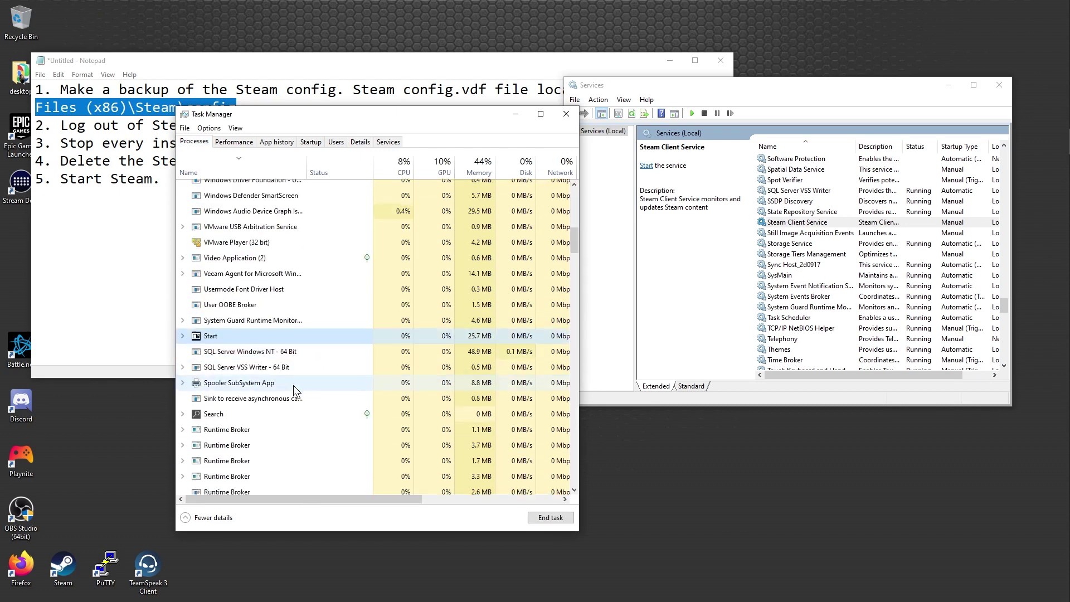
pyautogui.click(233, 174)
pyautogui.scroll(-10, 307, 342)
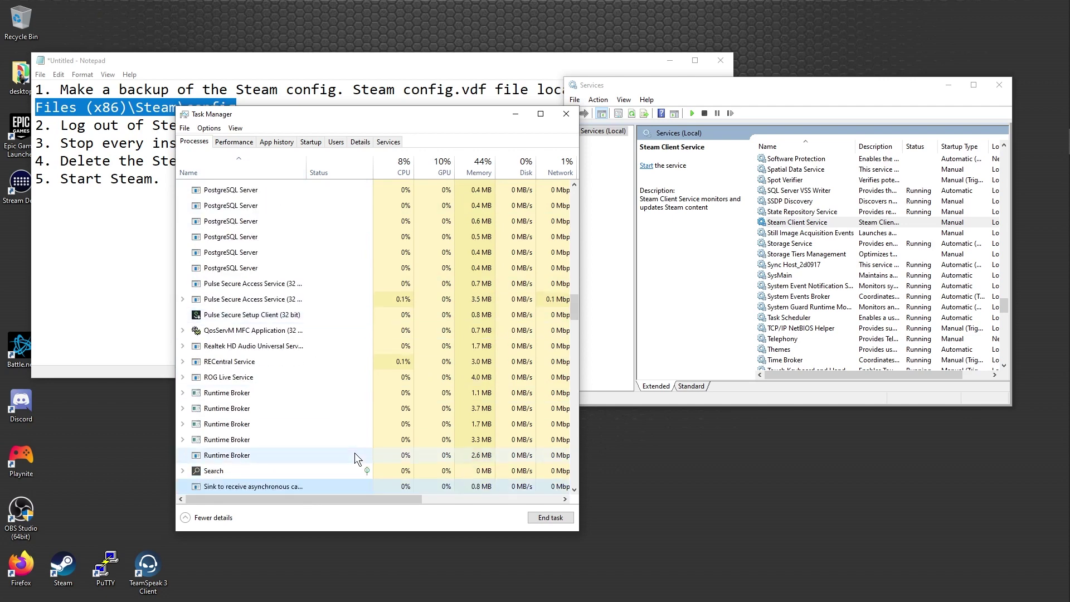
pyautogui.scroll(-15, 355, 454)
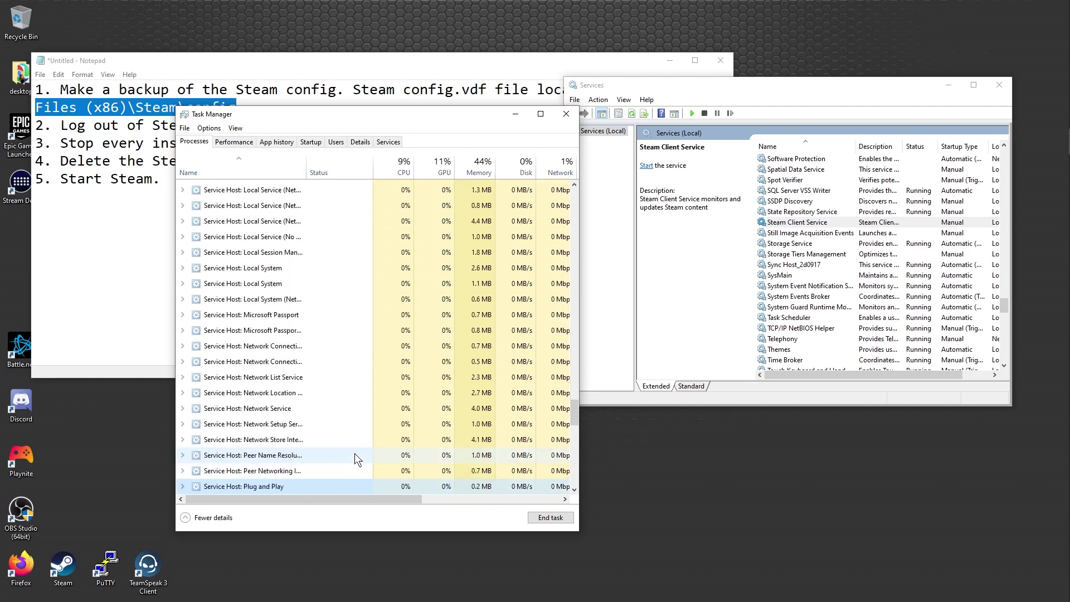
pyautogui.scroll(-10, 355, 453)
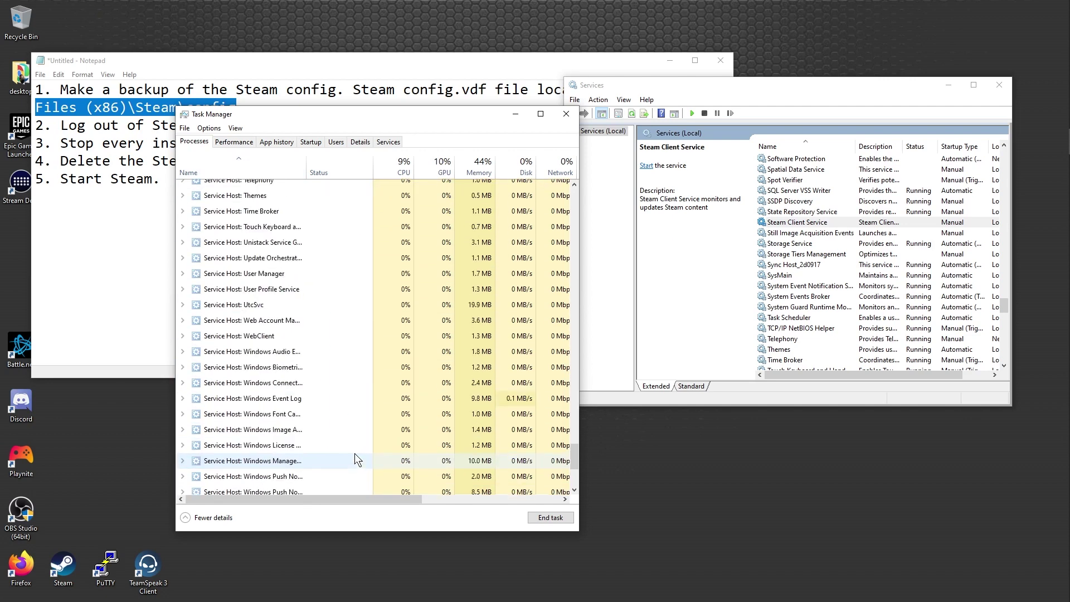
pyautogui.scroll(-4, 354, 453)
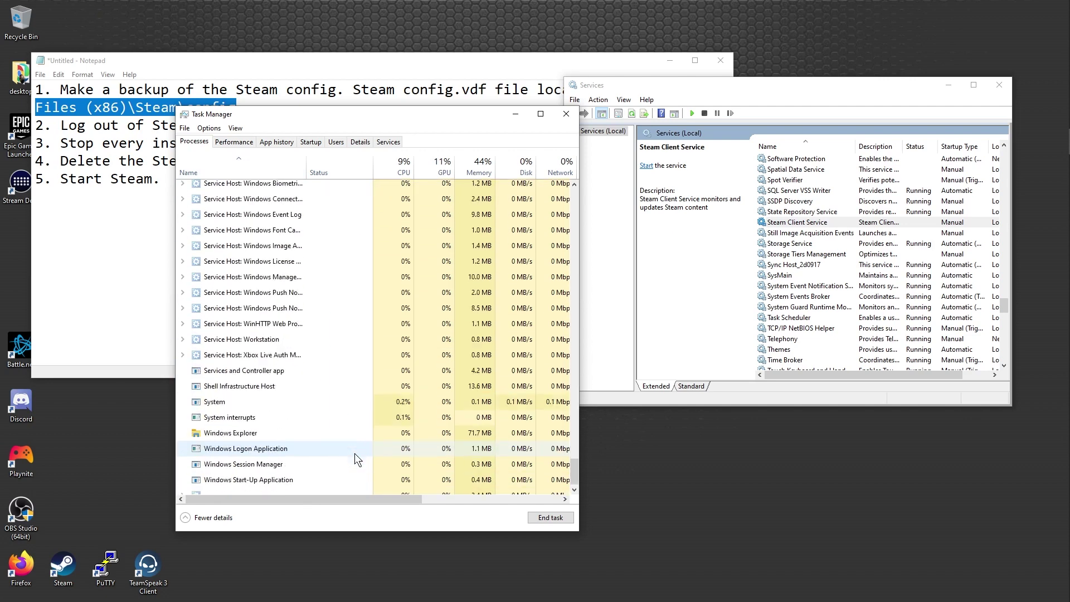
# Step: End the steam.exe process from Task Manager's Details list
pyautogui.click(359, 141)
pyautogui.click(234, 258)
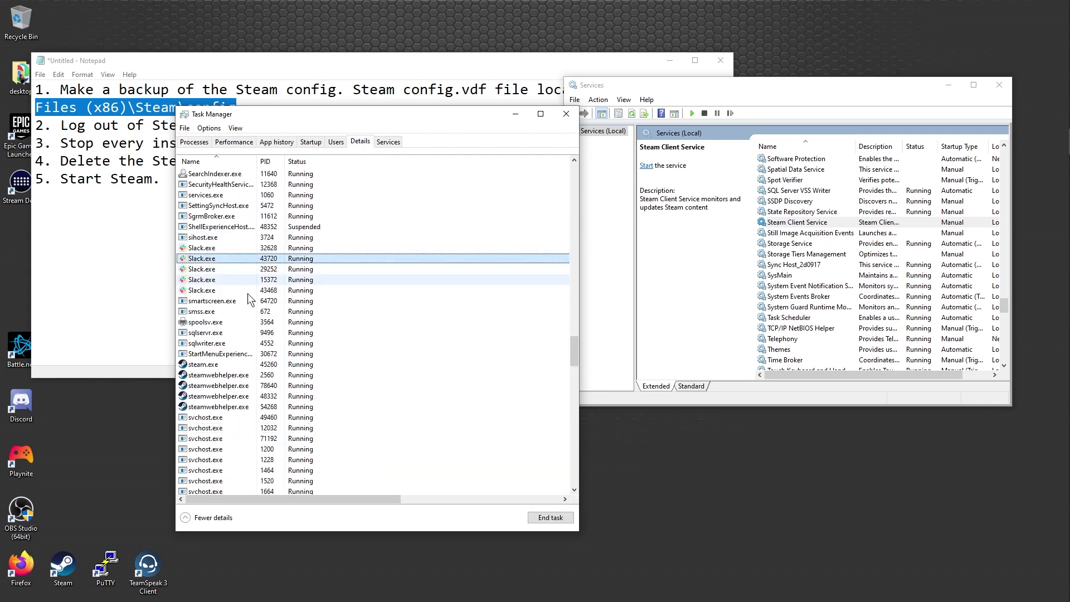
pyautogui.click(227, 366)
pyautogui.rightClick(226, 366)
pyautogui.click(258, 374)
pyautogui.click(551, 326)
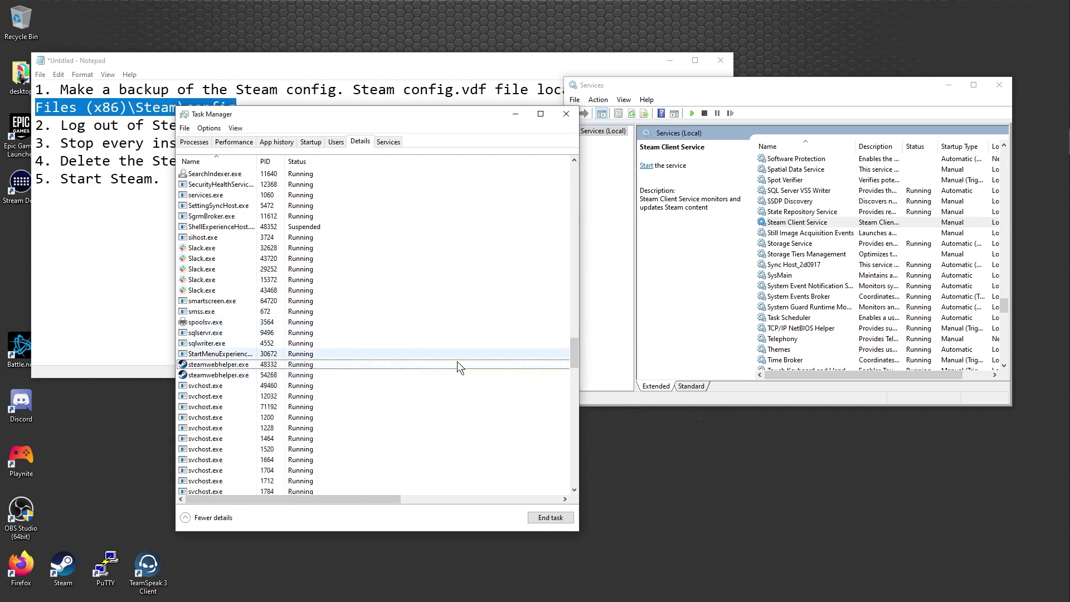
# Step: Move the Services and Task Manager windows lower to uncover the notes
pyautogui.click(699, 301)
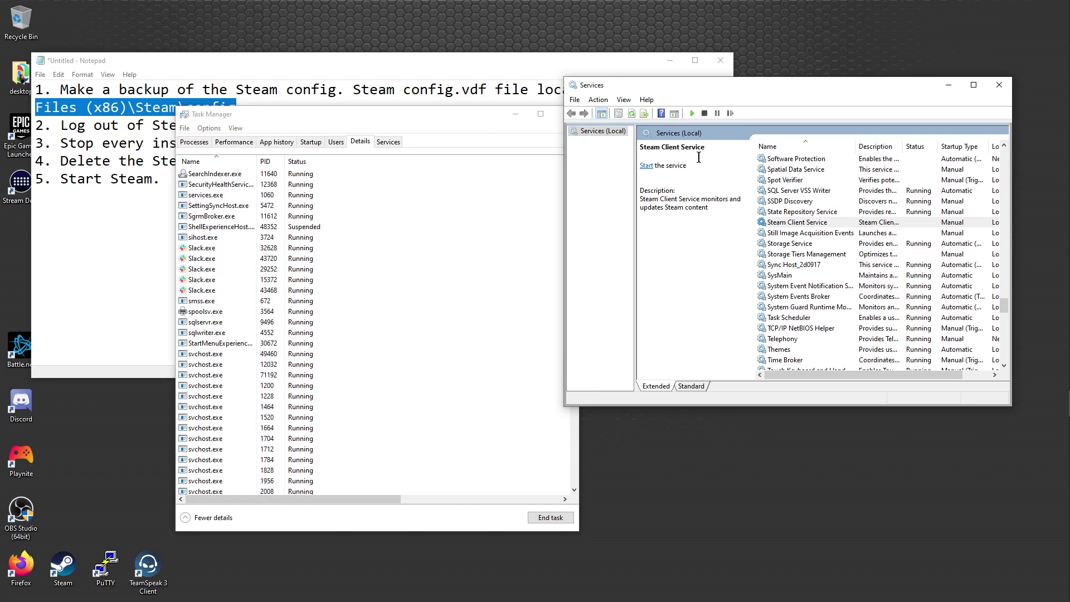
pyautogui.moveTo(633, 83); pyautogui.dragTo(631, 117)
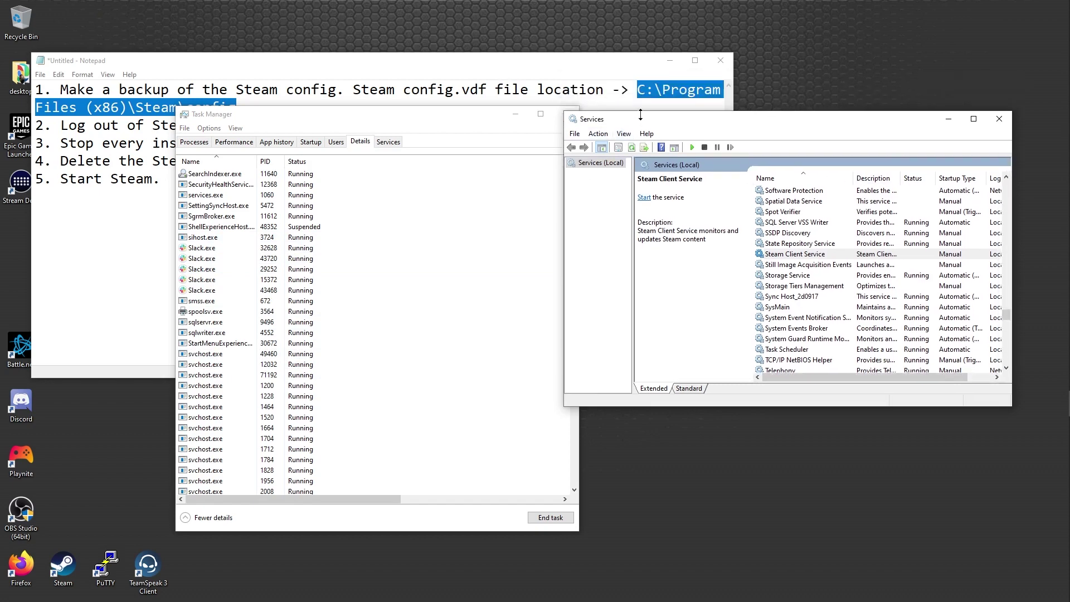
pyautogui.moveTo(456, 119); pyautogui.dragTo(450, 299)
pyautogui.moveTo(691, 124); pyautogui.dragTo(699, 258)
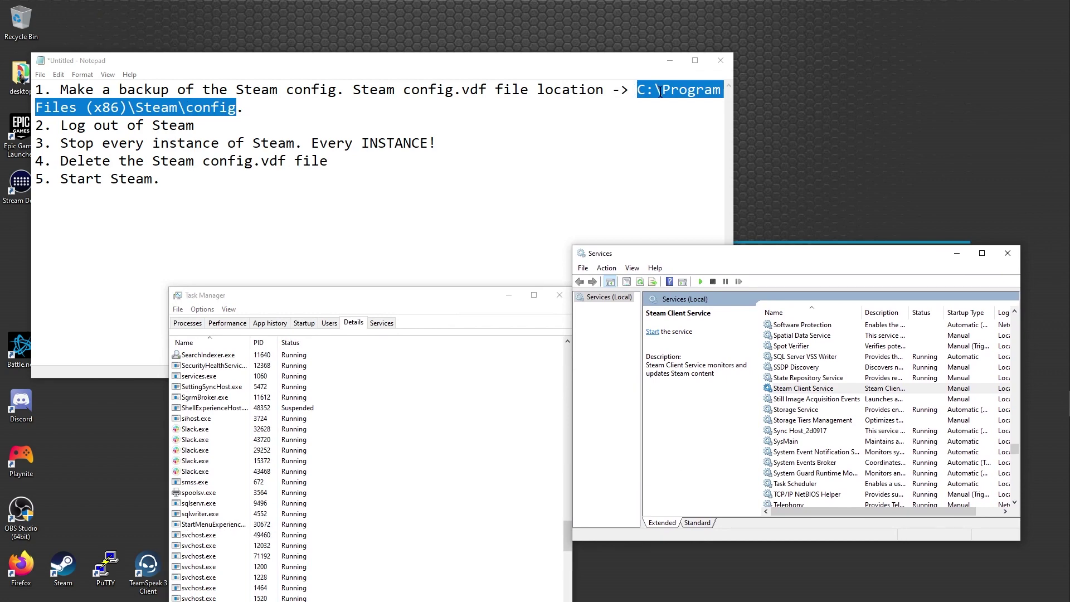
# Step: Browse C:\Program Files (x86)\Steam, open its config folder, and select the config file
pyautogui.moveTo(1062, 402)
pyautogui.click(1052, 89)
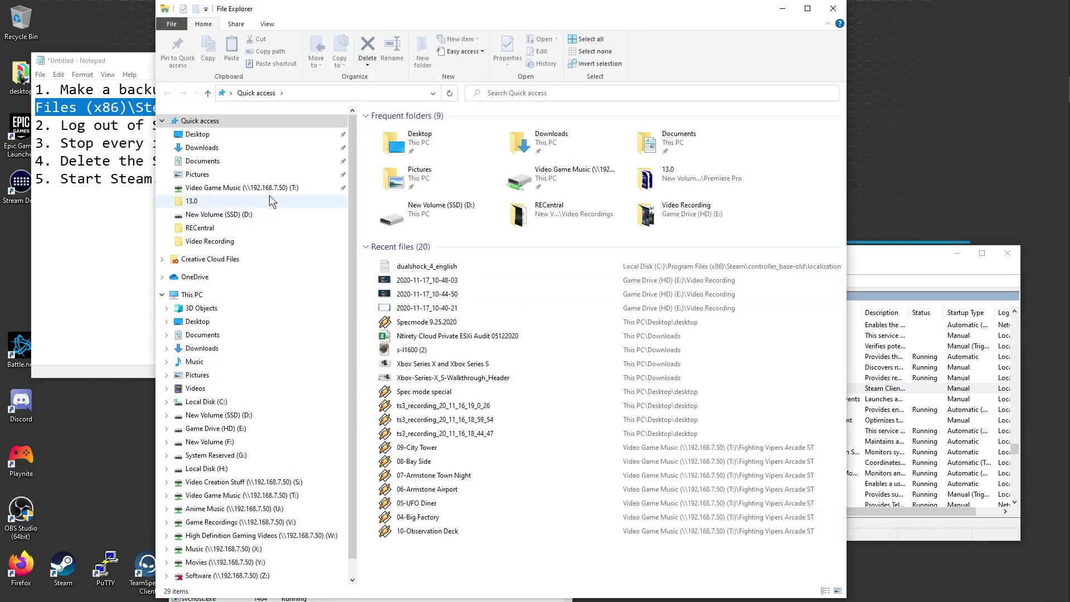
pyautogui.click(203, 402)
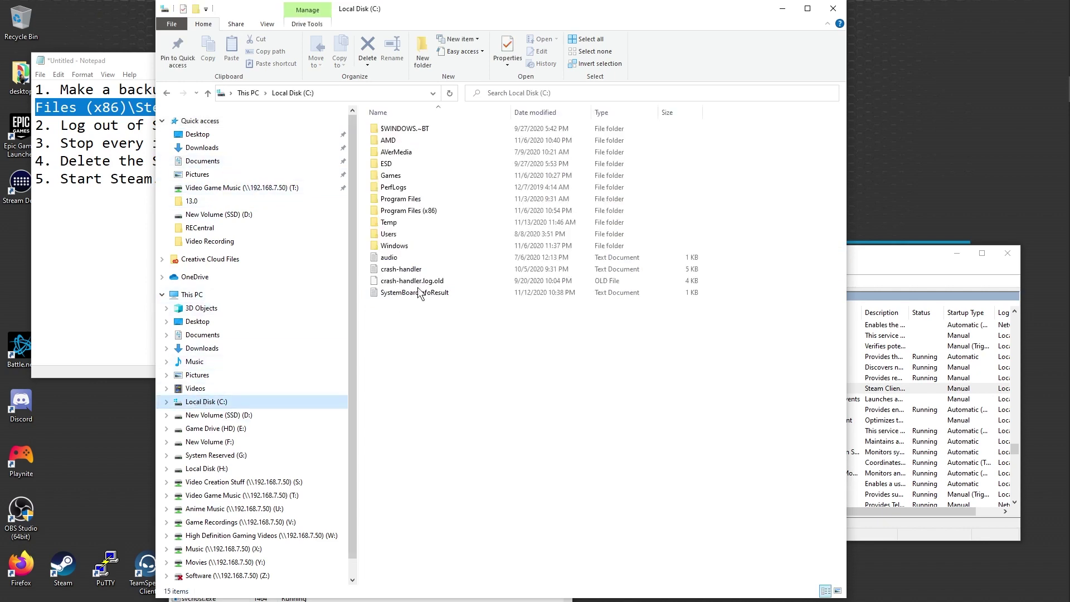
pyautogui.doubleClick(429, 211)
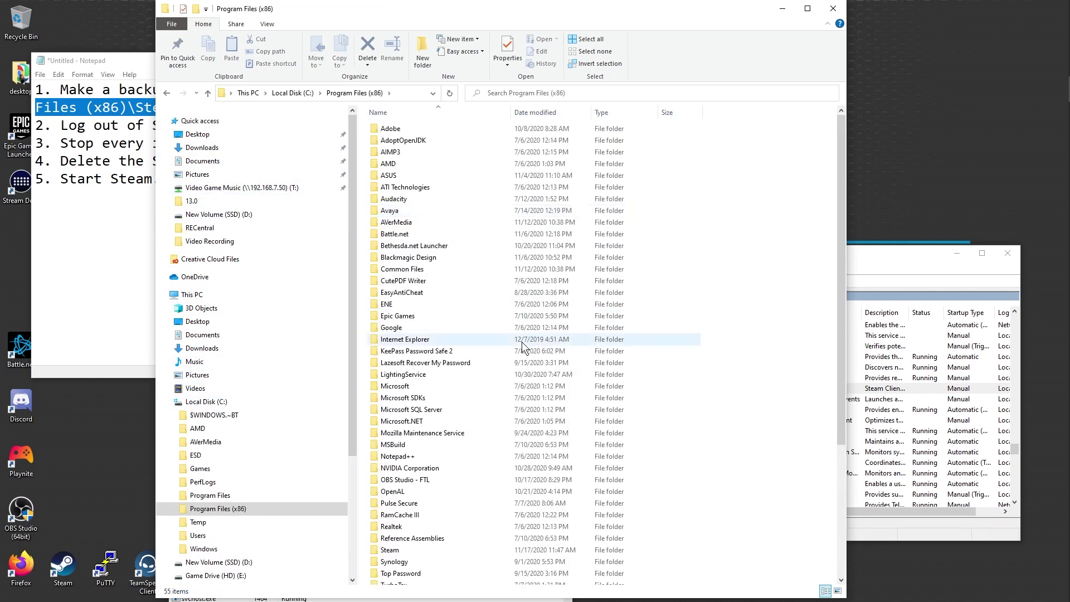
pyautogui.scroll(-5, 472, 369)
pyautogui.doubleClick(437, 368)
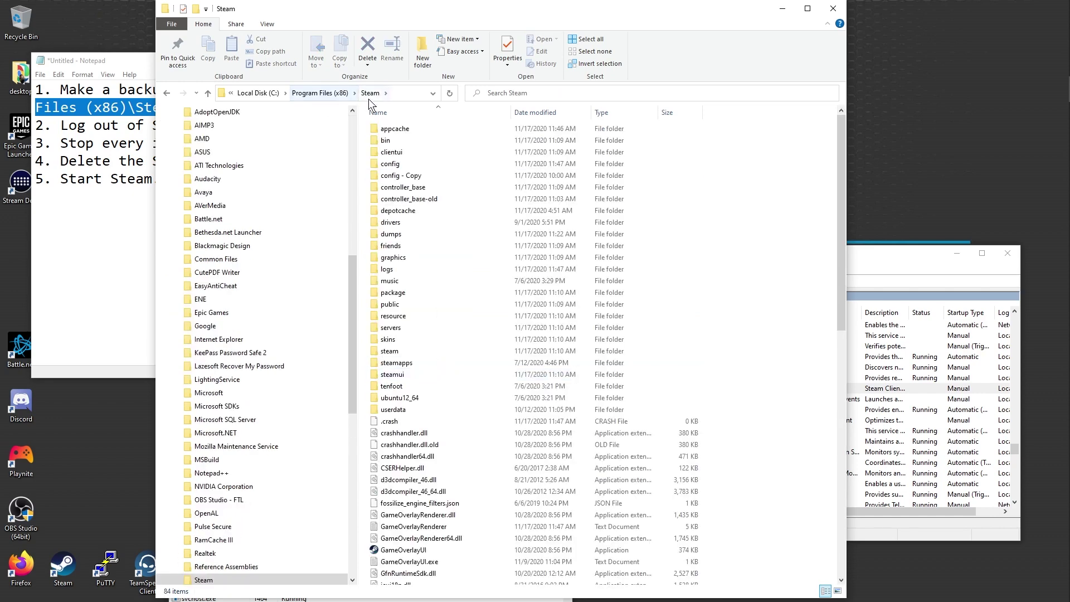
pyautogui.click(397, 164)
pyautogui.doubleClick(396, 165)
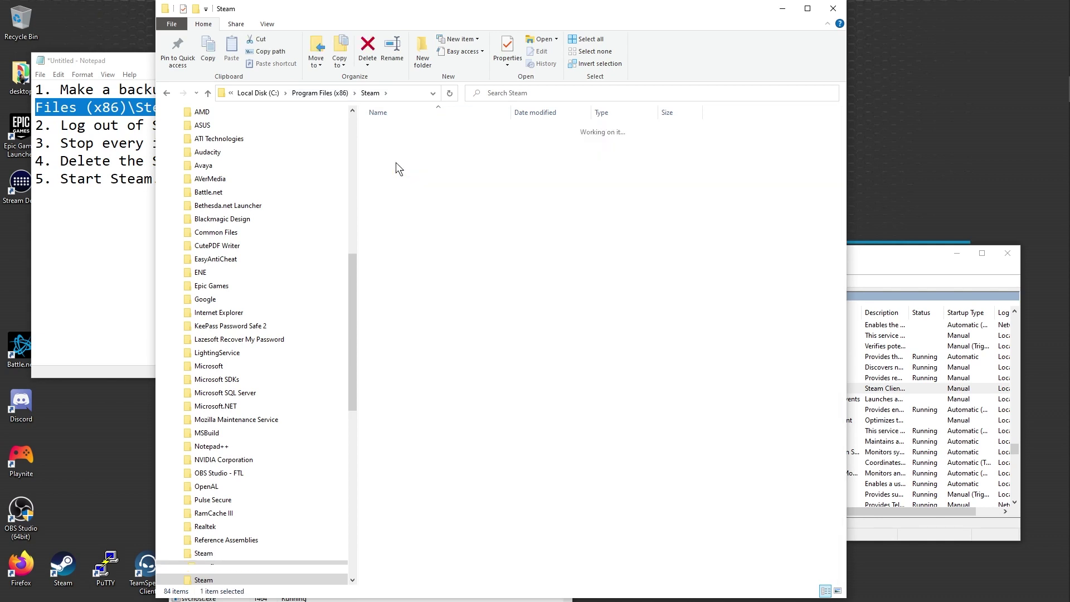
pyautogui.click(403, 144)
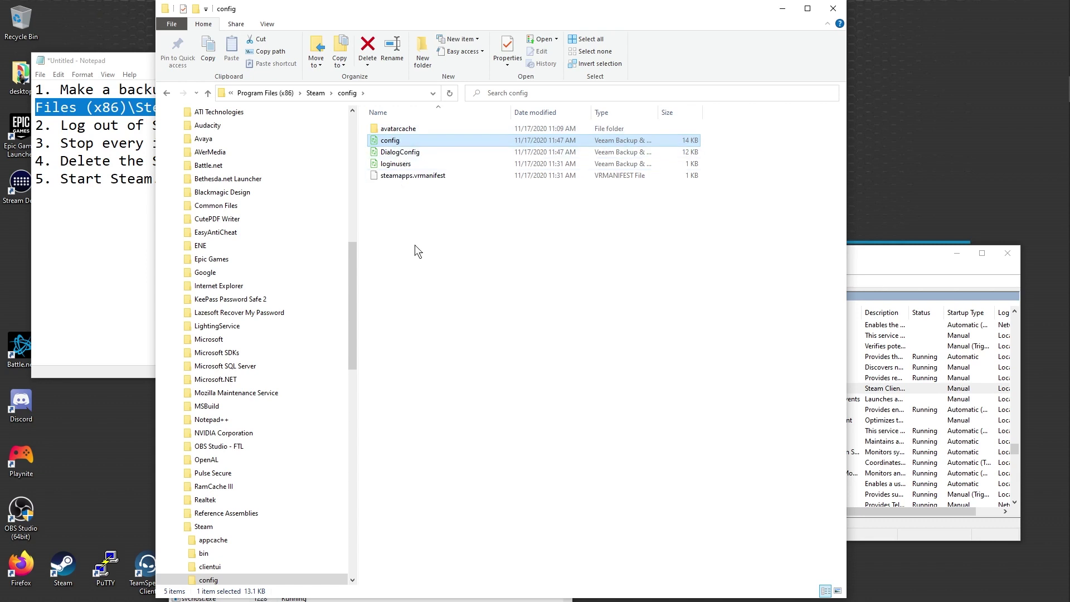
# Step: Open config.vdf in Notepad++ and select its closing SDL_GamepadBind block
pyautogui.rightClick(425, 144)
pyautogui.click(452, 186)
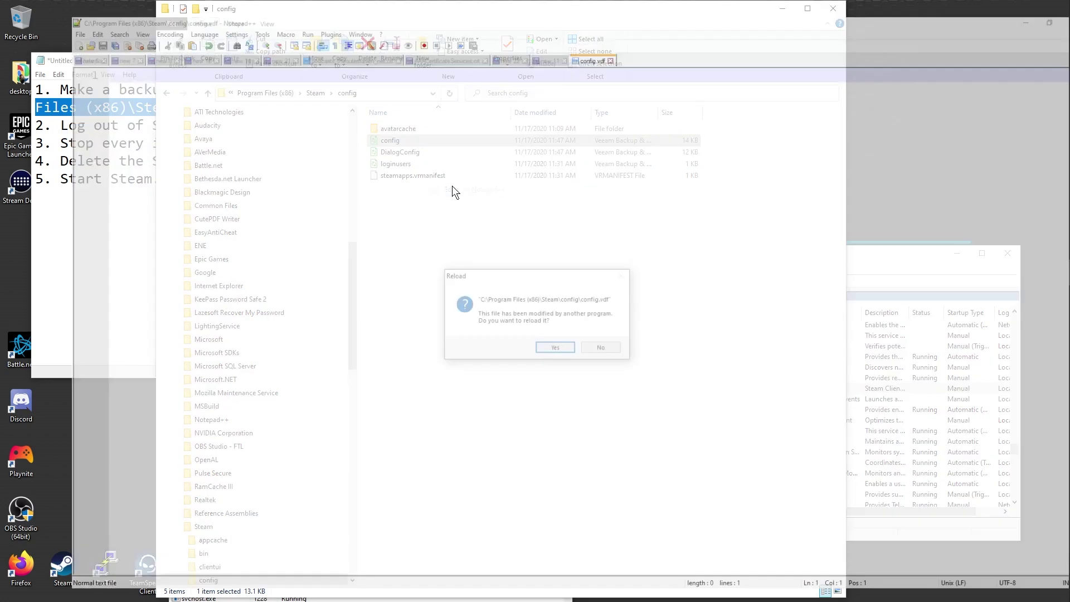
pyautogui.click(557, 350)
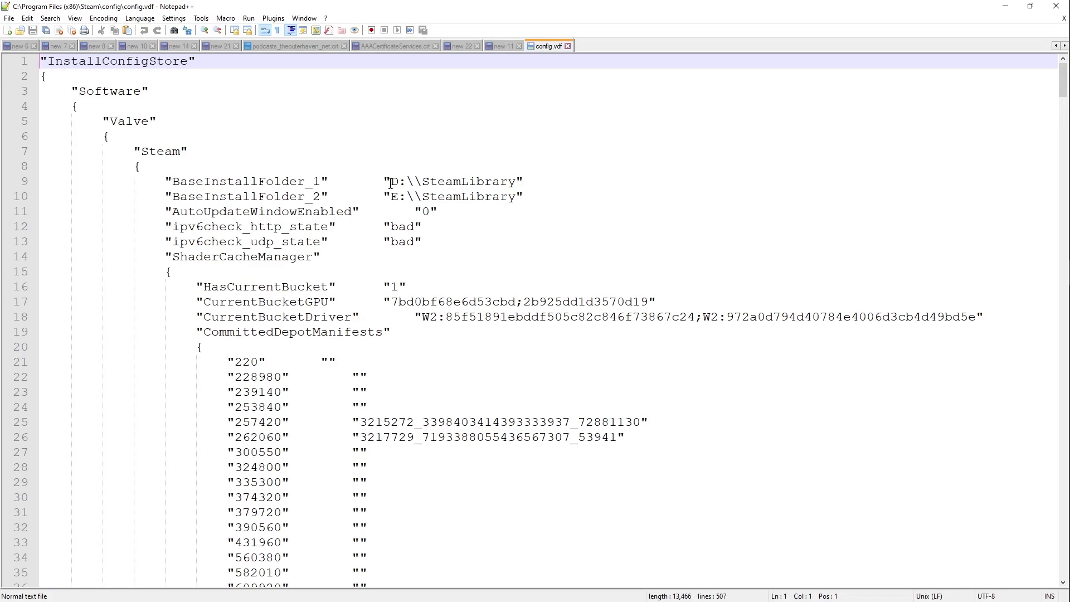
pyautogui.moveTo(1067, 99)
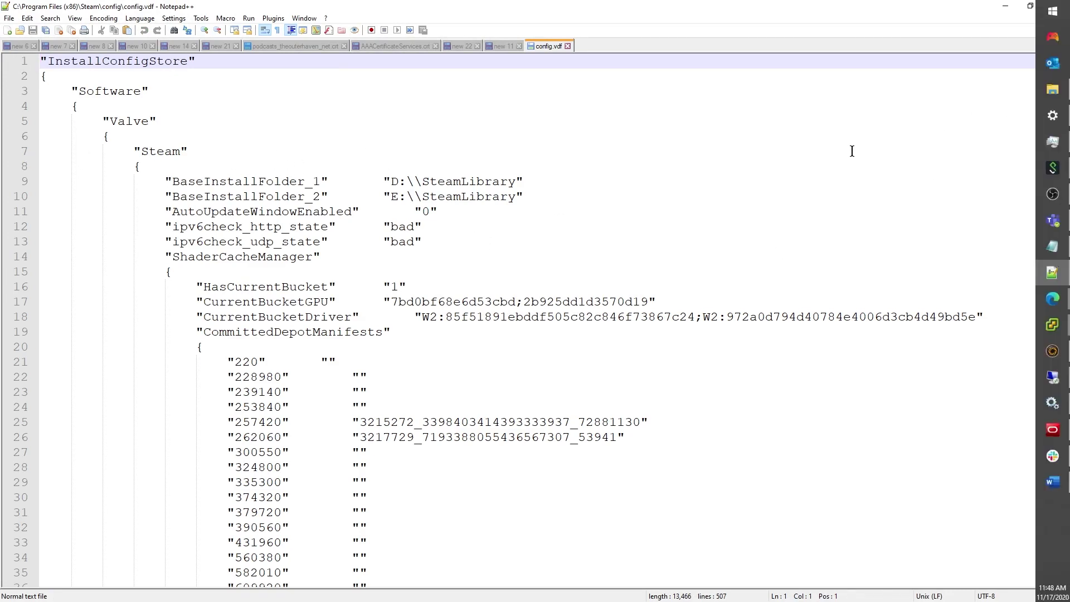
pyautogui.moveTo(1063, 78); pyautogui.dragTo(1022, 599)
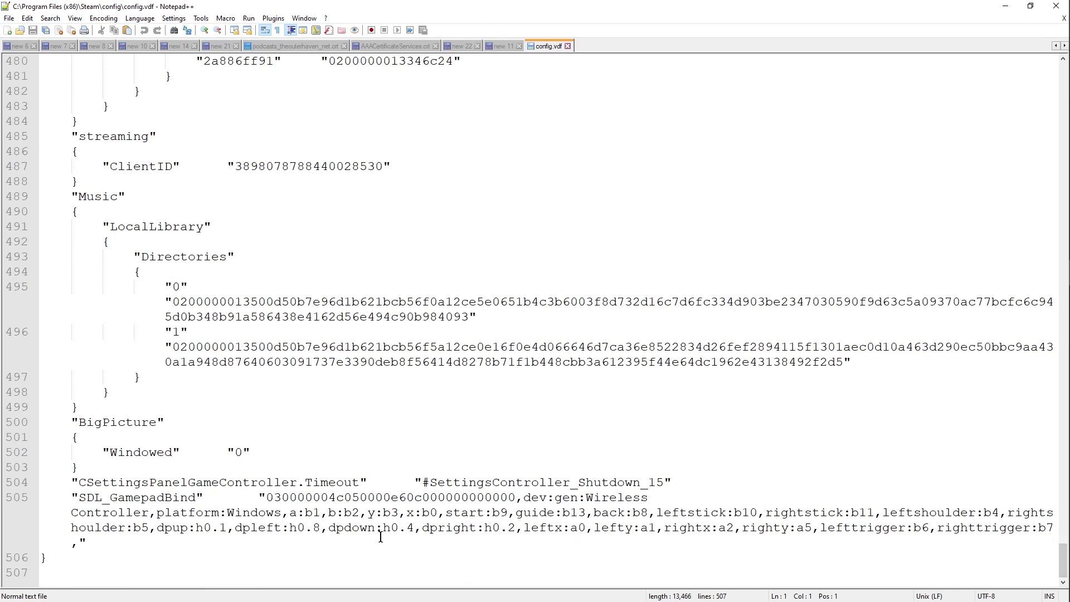
pyautogui.moveTo(233, 552); pyautogui.dragTo(63, 403)
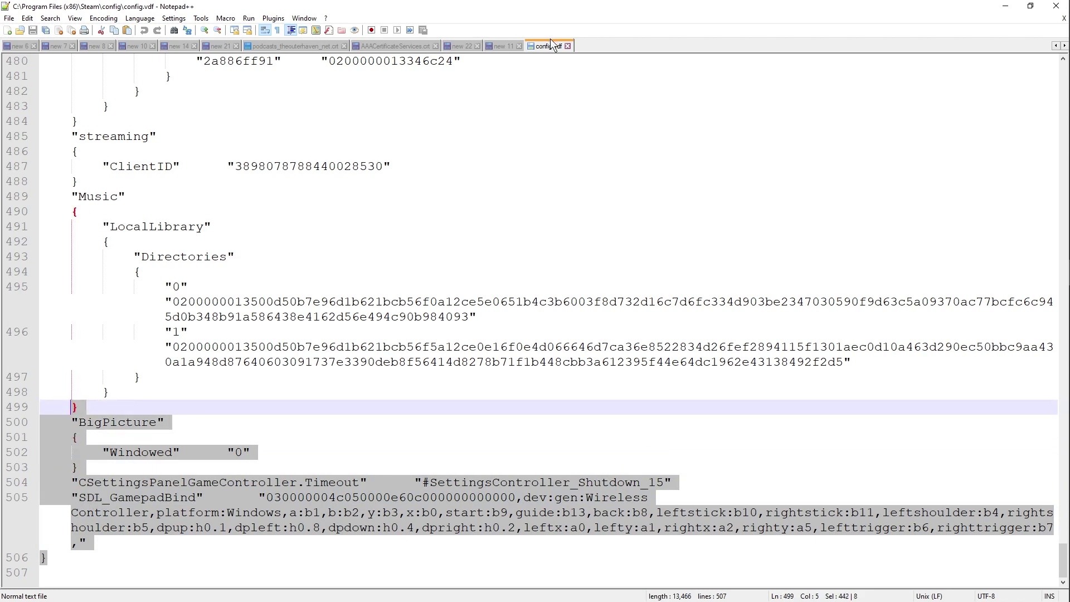
# Step: Close config.vdf, minimize Notepad++, and delete the config file
pyautogui.click(567, 46)
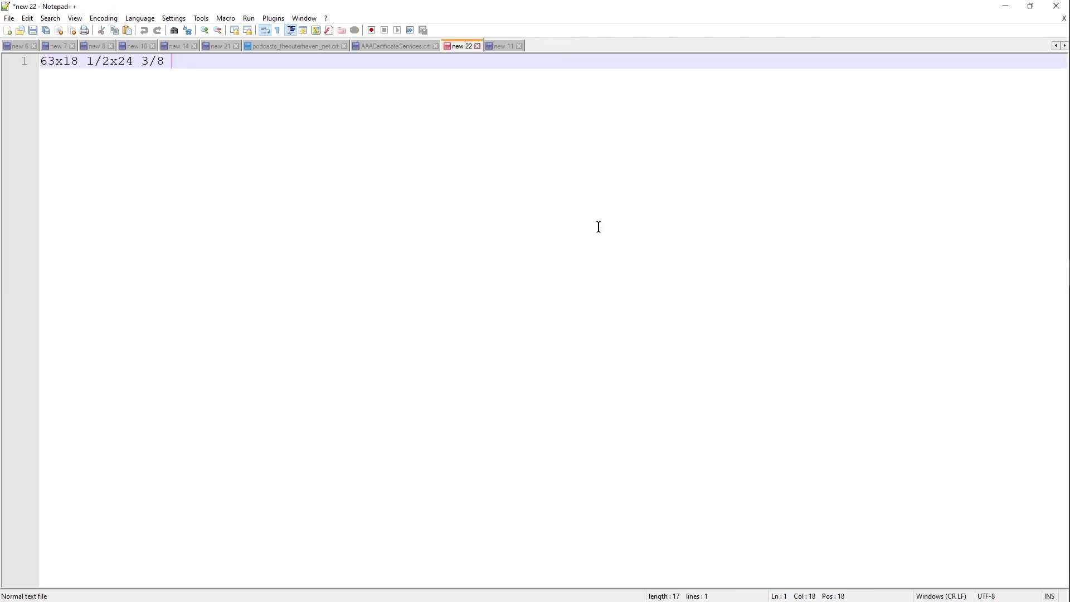
pyautogui.click(1006, 6)
pyautogui.press('Delete')
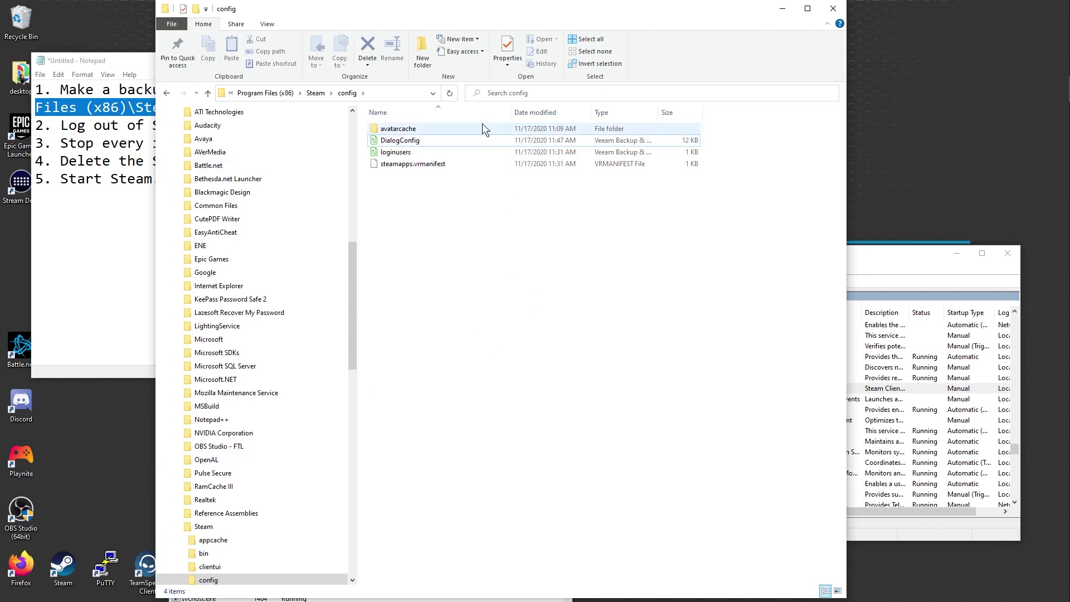
# Step: Minimize the config folder window and launch Steam from the desktop shortcut
pyautogui.click(781, 8)
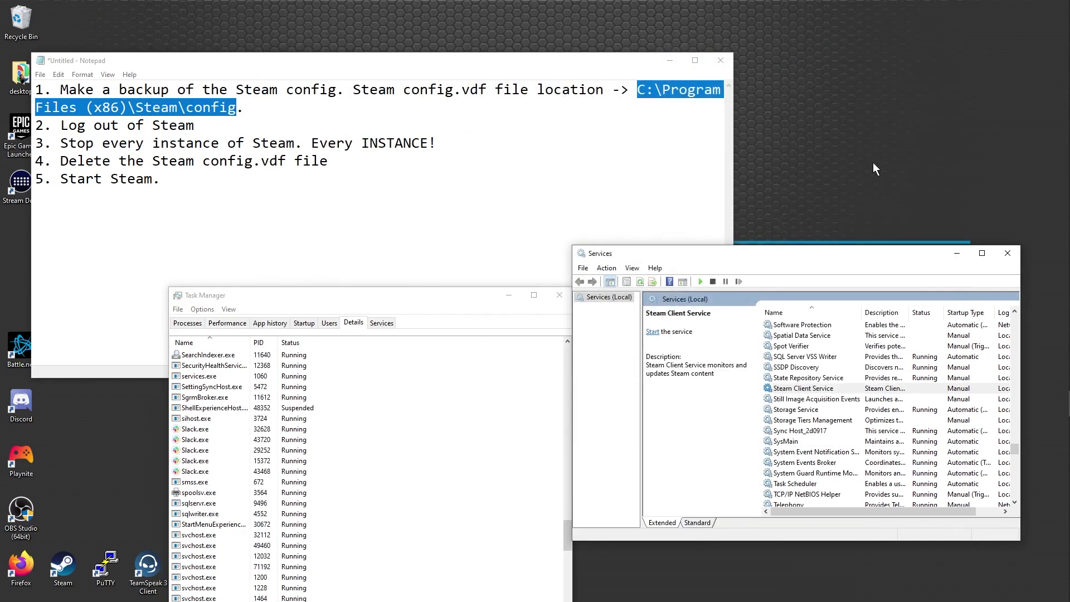
pyautogui.doubleClick(56, 571)
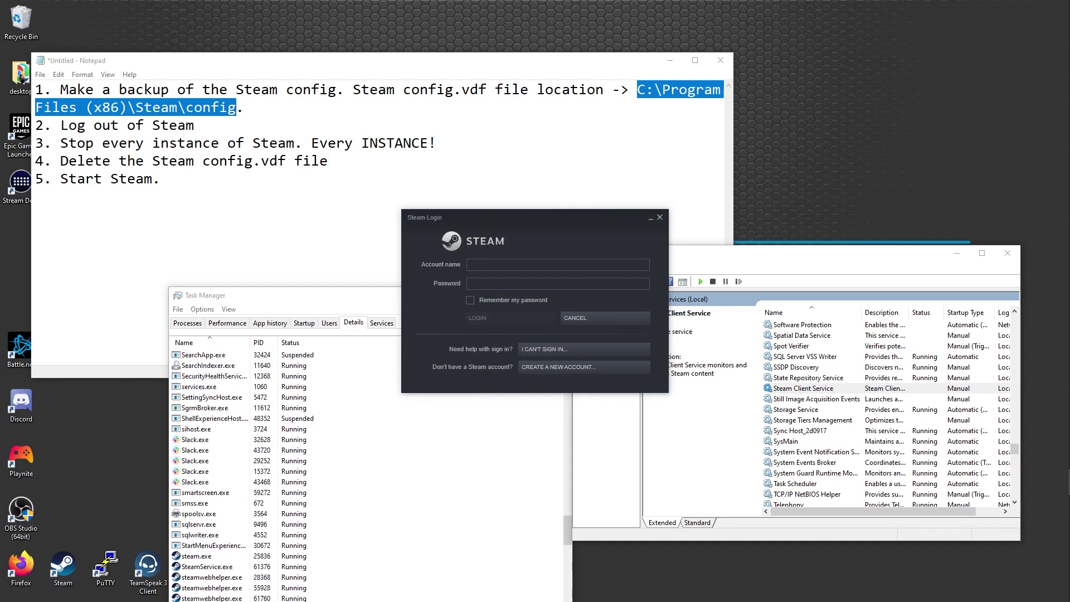
# Step: Sign in to Steam with the account name and password
pyautogui.click(486, 269)
pyautogui.write('shadowh')
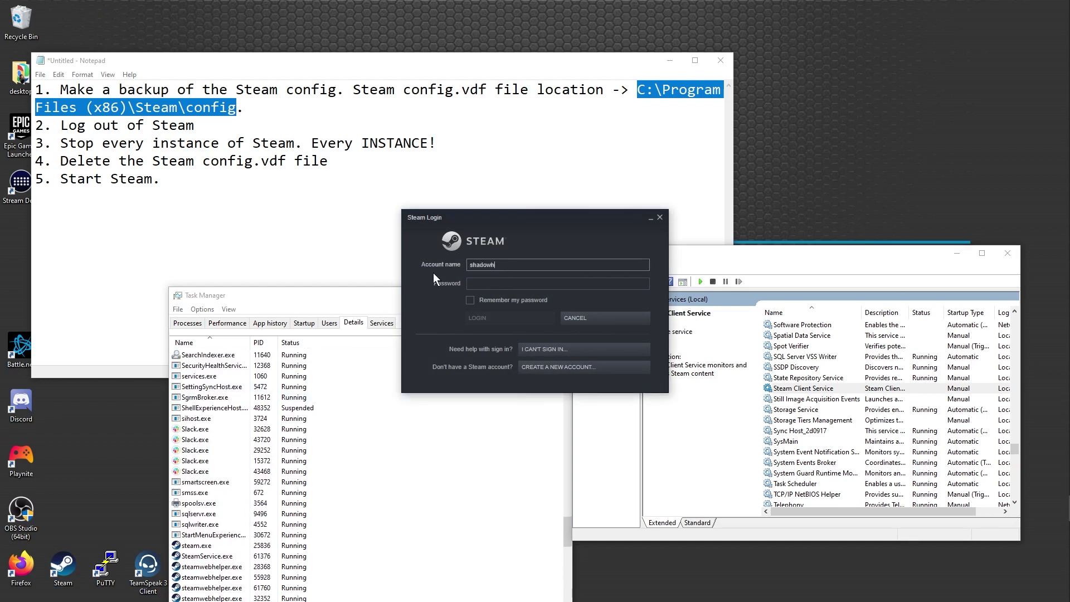
pyautogui.write('axor2776')
pyautogui.press('Tab')
pyautogui.write('••••••••••••••••')
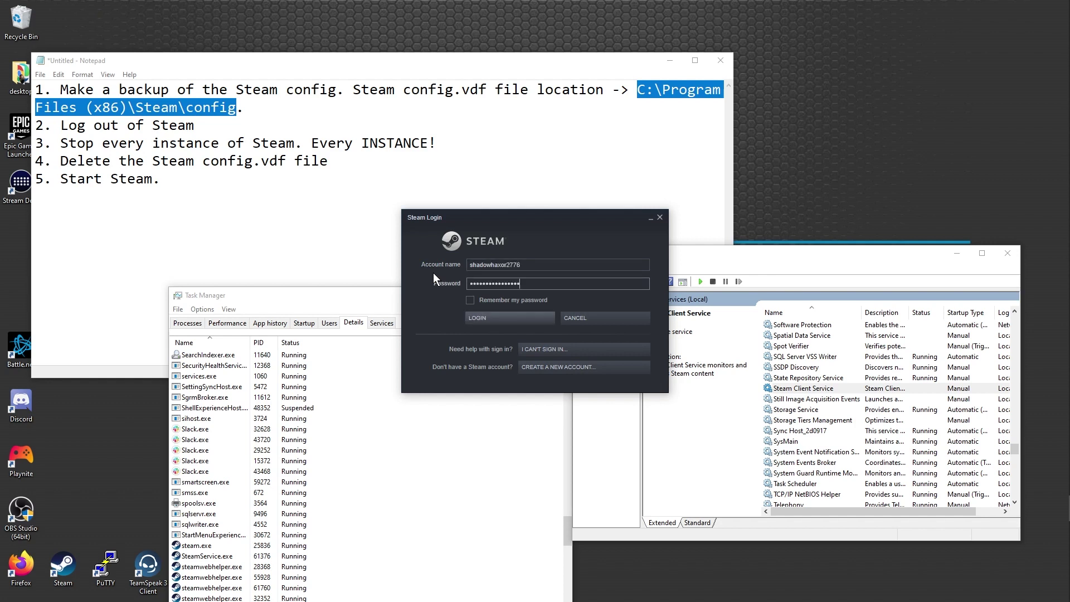
pyautogui.press('Return')
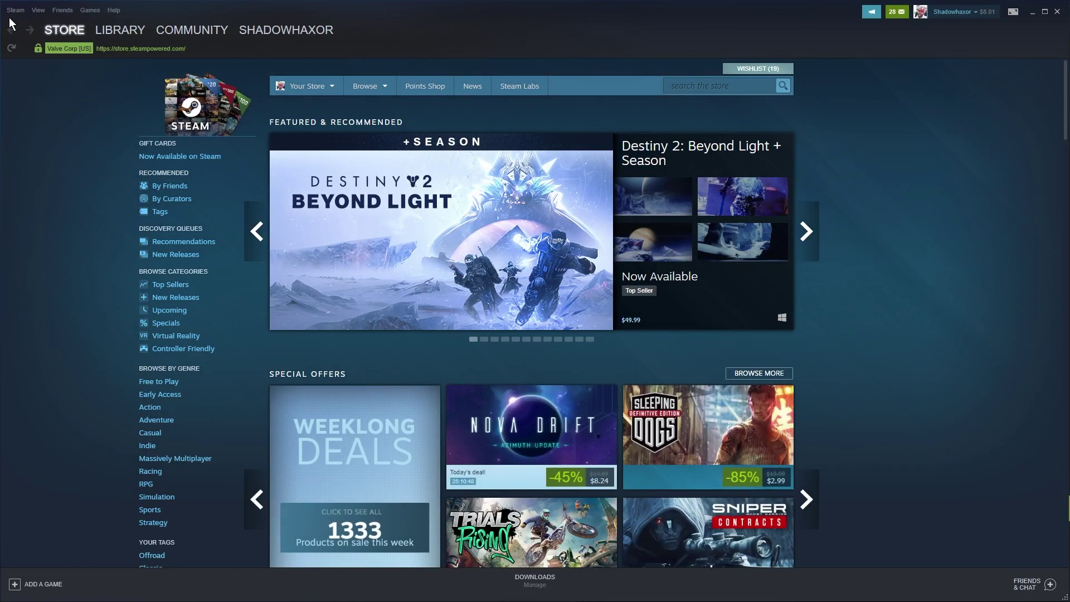
# Step: Open General Controller Settings and clear the Wireless Controller's empty button mapping
pyautogui.click(15, 10)
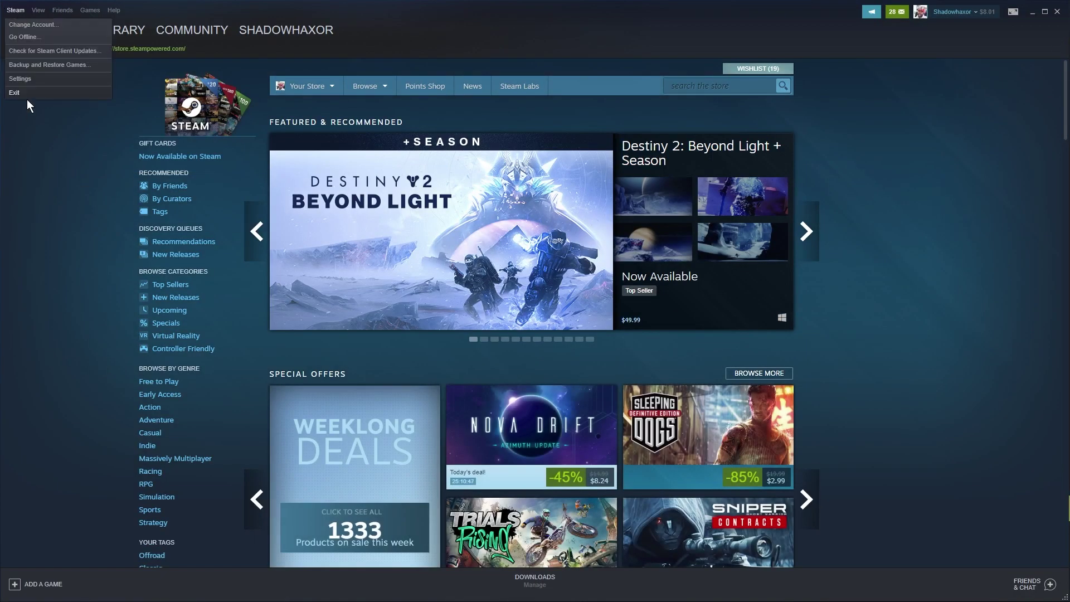
pyautogui.click(33, 80)
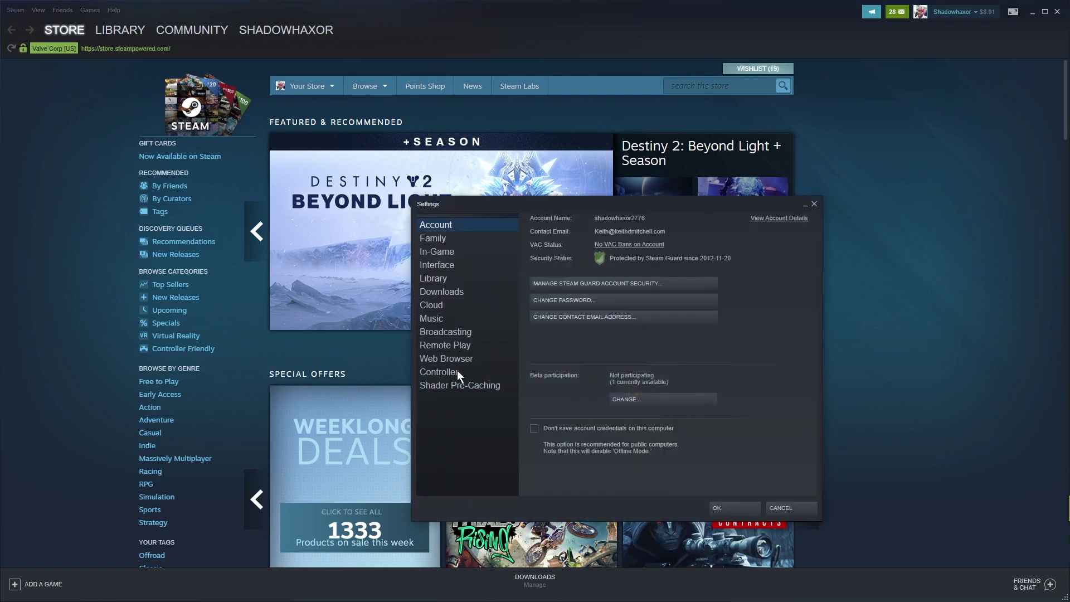
pyautogui.click(438, 372)
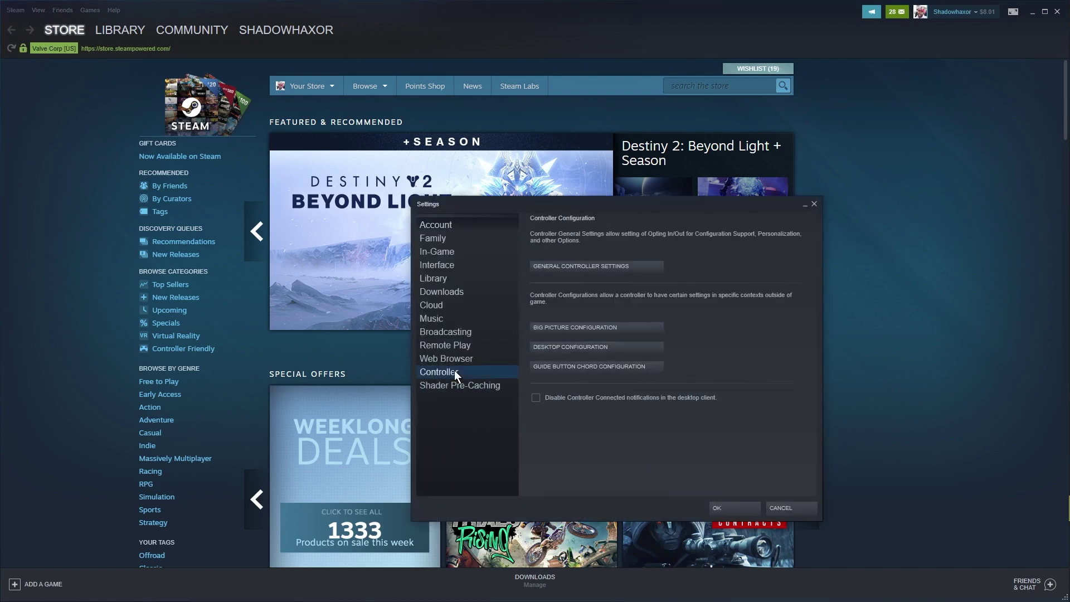
pyautogui.click(558, 269)
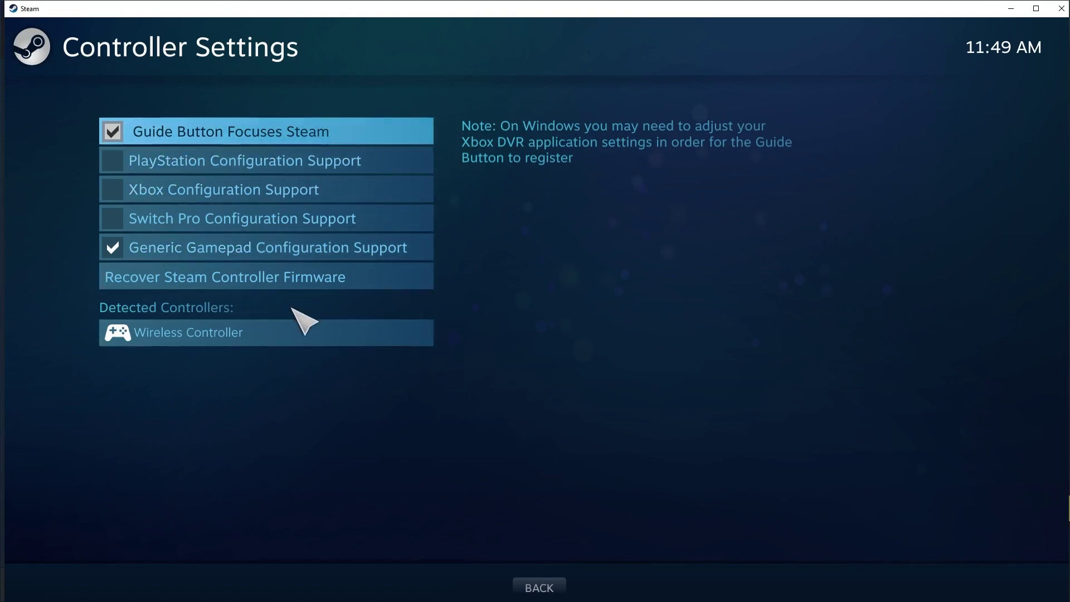
pyautogui.click(295, 315)
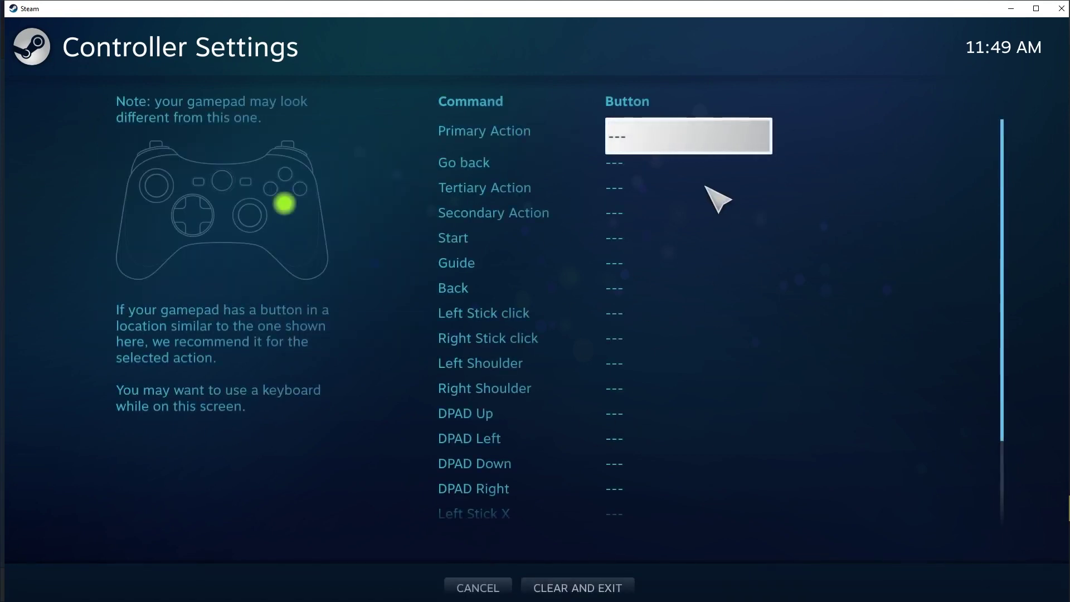
pyautogui.click(473, 585)
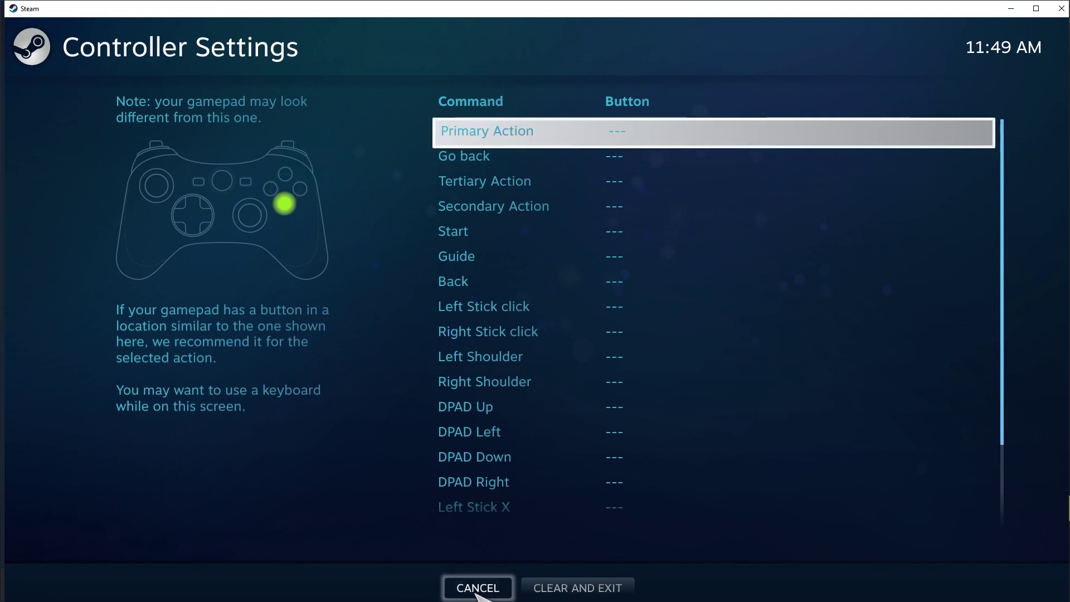
pyautogui.click(561, 589)
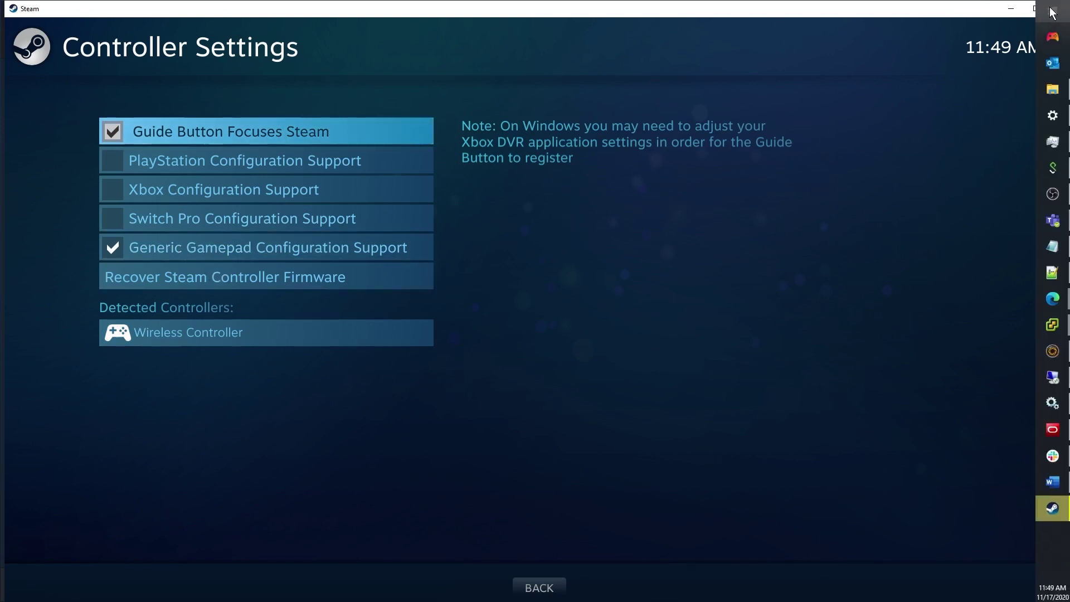
# Step: Set beta participation to Steam Beta Update and restart Steam
pyautogui.click(1061, 8)
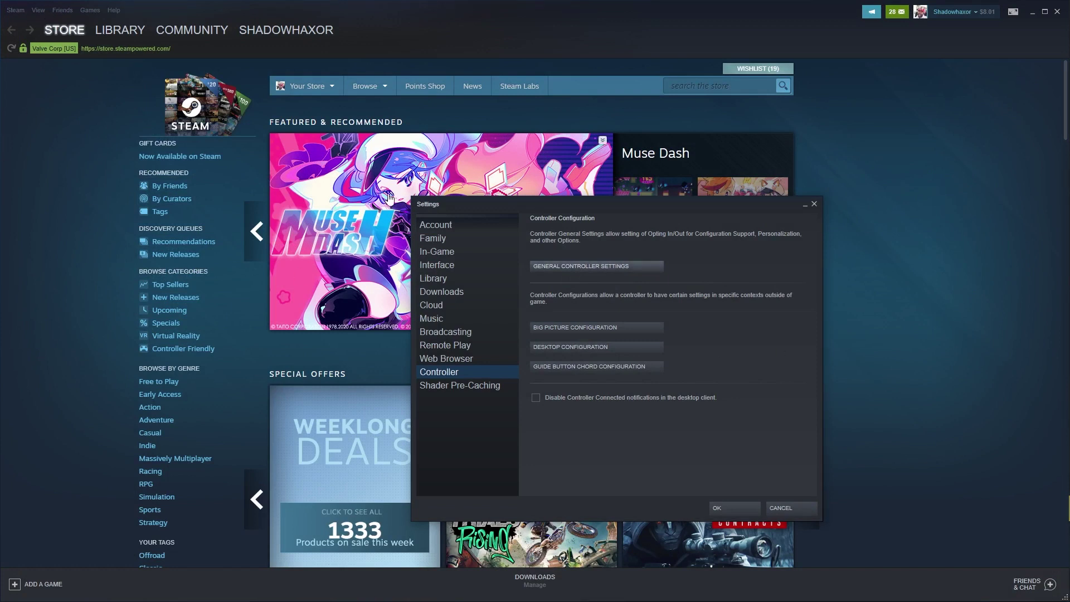
pyautogui.click(450, 223)
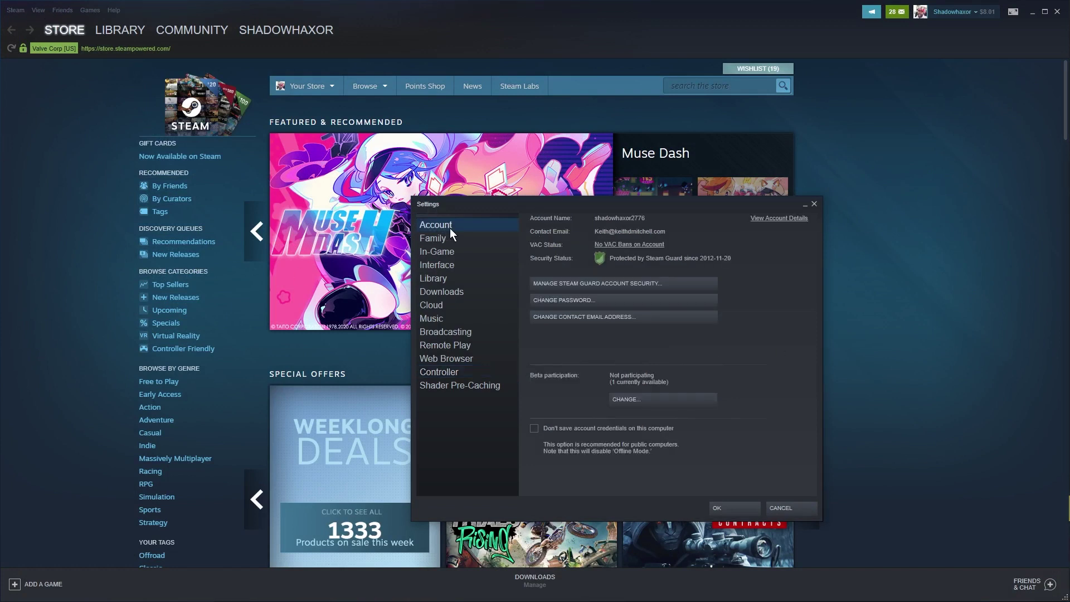
pyautogui.click(634, 399)
pyautogui.click(486, 334)
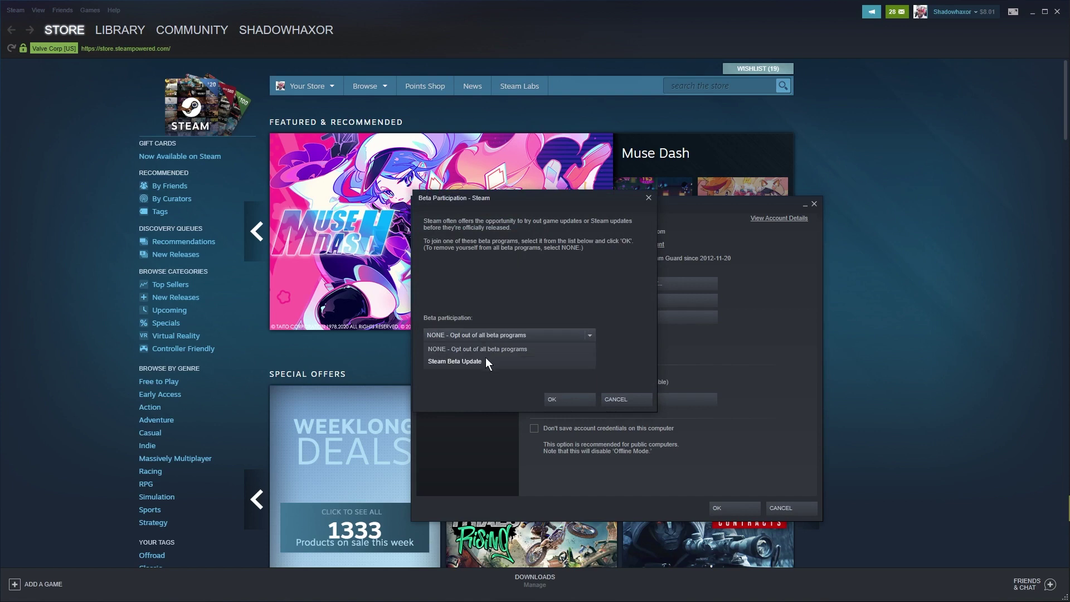
pyautogui.click(484, 361)
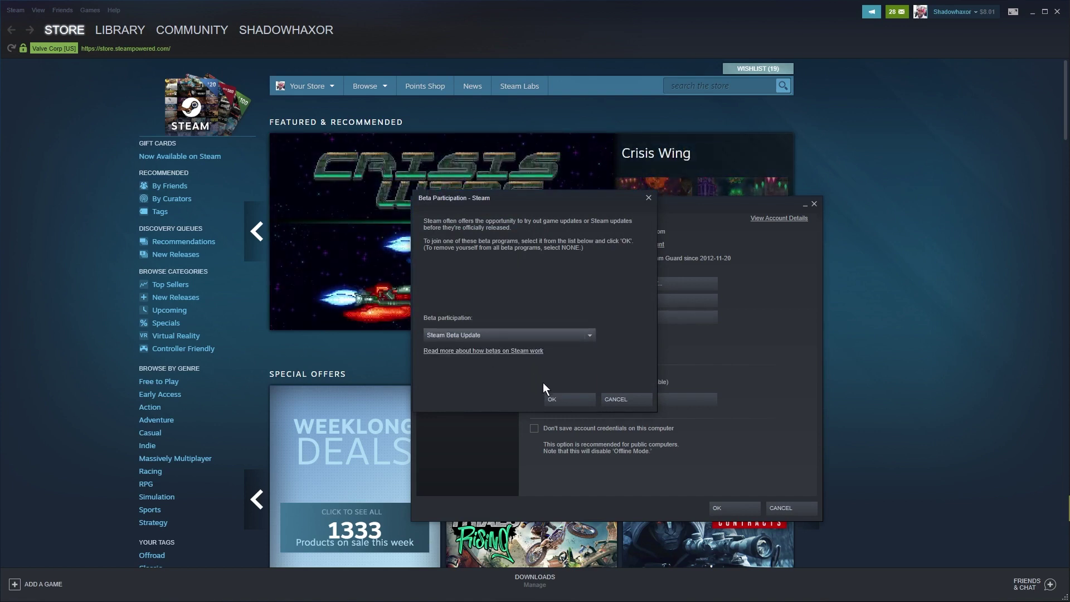
pyautogui.click(561, 398)
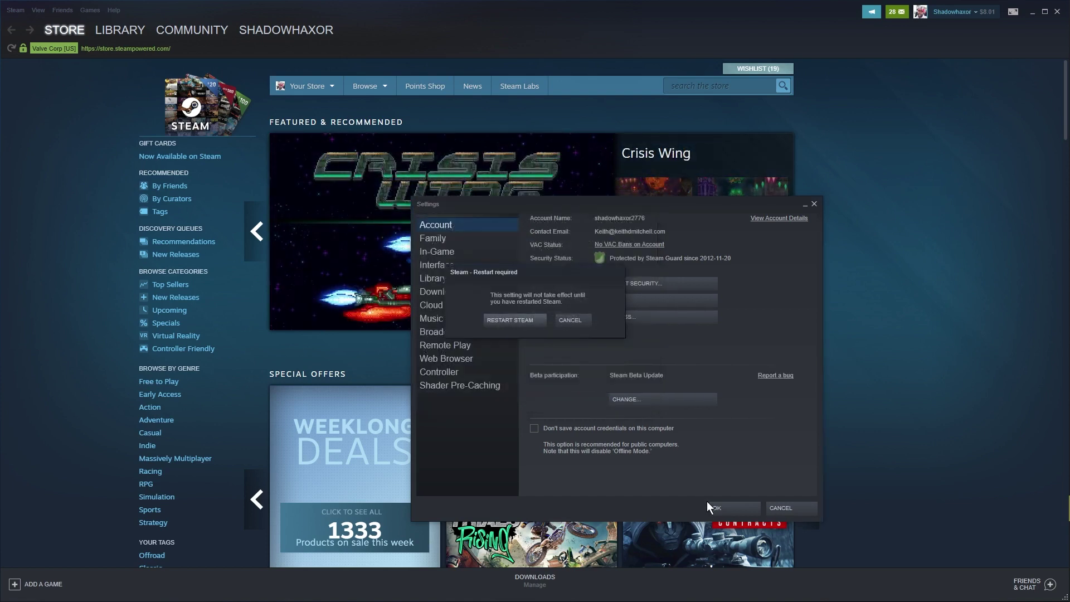
pyautogui.click(504, 319)
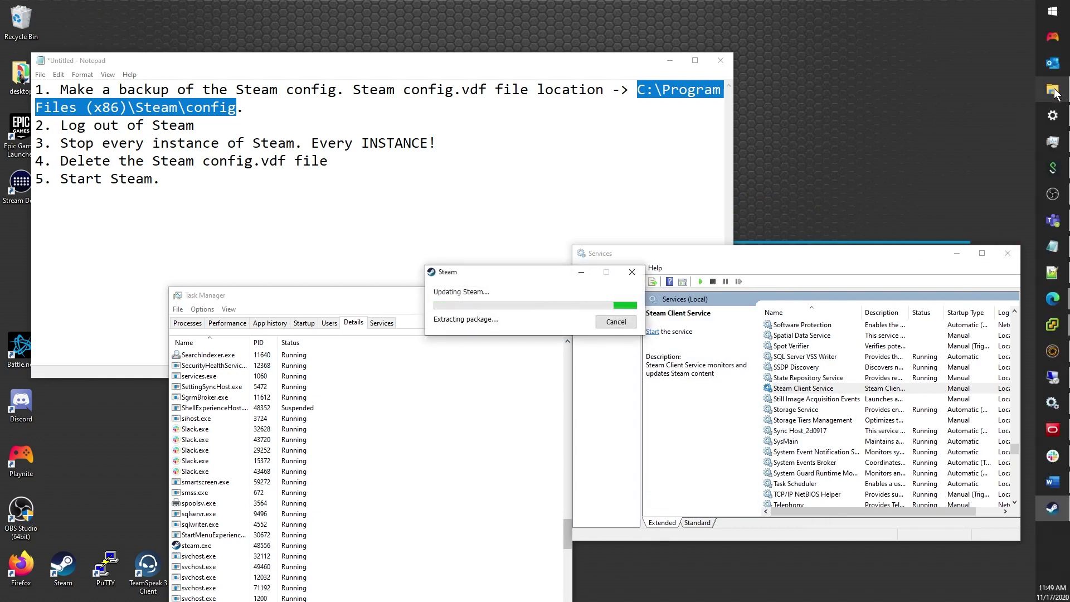
# Step: Open the regenerated config.vdf in Notepad++, check its empty SDL_GamepadBind block, then close it
pyautogui.click(1061, 89)
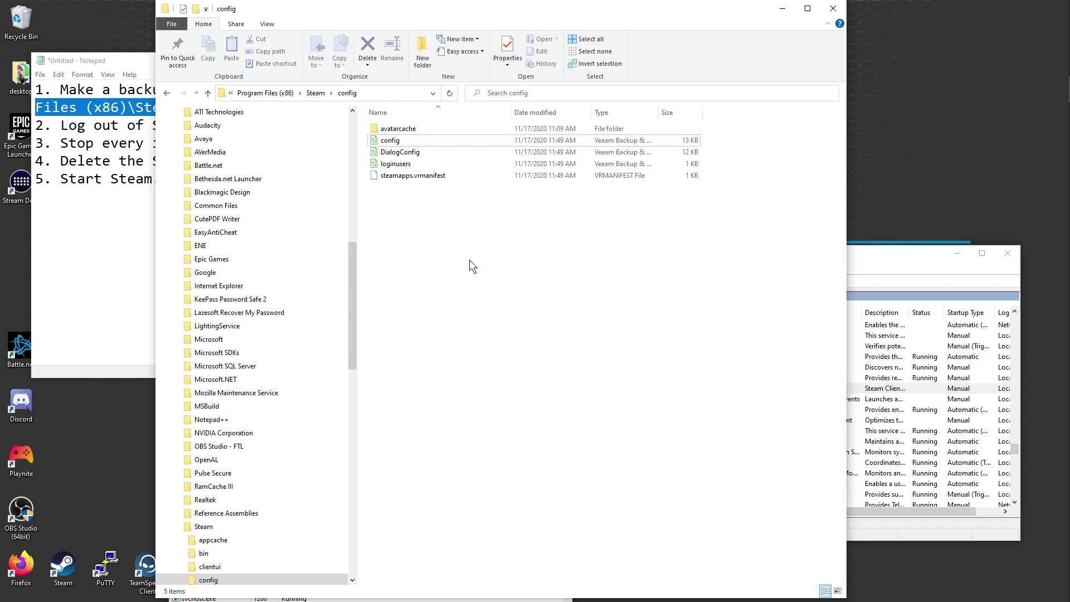
pyautogui.rightClick(402, 142)
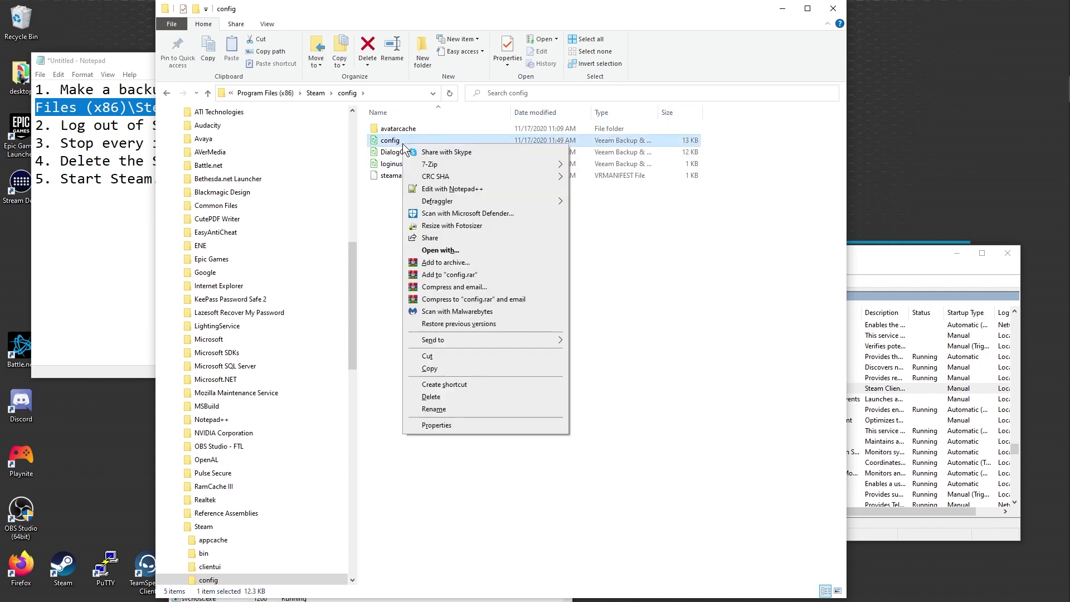
pyautogui.click(446, 188)
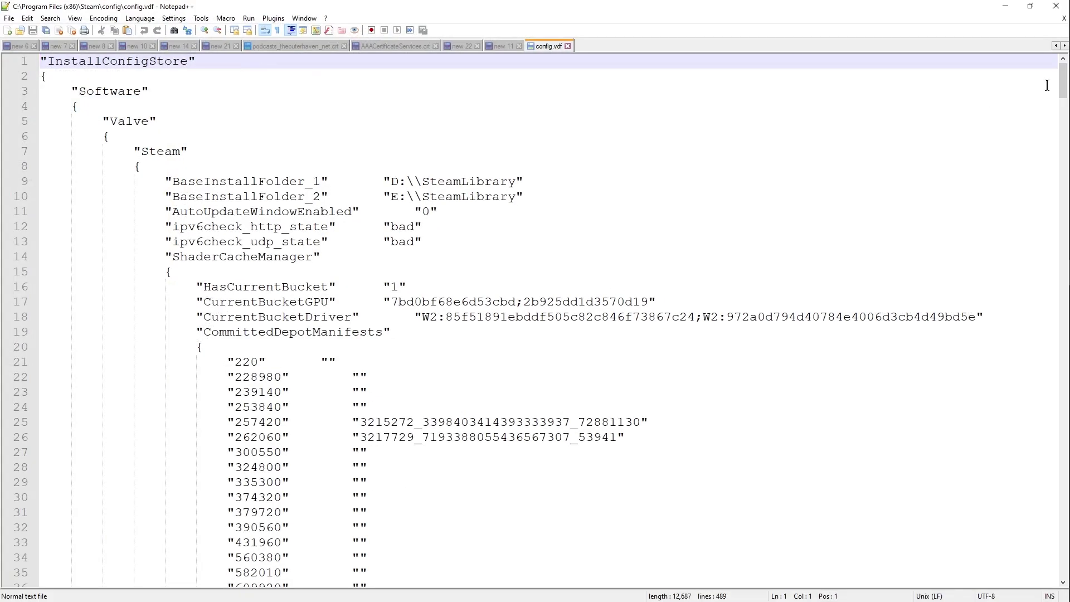
pyautogui.moveTo(1063, 82); pyautogui.dragTo(1003, 601)
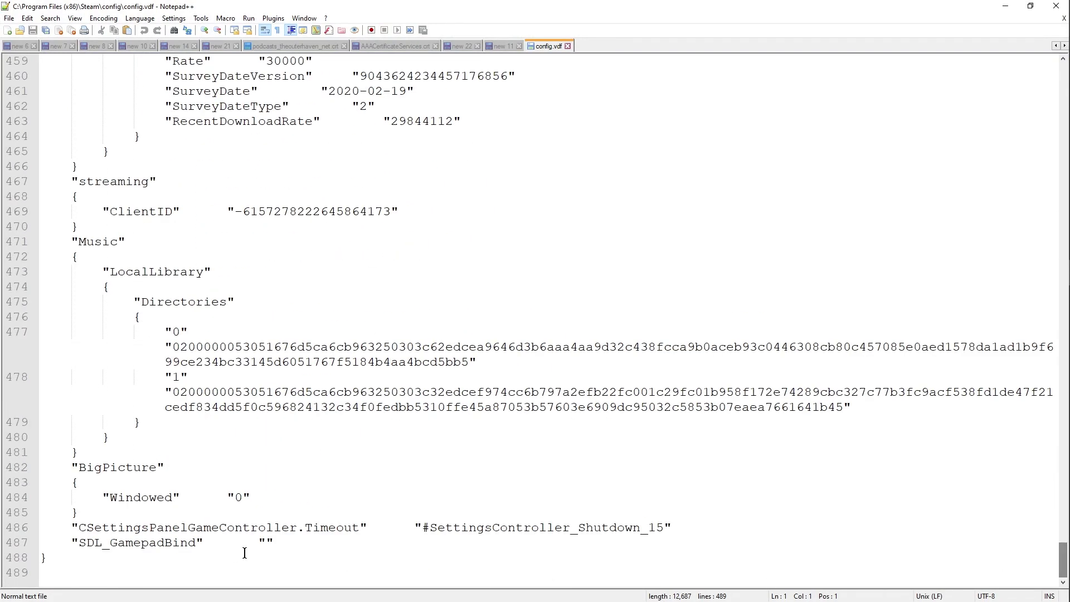
pyautogui.moveTo(356, 563); pyautogui.dragTo(40, 456)
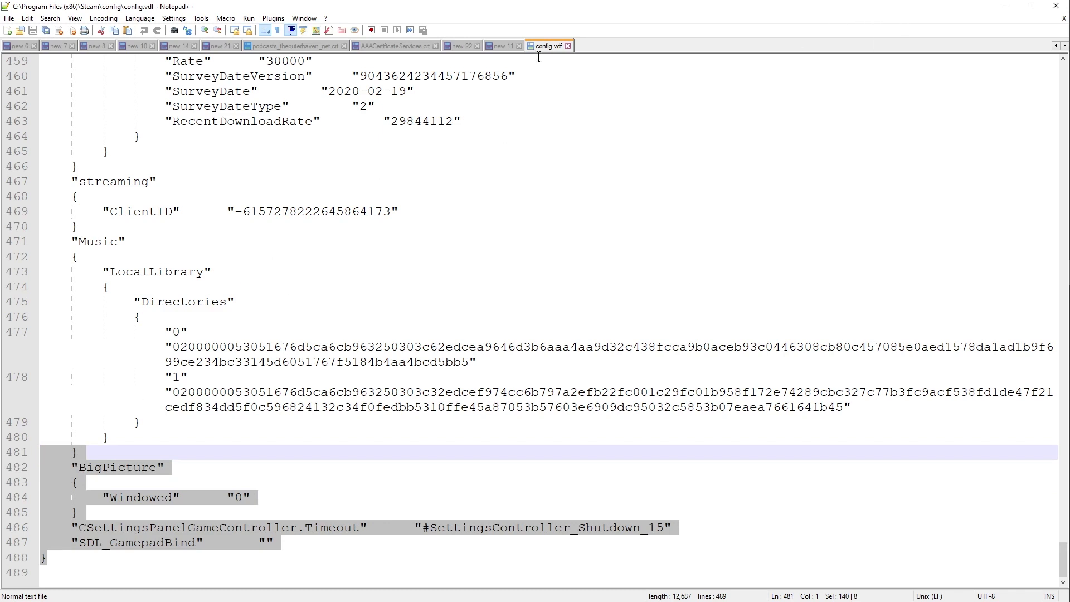
pyautogui.click(568, 46)
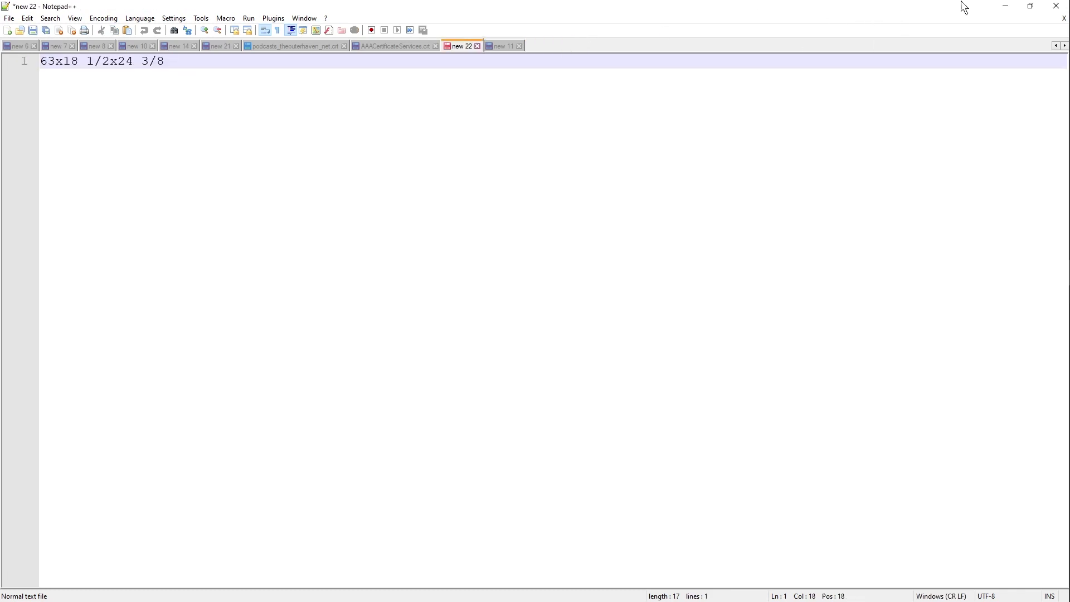
pyautogui.click(1006, 7)
# Step: Relaunch Steam, log in, and open the Steam client settings
pyautogui.moveTo(1059, 462)
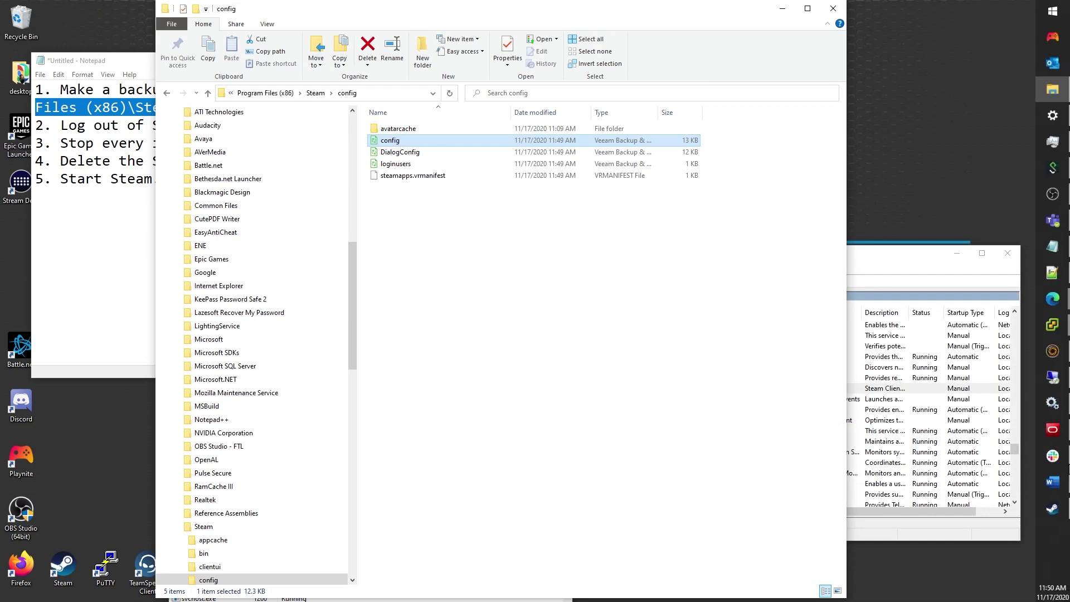
pyautogui.click(1055, 518)
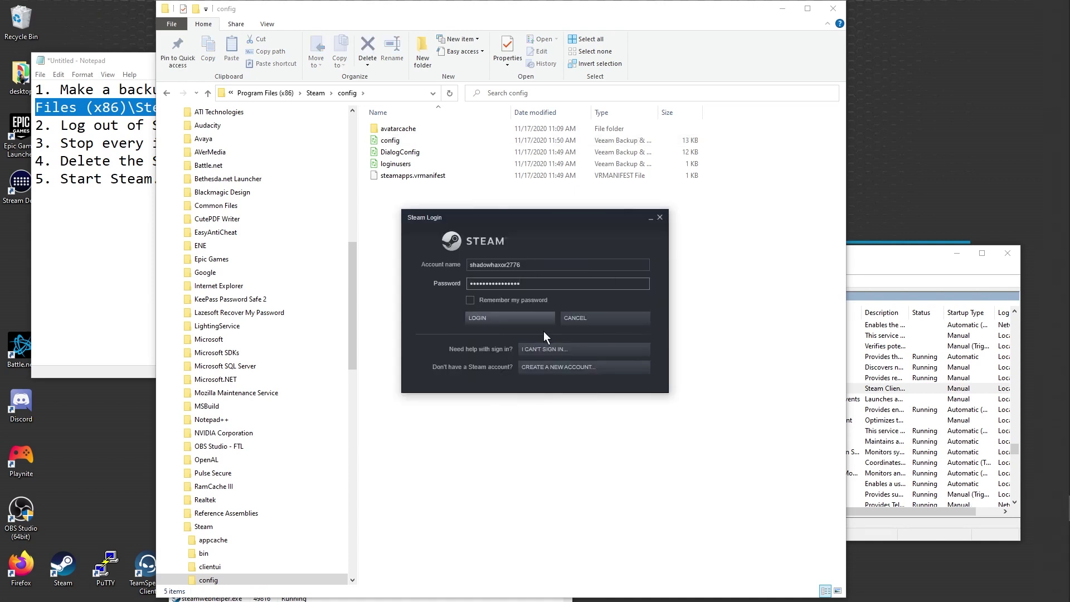
pyautogui.click(512, 318)
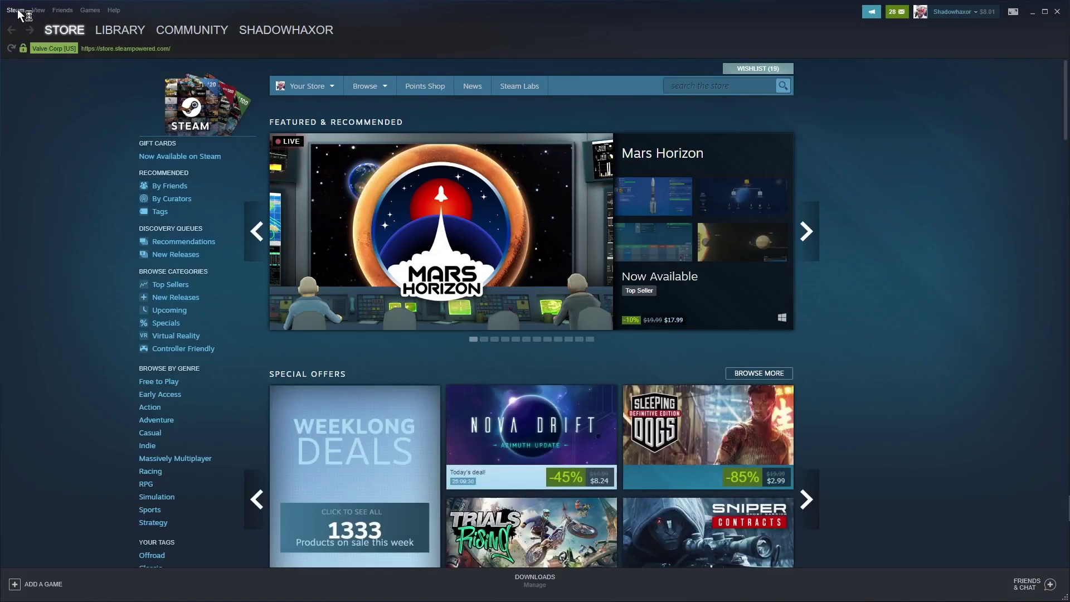
pyautogui.click(15, 10)
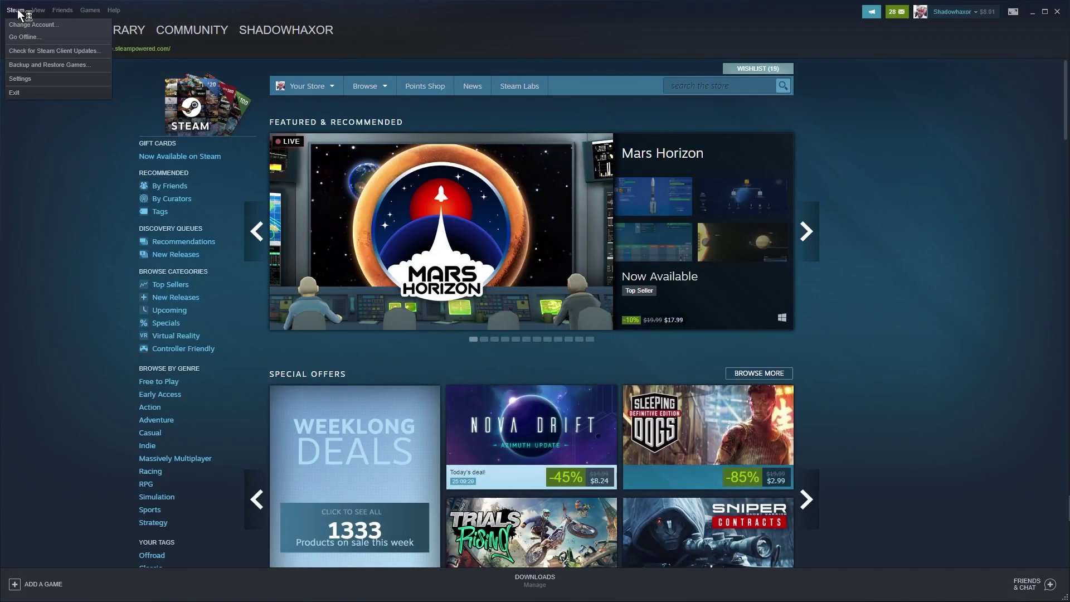
pyautogui.click(33, 80)
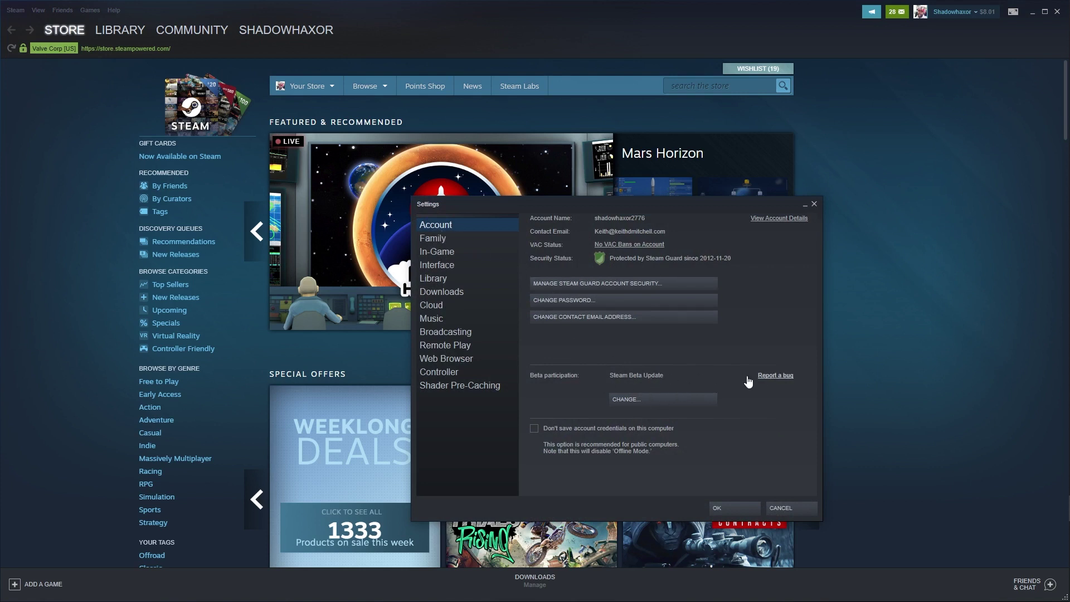
# Step: Check General Controller Settings, where the DualSense appears as a PlayStation 4 Controller, then leave Big Picture settings
pyautogui.click(455, 370)
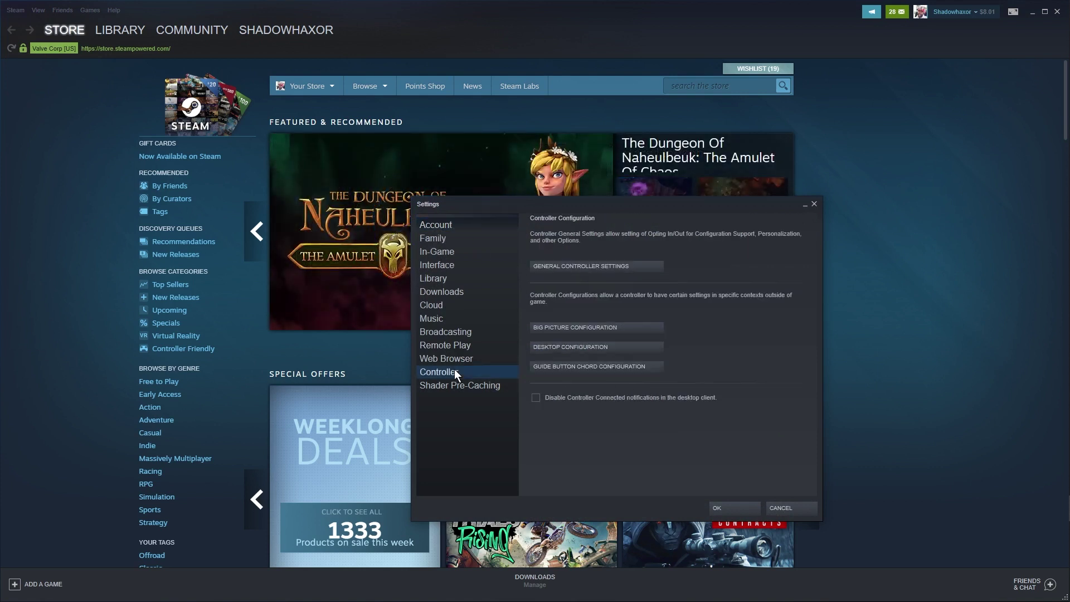
pyautogui.click(557, 265)
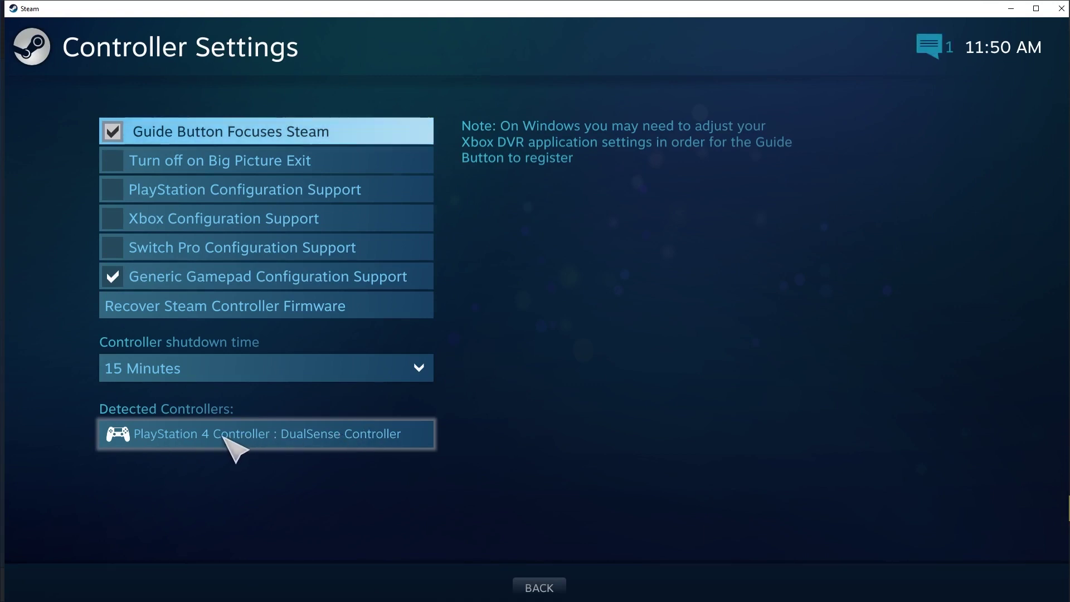
pyautogui.click(281, 439)
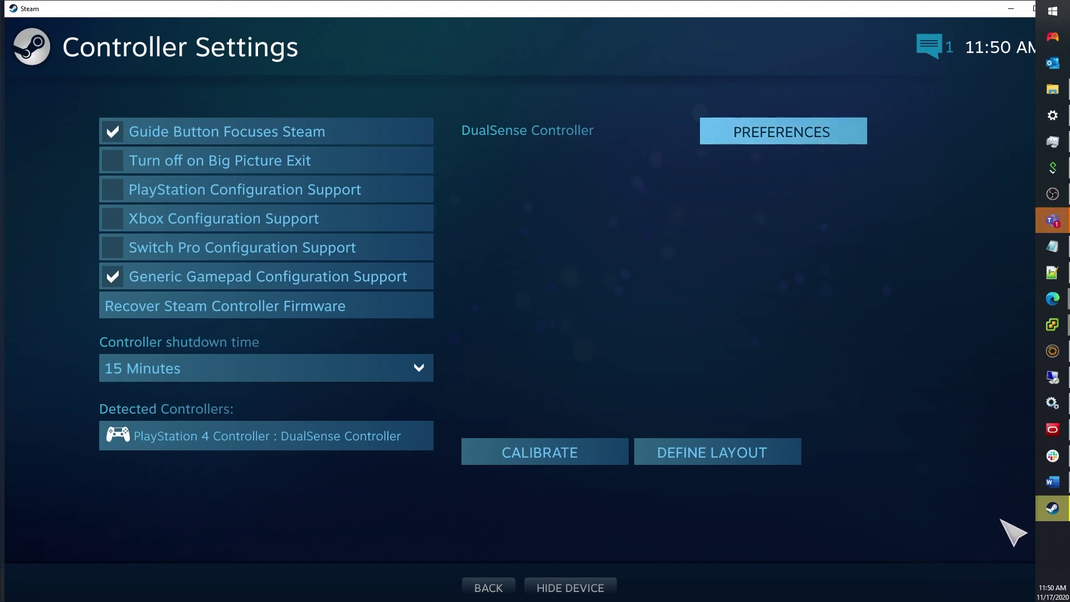
pyautogui.click(1052, 193)
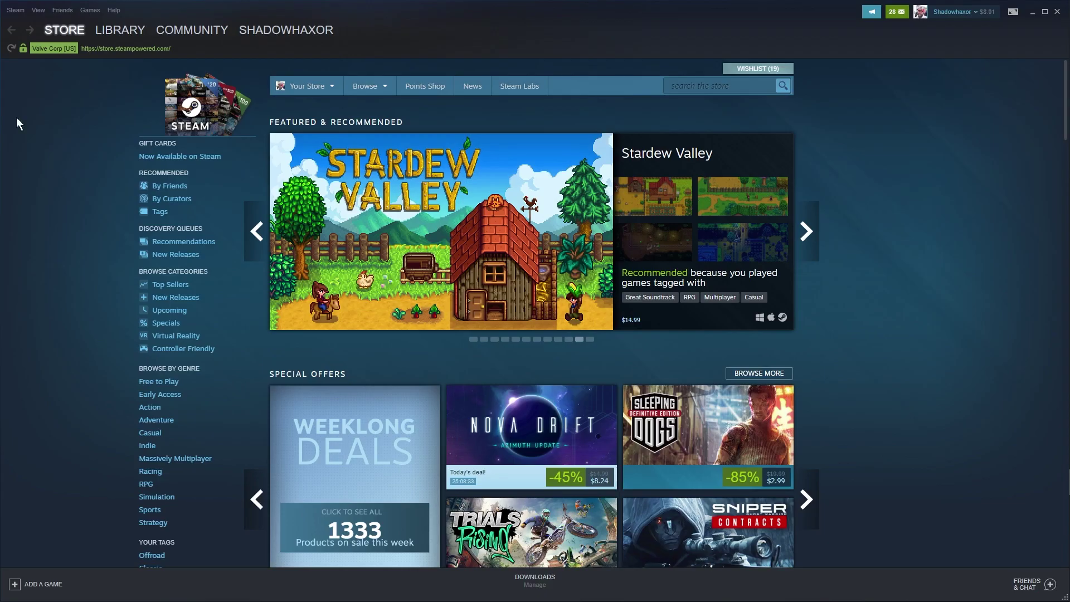
# Step: Choose Exit Steam from Big Picture's power options and confirm quitting Steam completely
pyautogui.moveTo(61, 38)
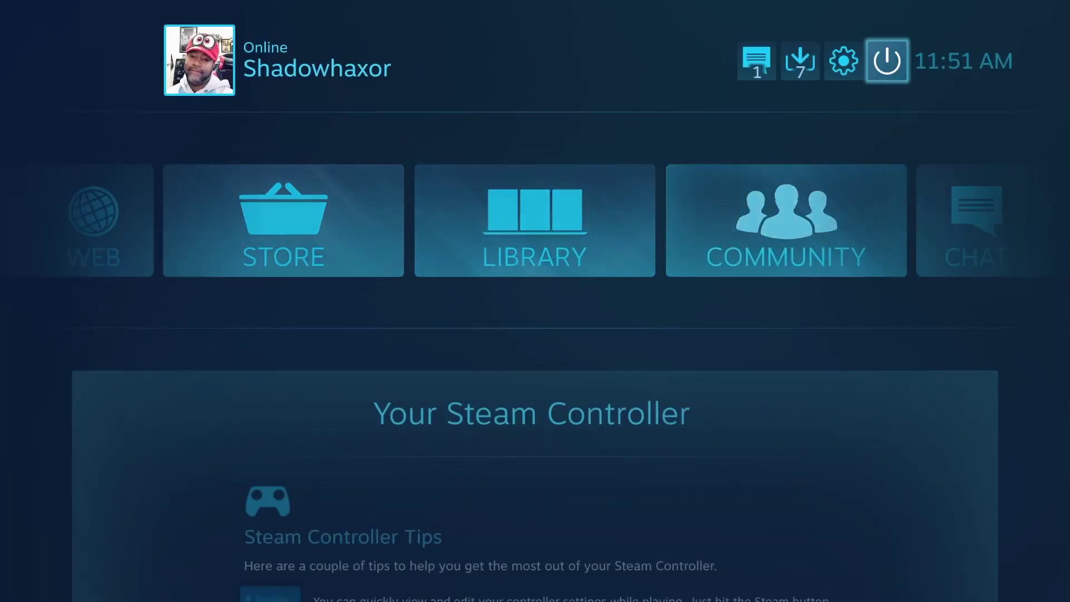
pyautogui.press('Left')
pyautogui.press('Down')
pyautogui.press('Down')
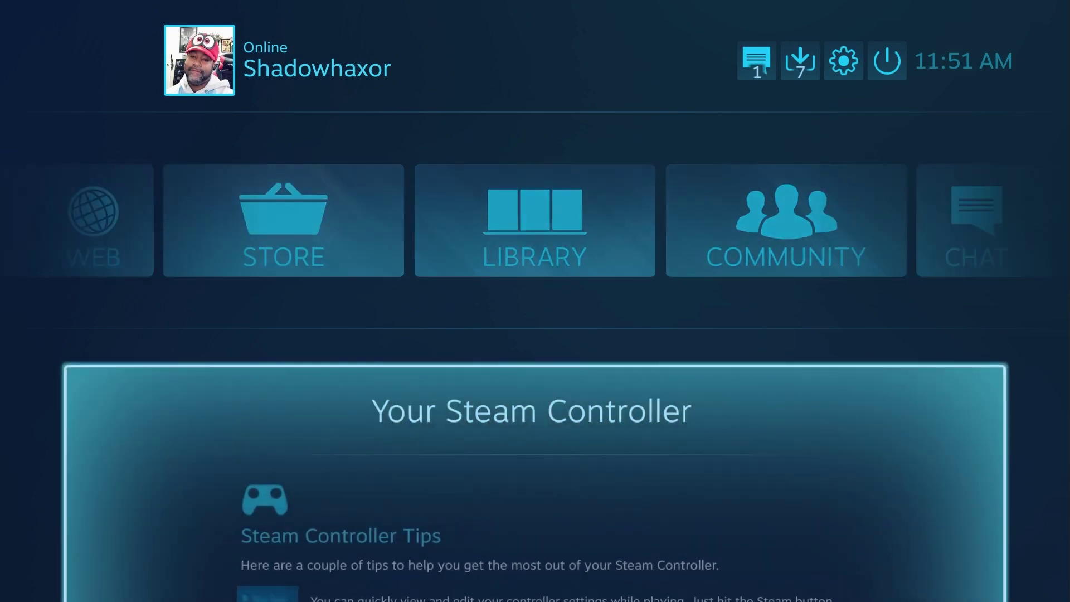
pyautogui.press('Up')
pyautogui.press('Up')
pyautogui.press('Down')
pyautogui.press('Down')
pyautogui.press('Up')
pyautogui.press('Up')
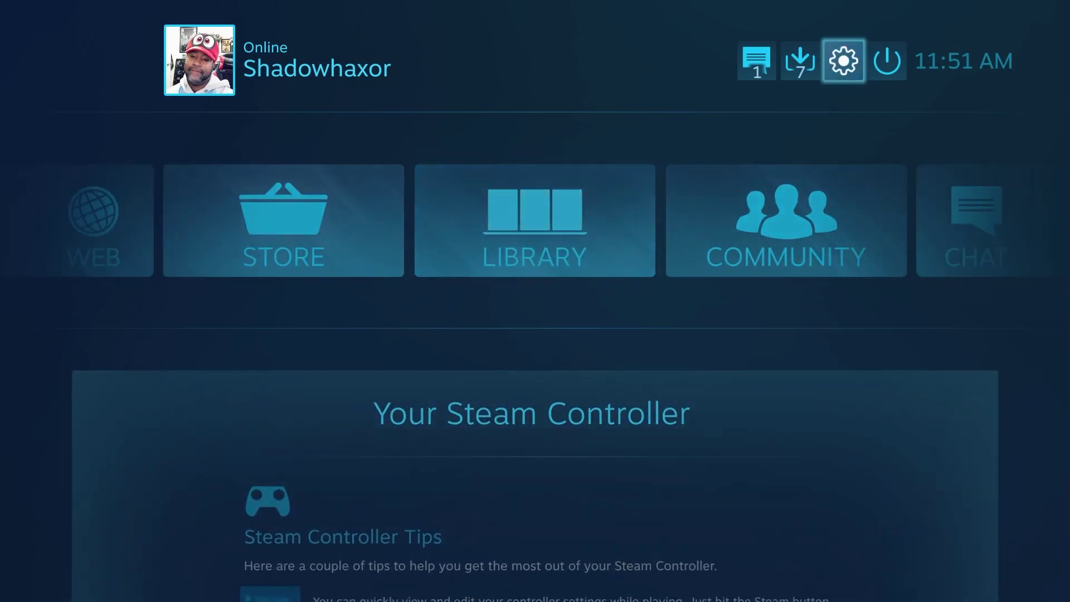
pyautogui.press('Down')
pyautogui.press('Down')
pyautogui.press('Up')
pyautogui.press('Up')
pyautogui.press('Right')
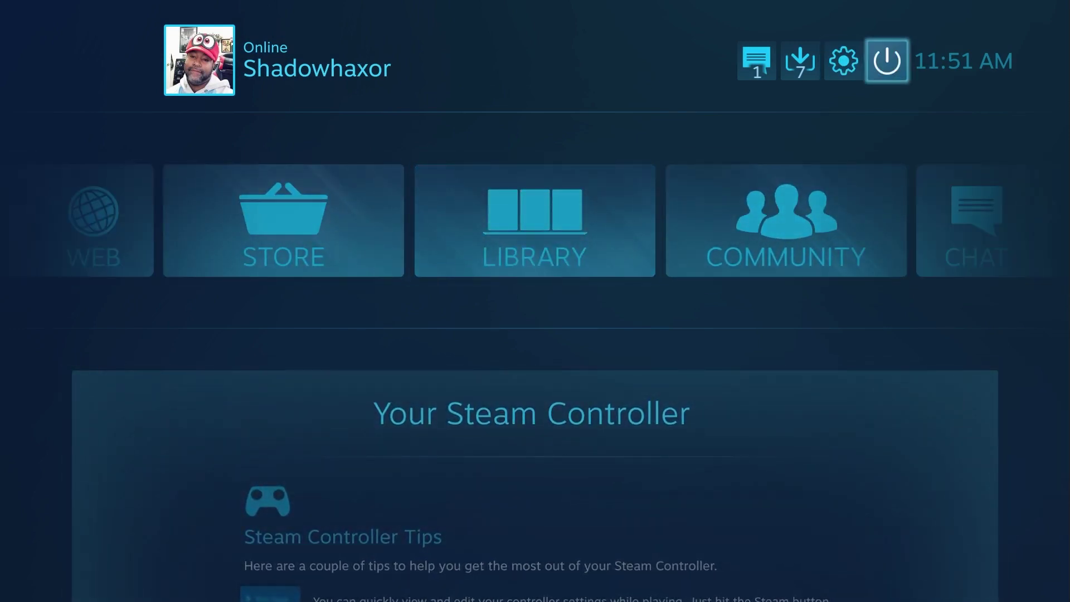
pyautogui.press('Return')
pyautogui.press('Down')
pyautogui.press('Down')
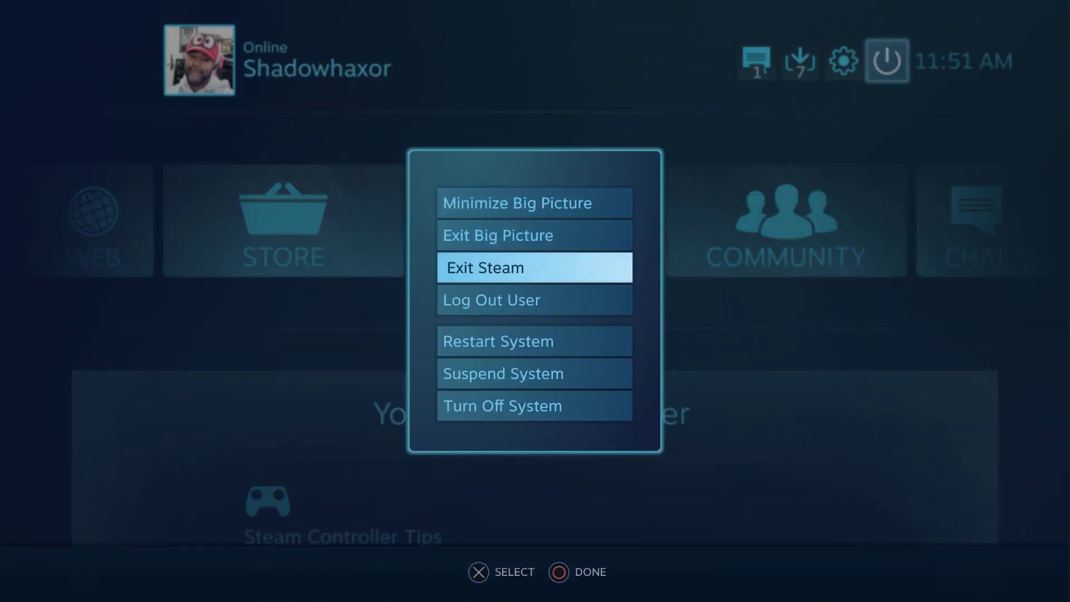
pyautogui.press('Return')
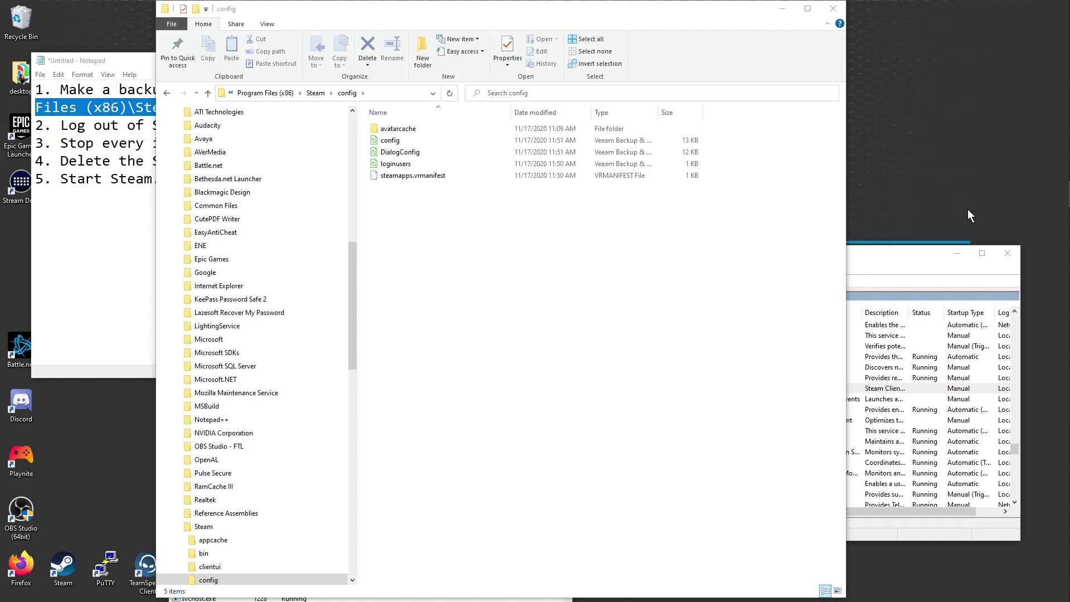
# Step: Start the Steam Client Service in Services, dismiss the started-then-stopped warning, and select its row
pyautogui.click(500, 322)
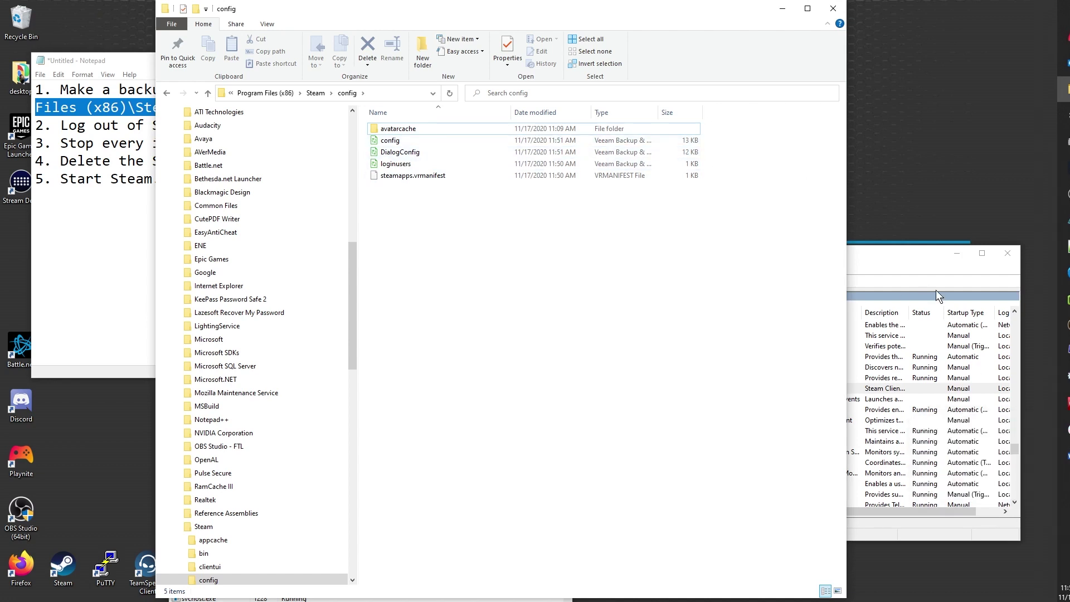
pyautogui.click(927, 267)
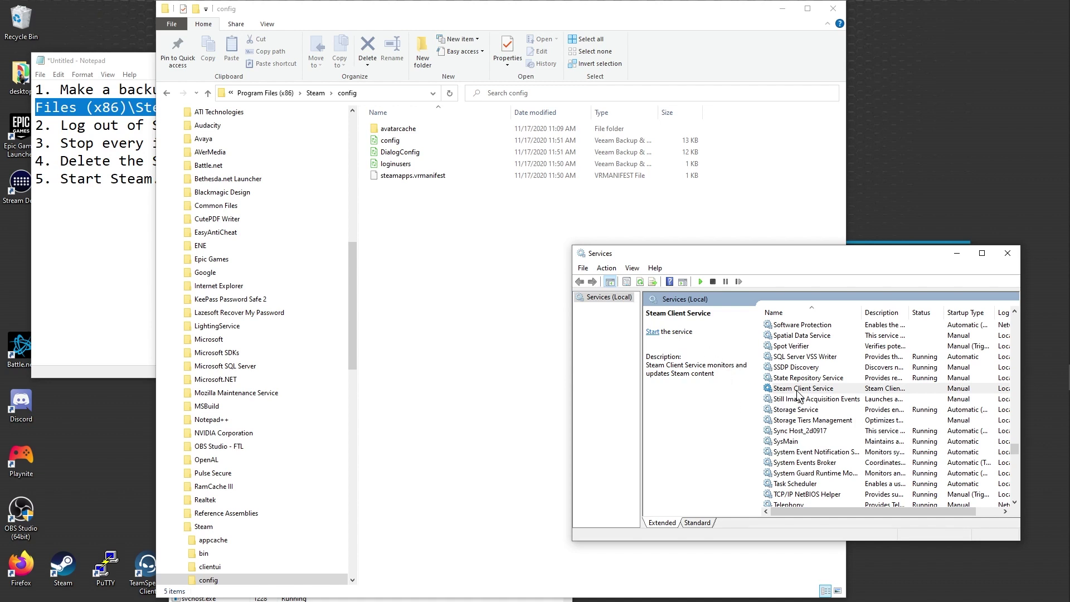
pyautogui.click(652, 332)
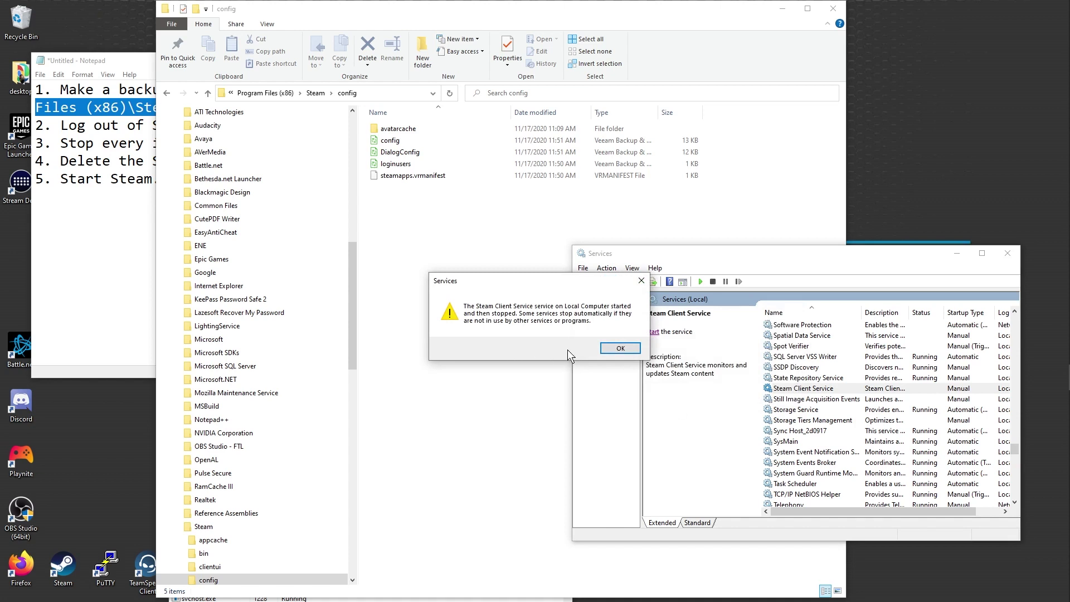
pyautogui.click(619, 349)
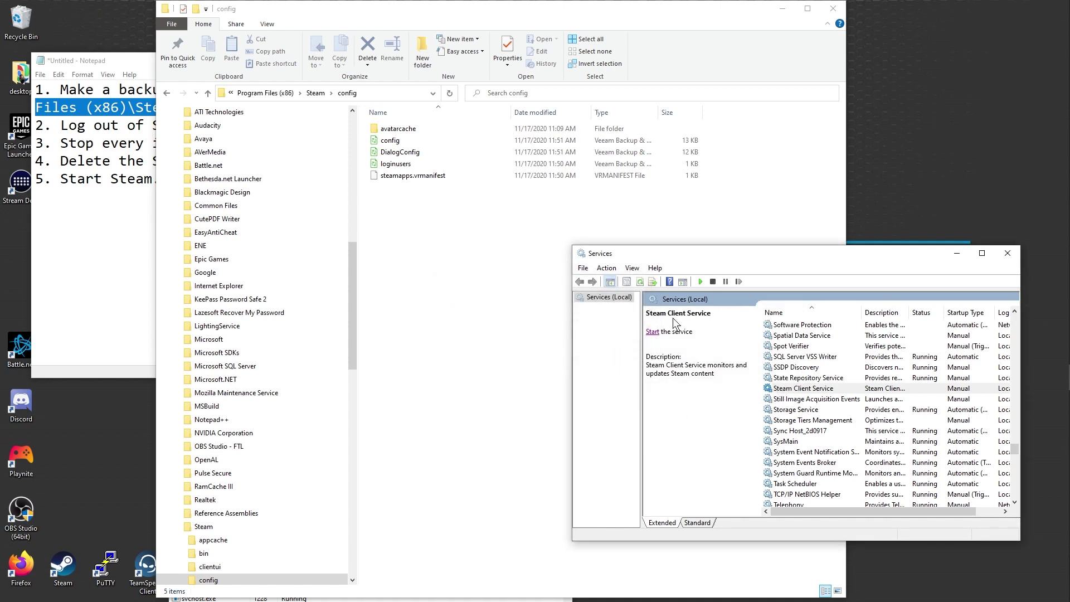
pyautogui.click(816, 389)
# Step: Open Task Manager from the taskbar and scroll the Details list for Steam processes
pyautogui.moveTo(1067, 334)
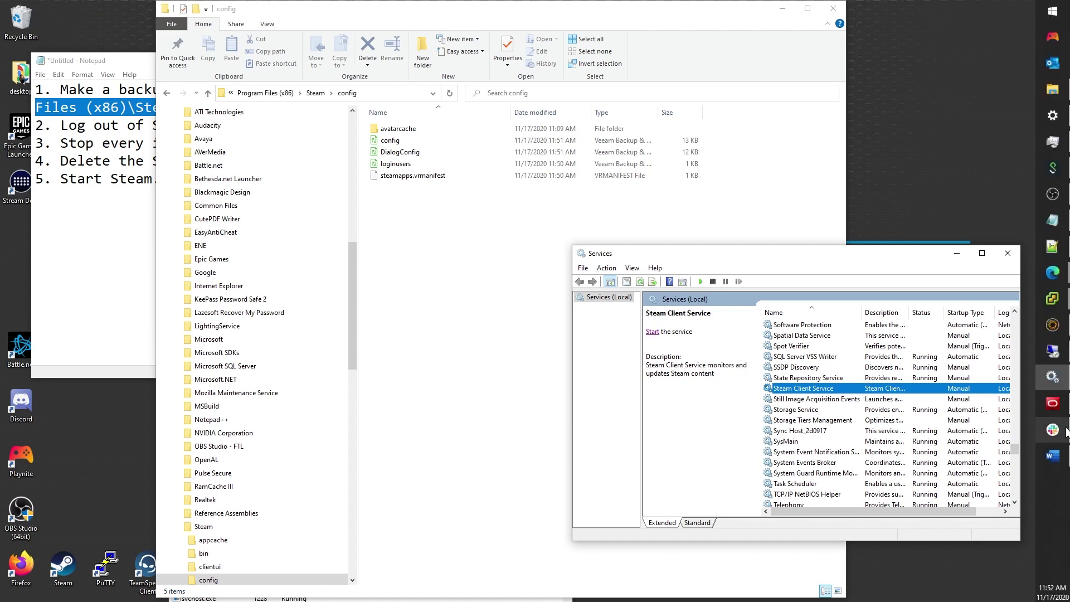
pyautogui.rightClick(1050, 527)
pyautogui.click(935, 470)
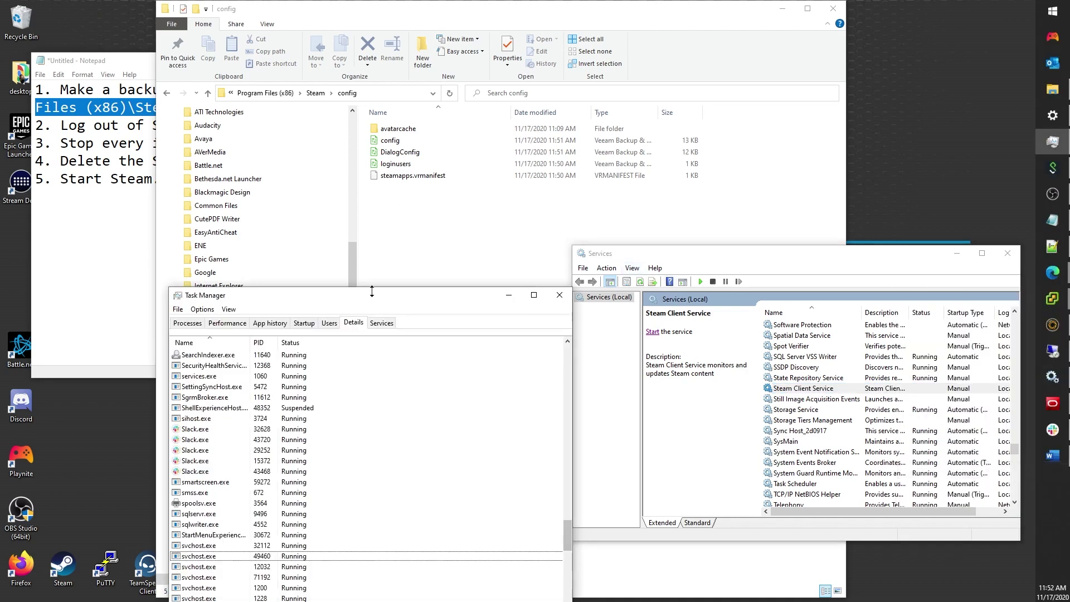
pyautogui.moveTo(275, 301); pyautogui.dragTo(238, 101)
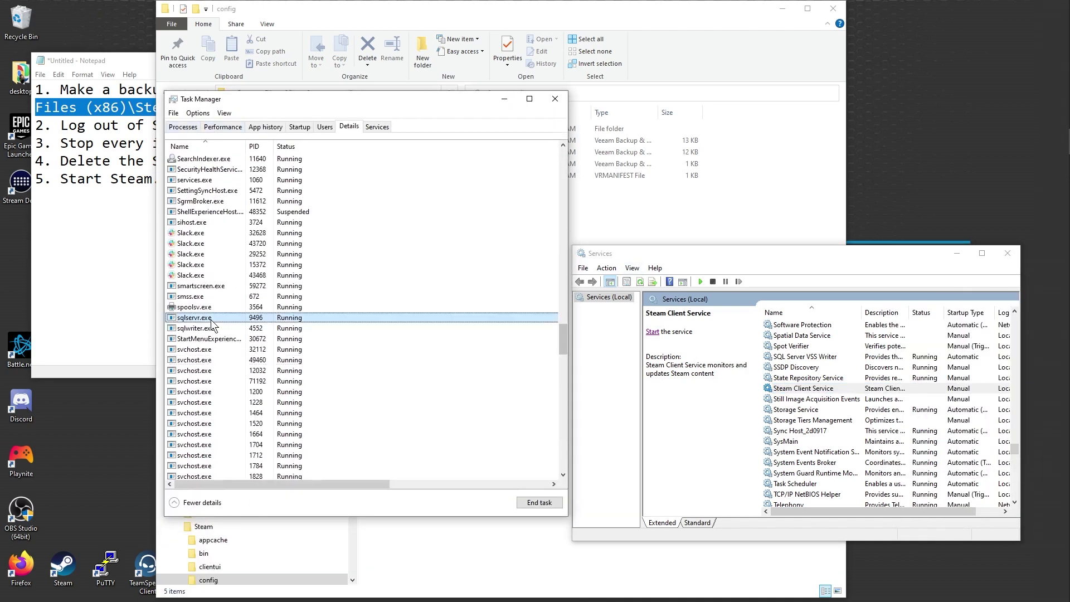
pyautogui.scroll(-9, 335, 397)
pyautogui.scroll(-10, 334, 397)
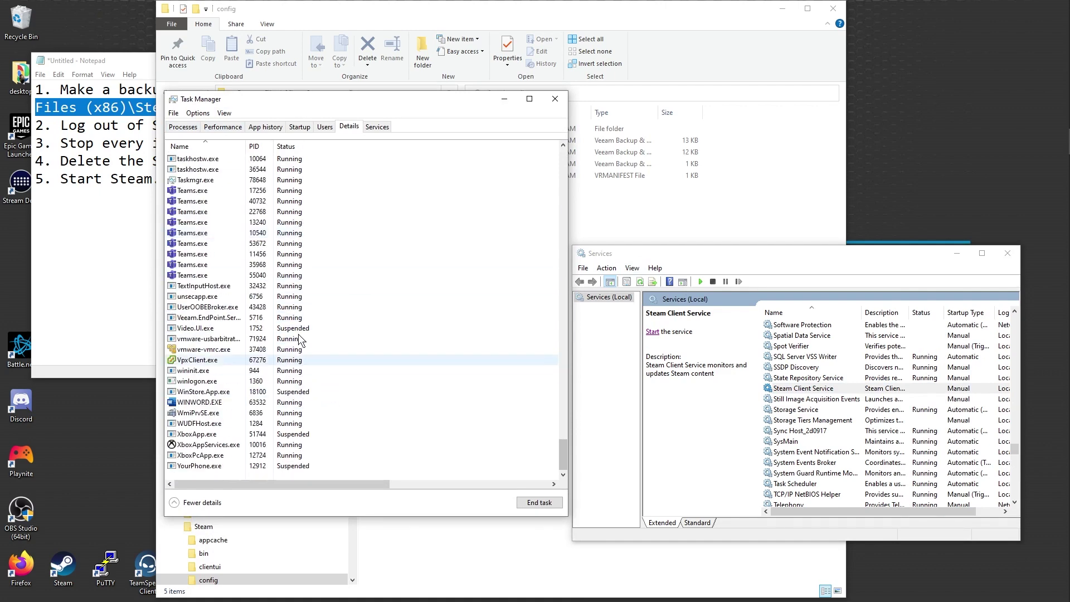
# Step: Scroll through the Processes tab for leftover Steam processes, then select the desktop Steam shortcut
pyautogui.click(180, 127)
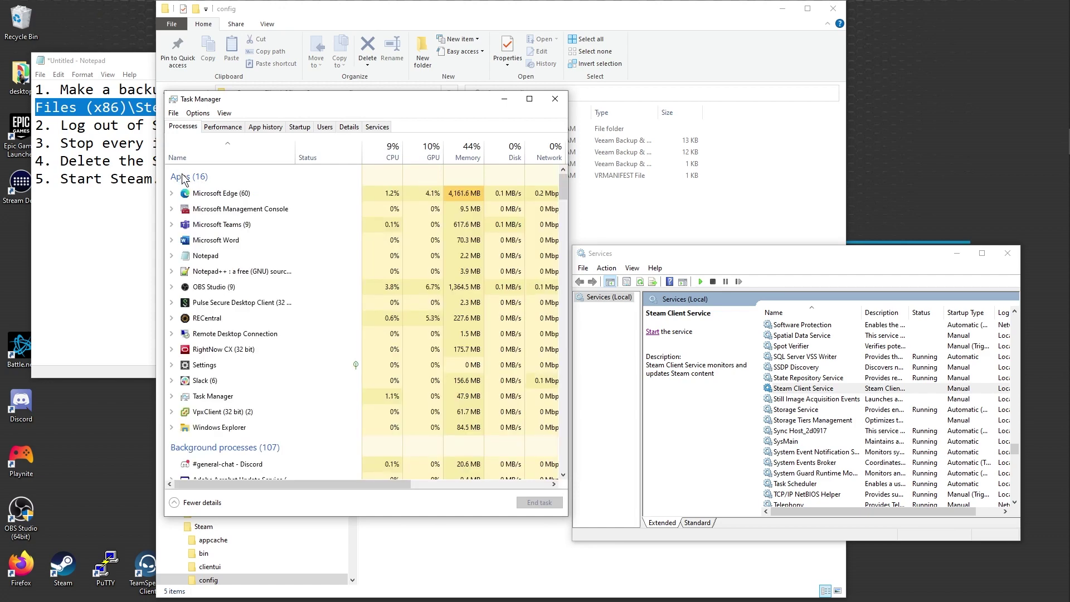
pyautogui.scroll(-6, 348, 440)
pyautogui.scroll(-2, 347, 441)
pyautogui.moveTo(563, 234); pyautogui.dragTo(573, 470)
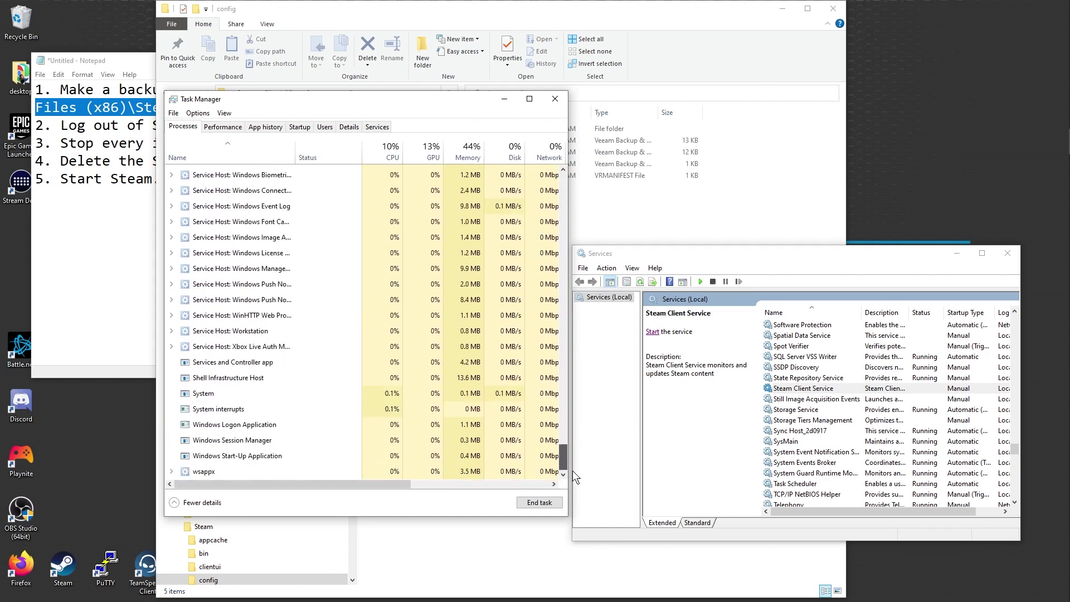
pyautogui.click(67, 561)
# Step: Launch Steam from the desktop shortcut and log in with the account password
pyautogui.doubleClick(76, 570)
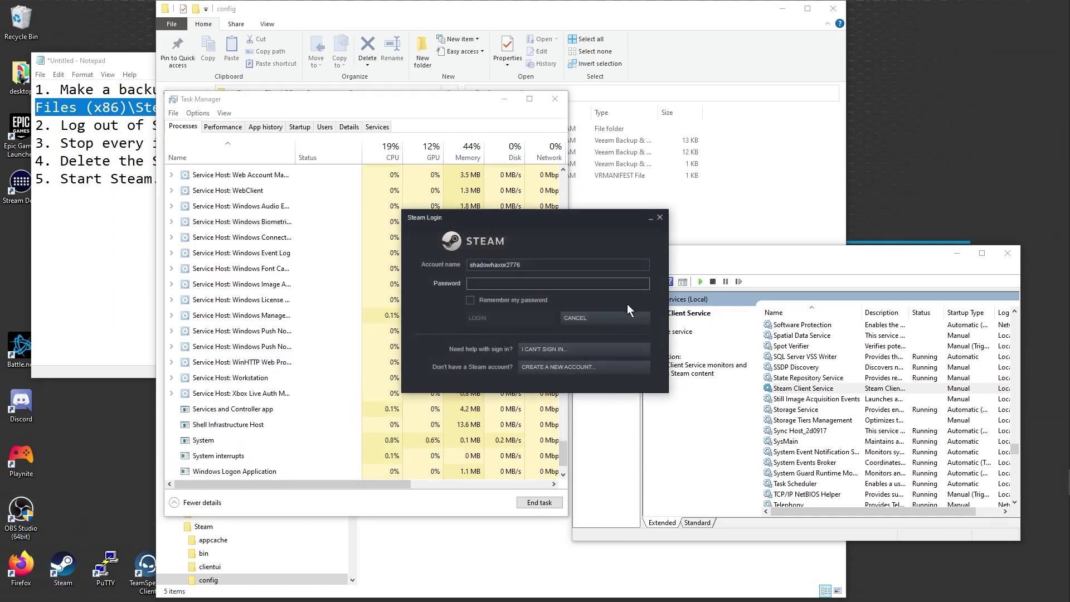
pyautogui.hotkey('ctrl', 'v')
pyautogui.click(480, 320)
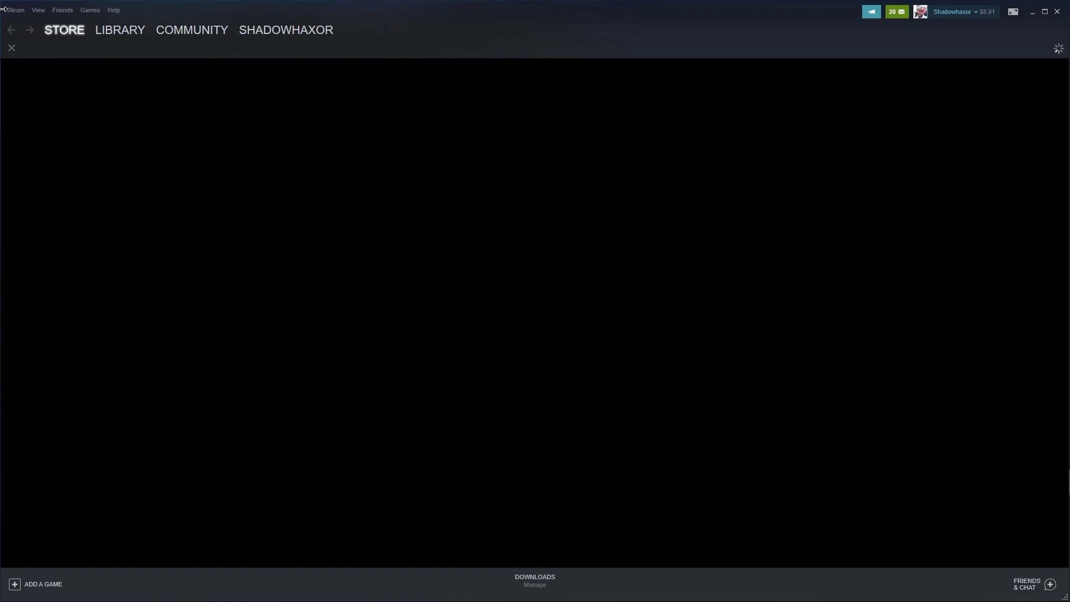
# Step: Set beta participation to NONE - Opt out of all beta programs, then restart Steam
pyautogui.click(8, 9)
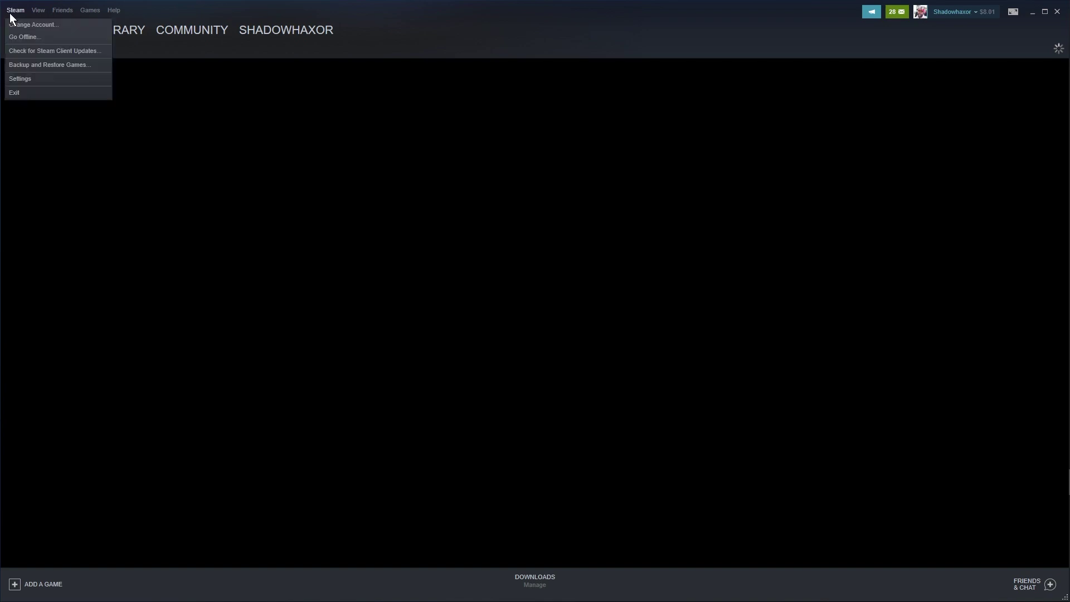
pyautogui.click(33, 74)
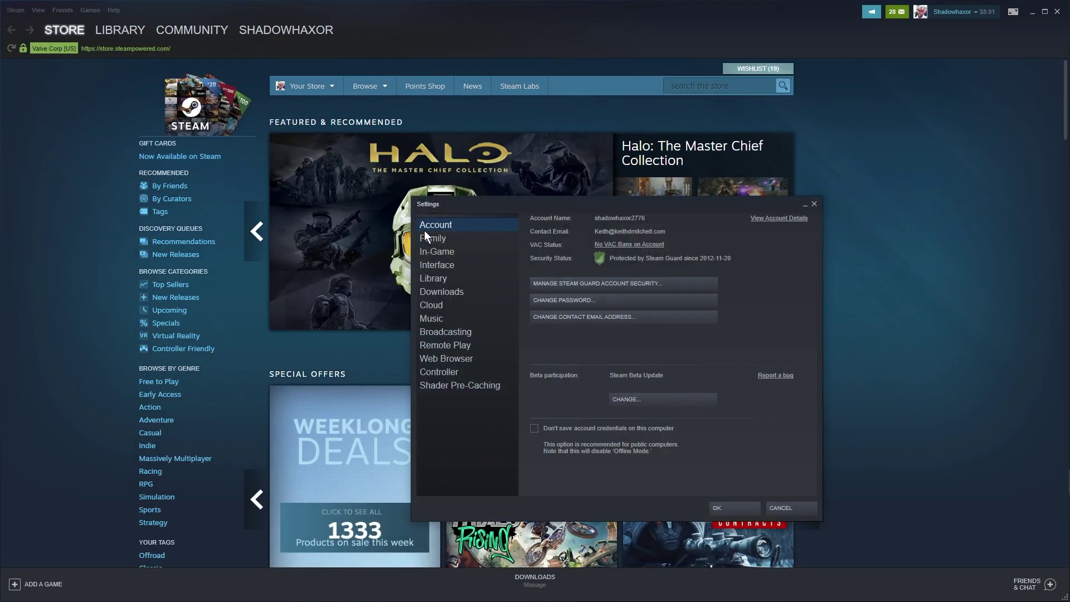
pyautogui.click(647, 400)
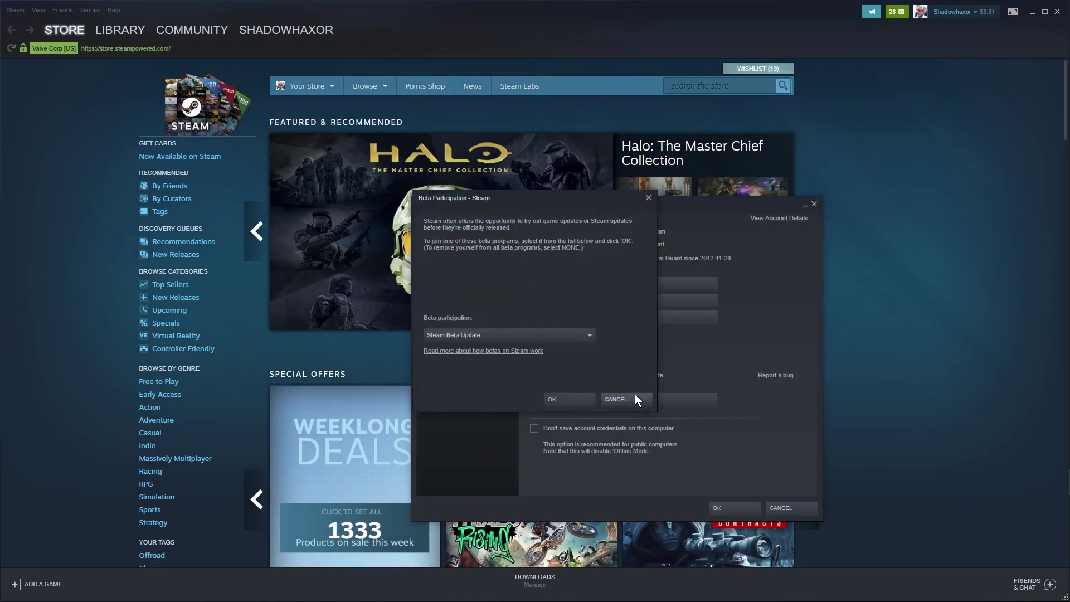
pyautogui.click(500, 334)
pyautogui.click(462, 350)
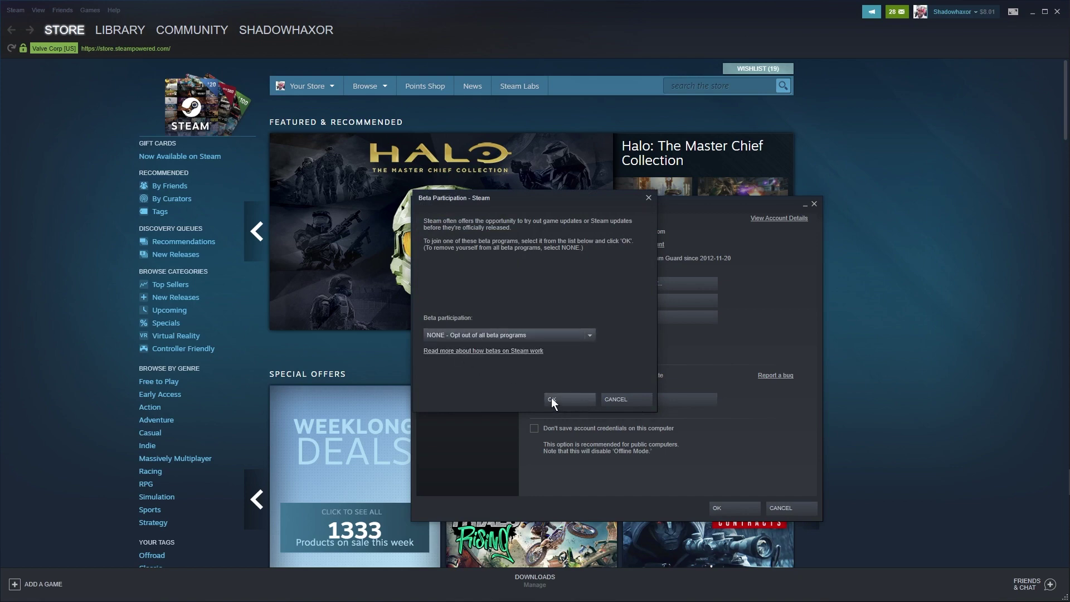
pyautogui.click(551, 398)
pyautogui.click(528, 320)
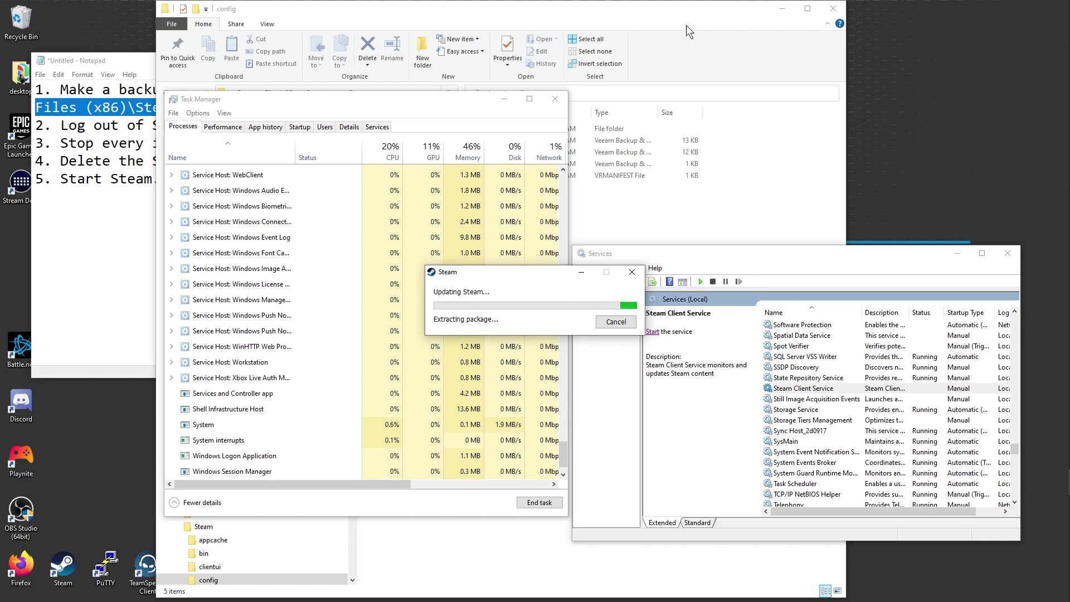
# Step: Rearrange the open windows, relaunch Steam from the taskbar, and check the Steam Client Service status
pyautogui.moveTo(684, 18); pyautogui.dragTo(978, 33)
pyautogui.moveTo(428, 99); pyautogui.dragTo(338, 91)
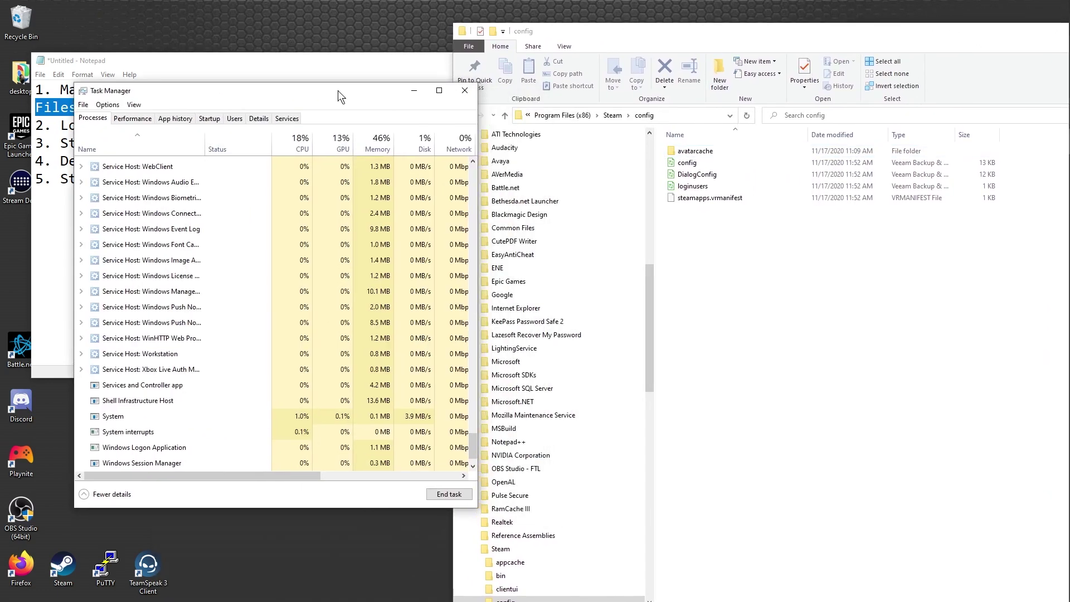
pyautogui.moveTo(993, 35); pyautogui.dragTo(992, 43)
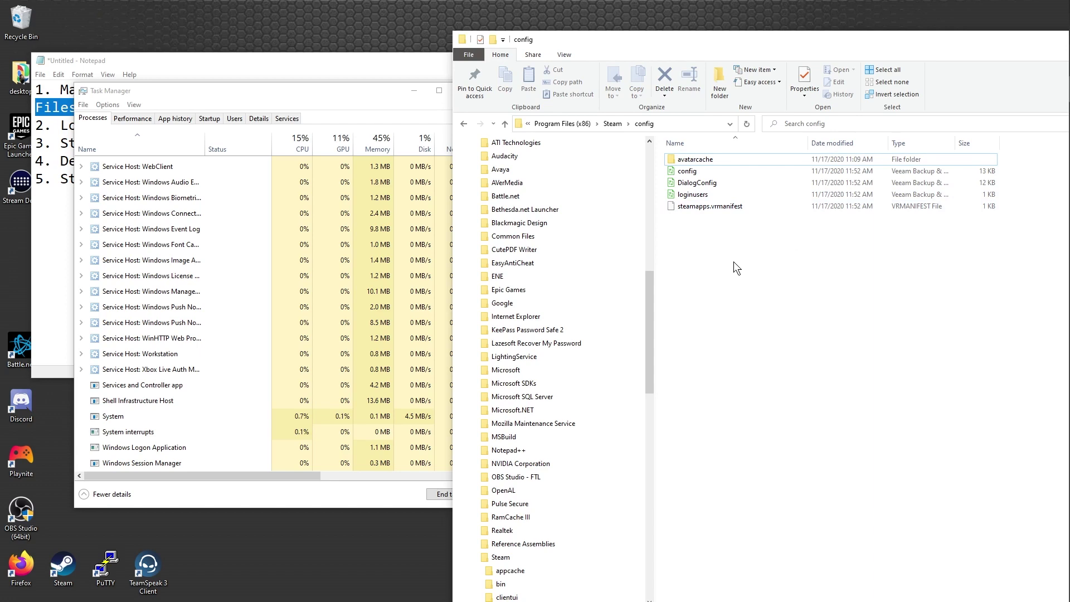
pyautogui.click(684, 173)
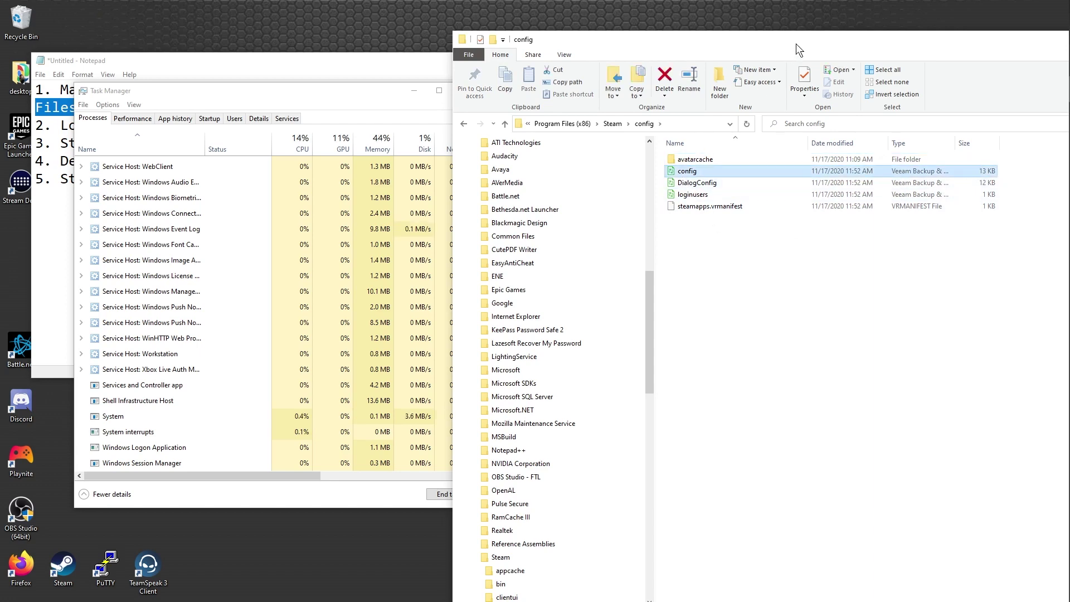
pyautogui.moveTo(797, 44); pyautogui.dragTo(344, 28)
pyautogui.click(728, 250)
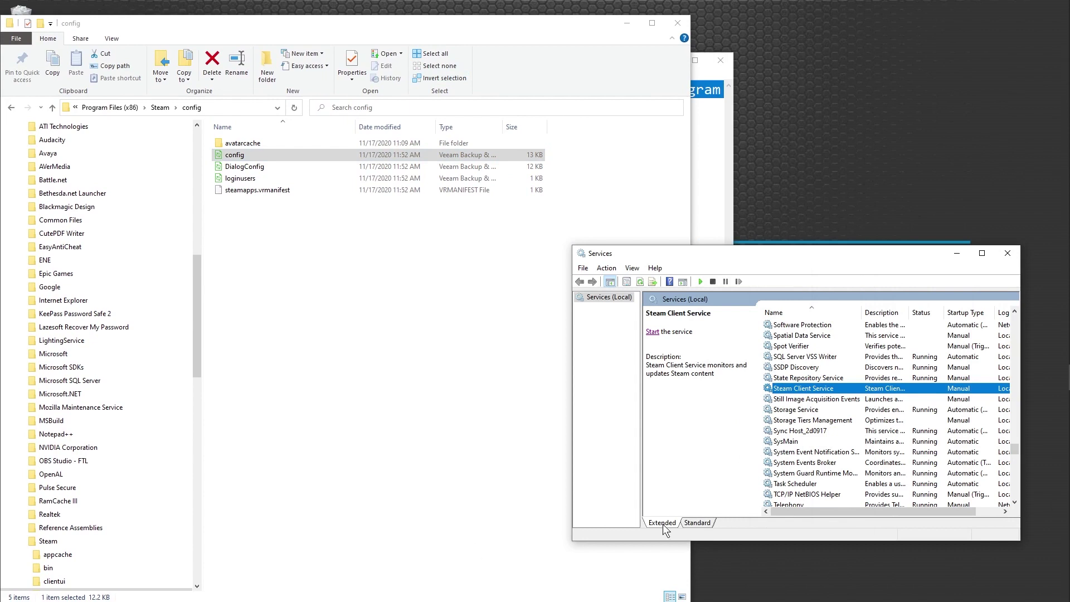
pyautogui.click(1055, 485)
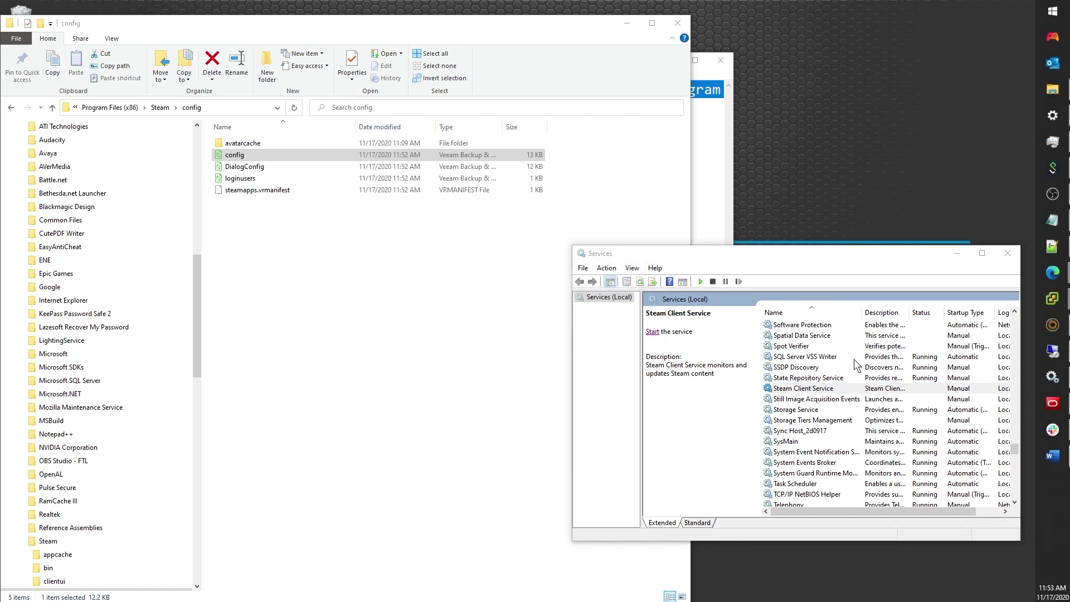
pyautogui.click(847, 249)
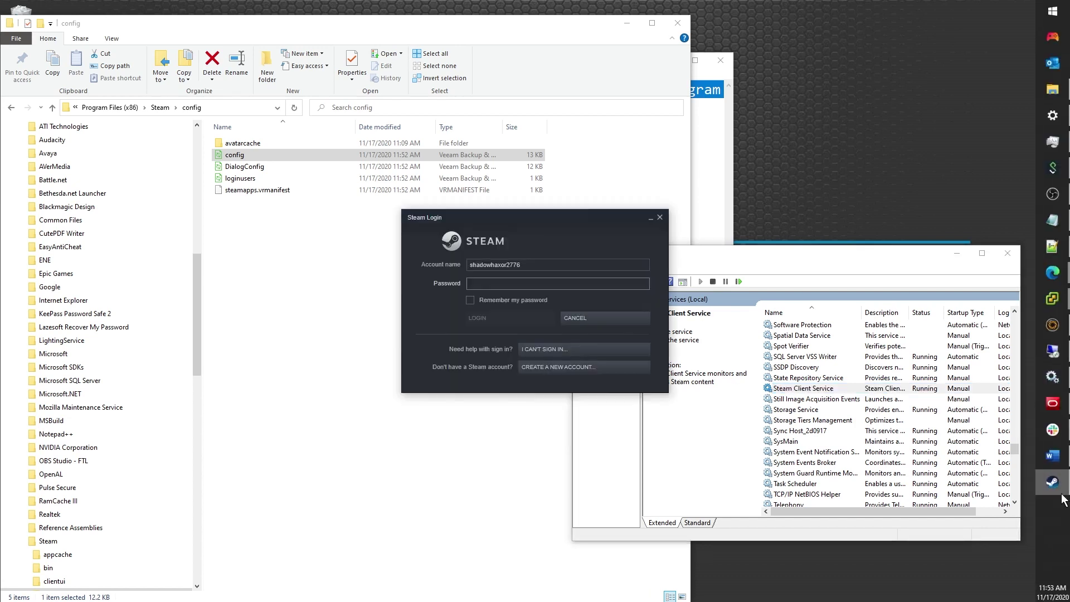
# Step: Close the Steam login window, stop the Steam Client Service, and minimize the ticketing window
pyautogui.click(659, 218)
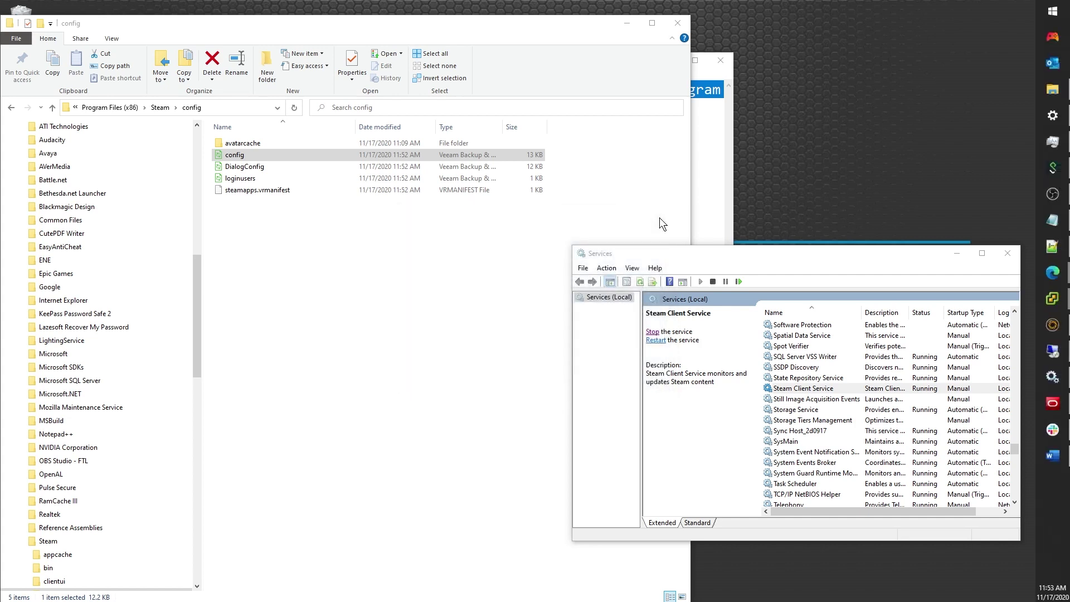
pyautogui.click(652, 332)
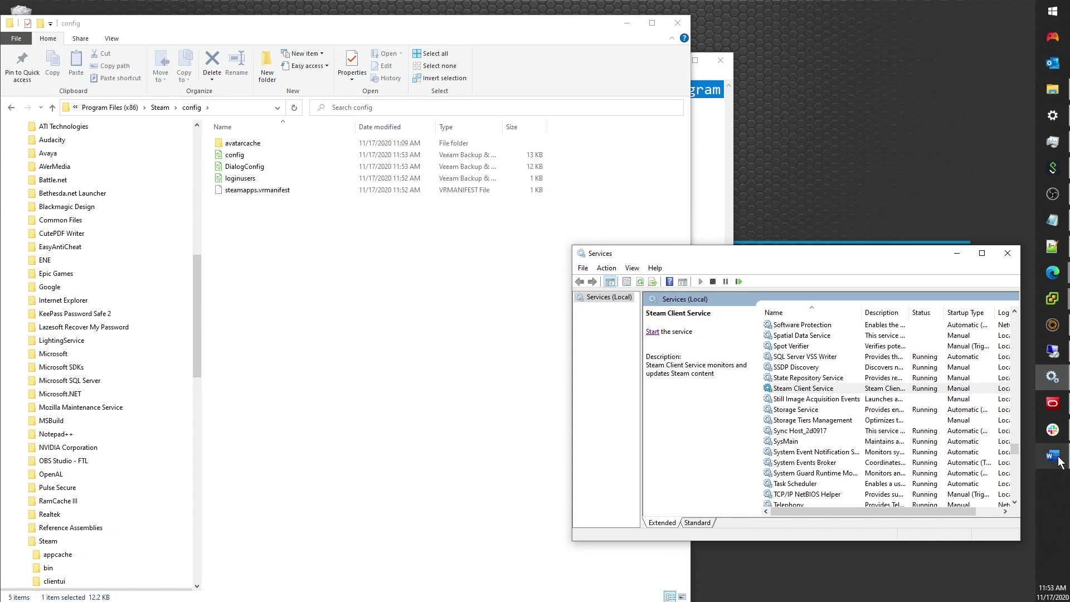
pyautogui.click(1053, 403)
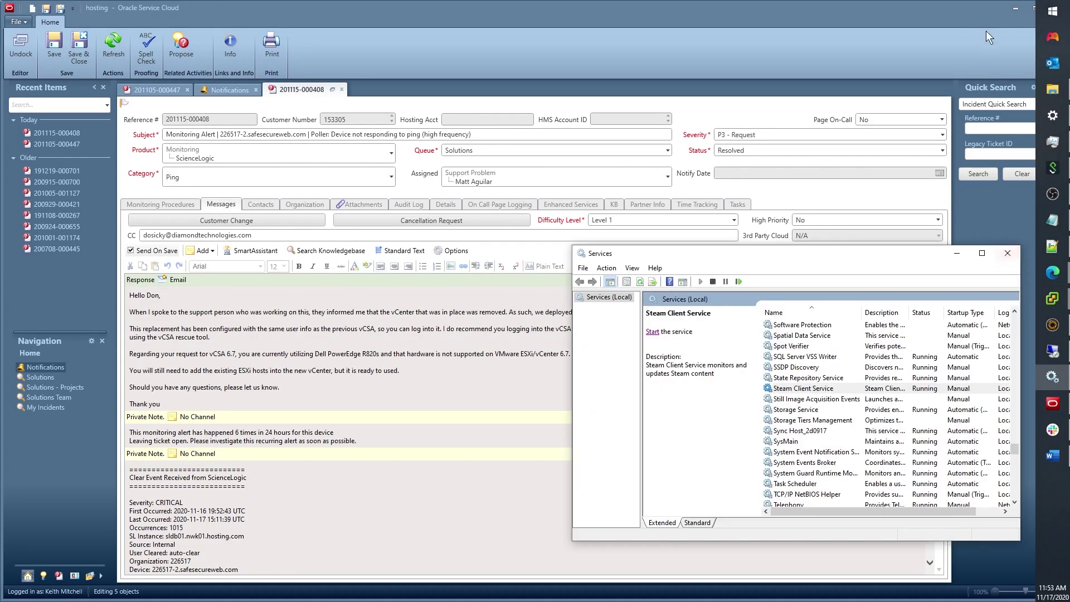
pyautogui.click(1010, 7)
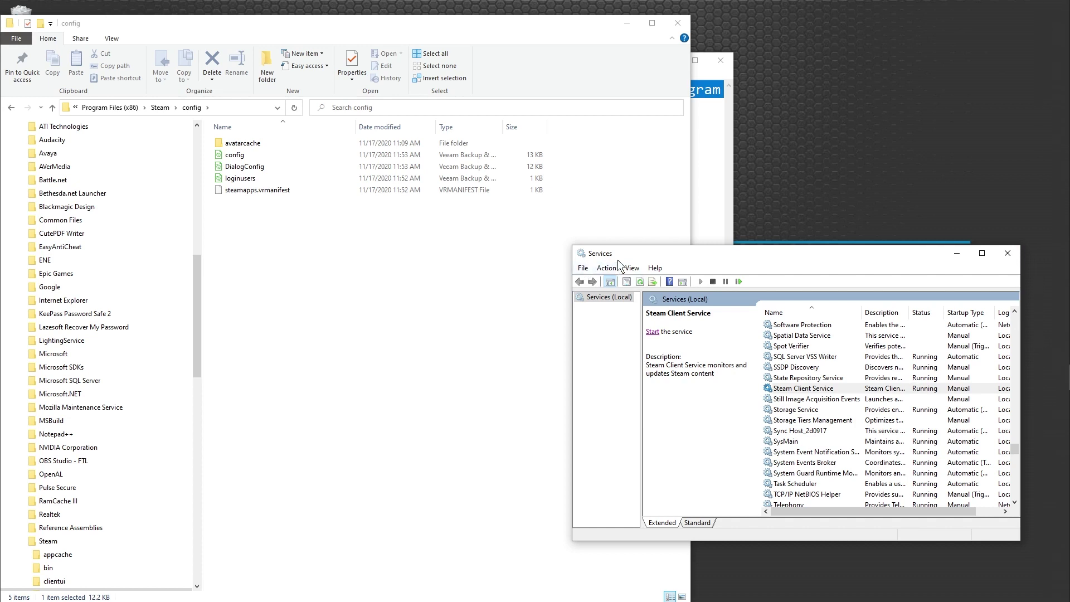
pyautogui.moveTo(1065, 455)
# Step: Open Task Manager from the taskbar and scroll its process list for Steam entries
pyautogui.moveTo(1067, 575)
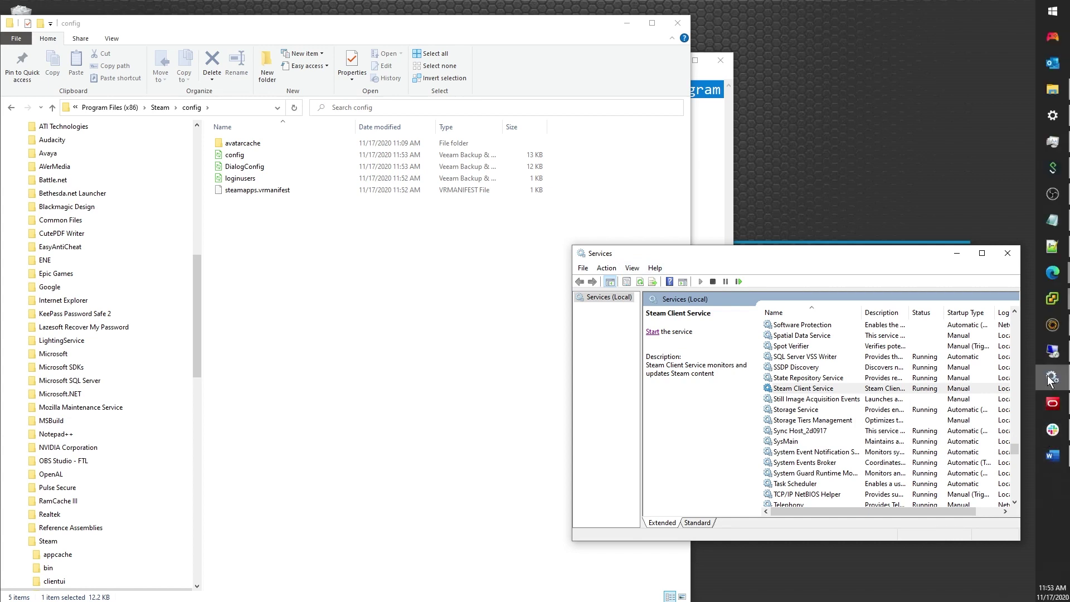
pyautogui.moveTo(1051, 381)
pyautogui.rightClick(1061, 493)
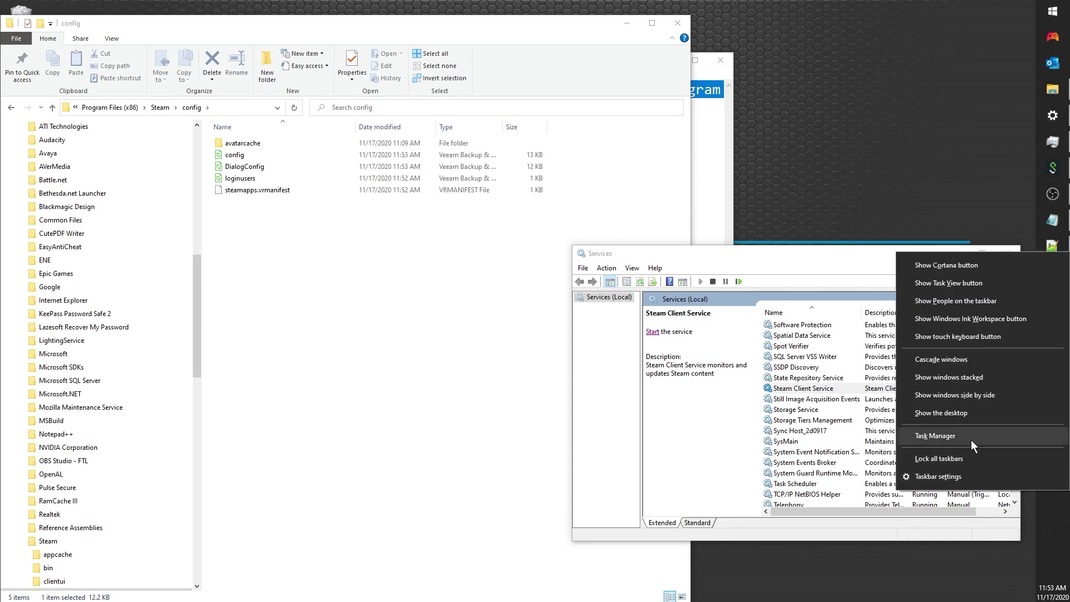
pyautogui.click(920, 440)
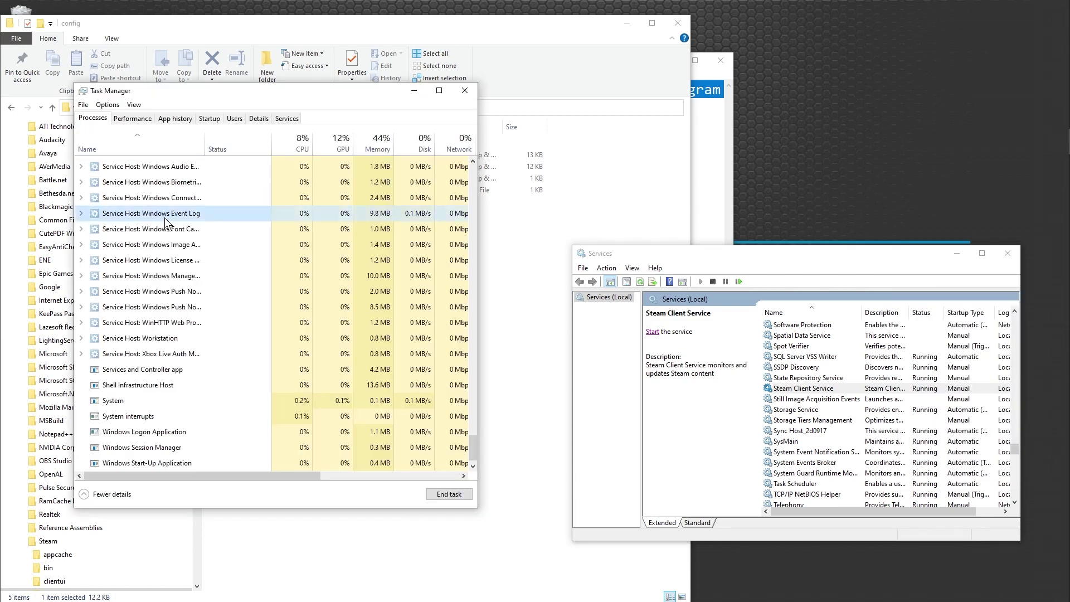
pyautogui.scroll(15, 234, 334)
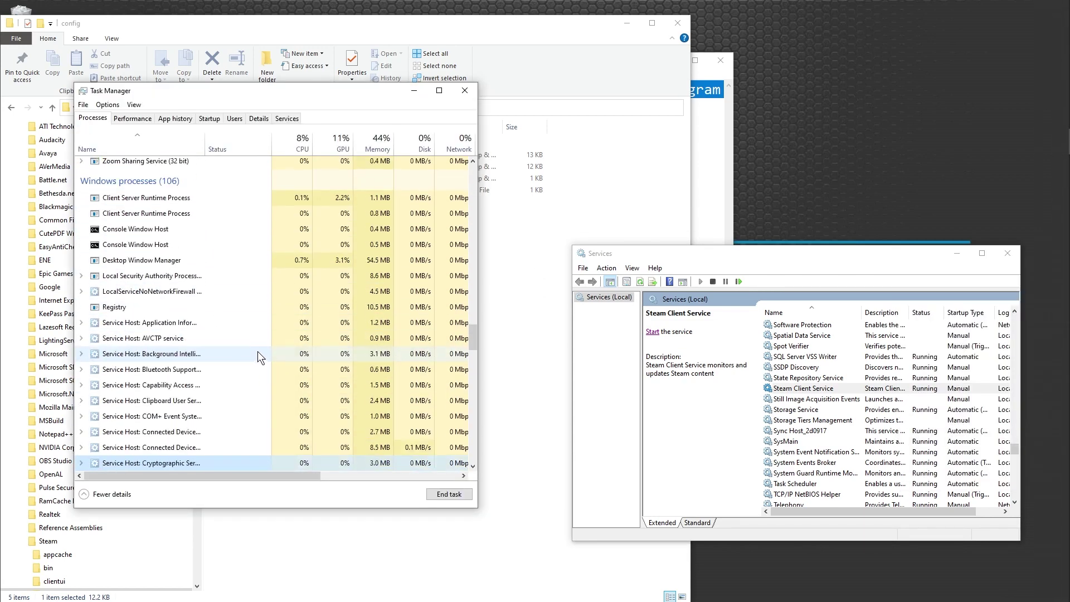
pyautogui.scroll(3, 259, 348)
pyautogui.scroll(-10, 259, 350)
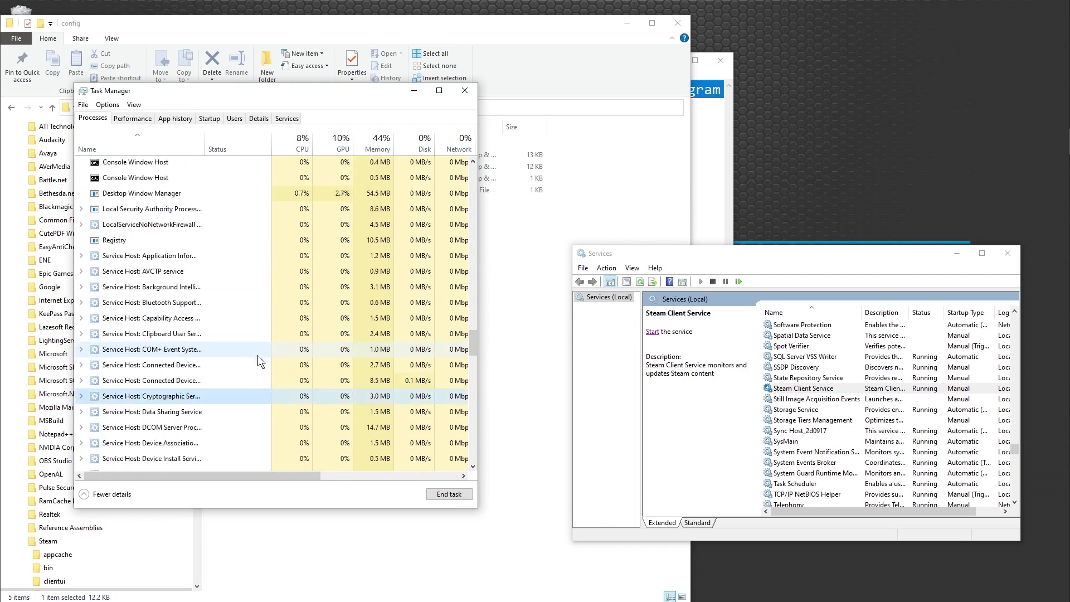
pyautogui.scroll(-12, 259, 360)
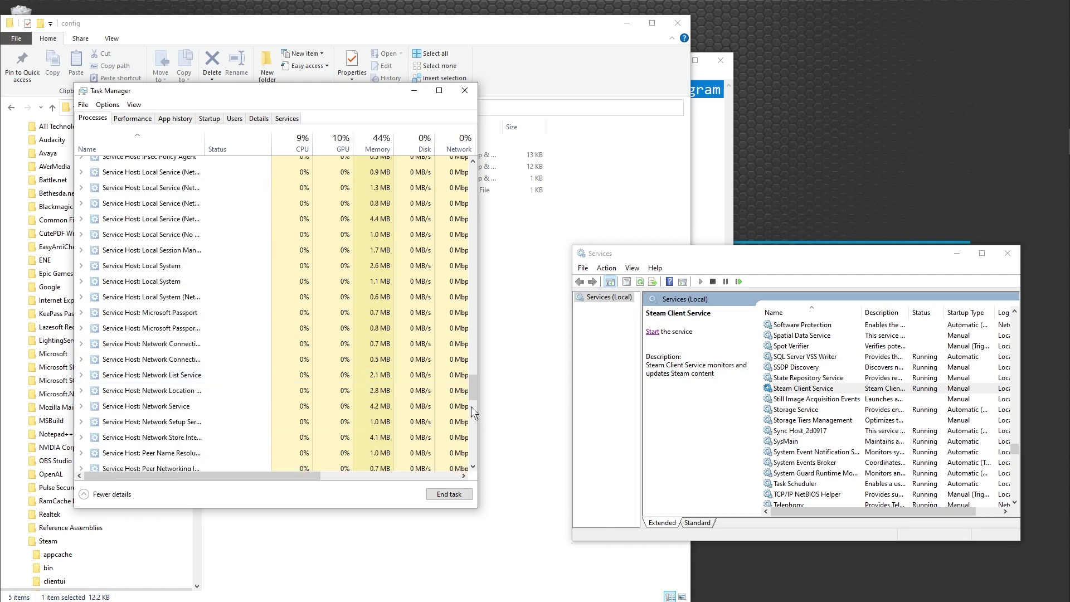
pyautogui.moveTo(476, 415); pyautogui.dragTo(477, 472)
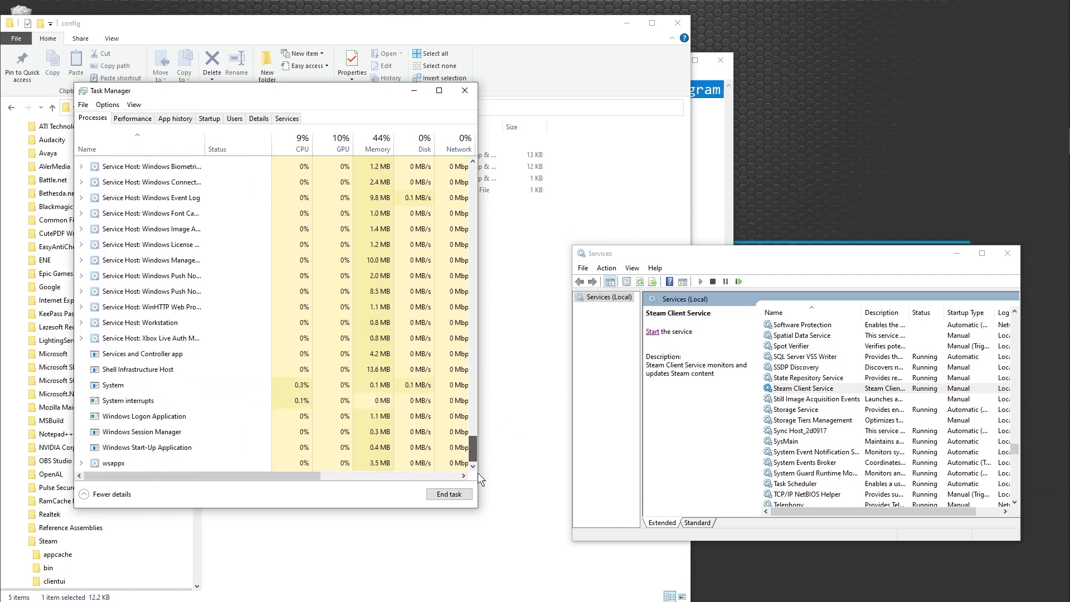
# Step: Check the Steam Client Service and Details list, close Task Manager, and right-click the config file
pyautogui.click(285, 119)
pyautogui.rightClick(161, 330)
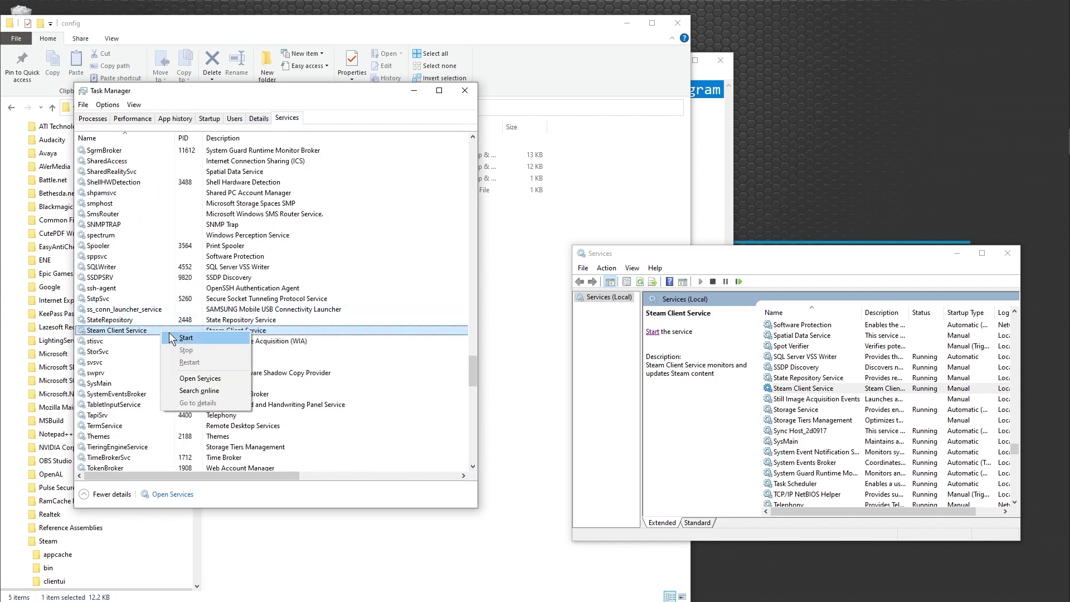
pyautogui.click(258, 118)
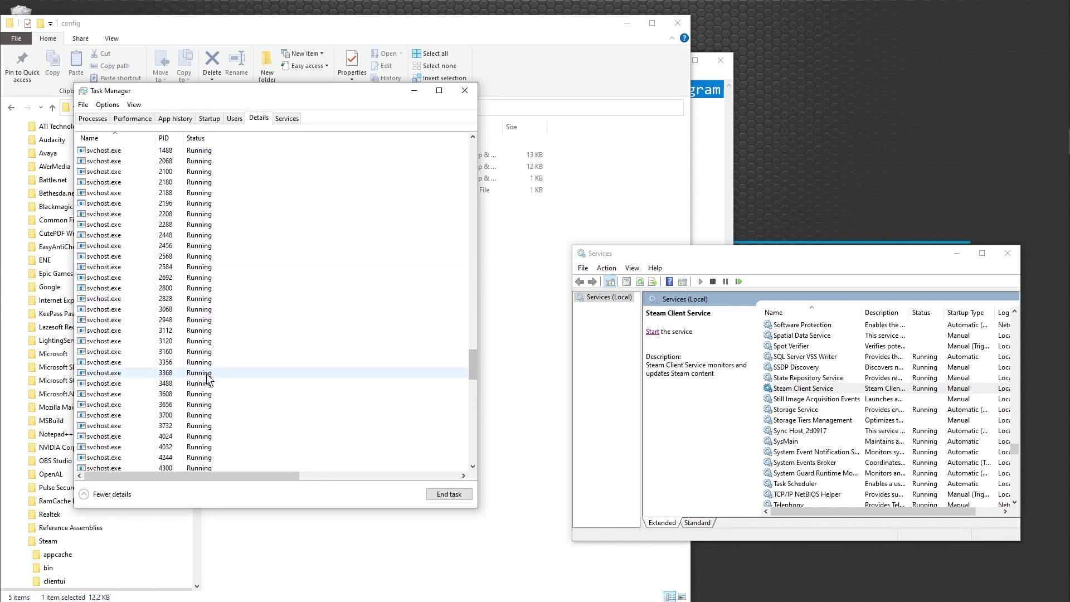
pyautogui.moveTo(472, 382); pyautogui.dragTo(420, 102)
pyautogui.click(415, 91)
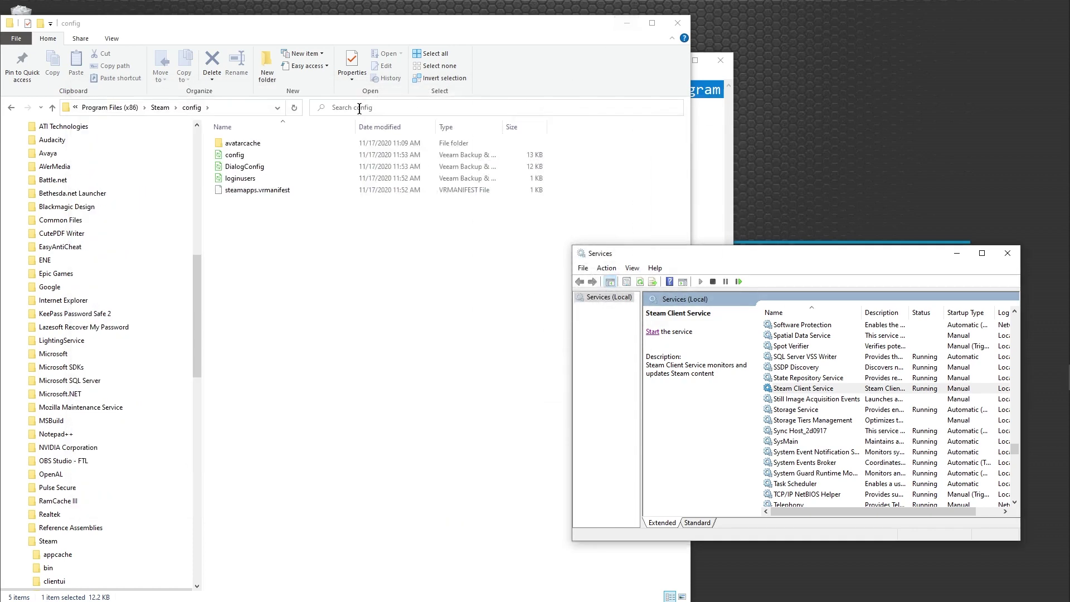
pyautogui.click(253, 159)
pyautogui.rightClick(256, 160)
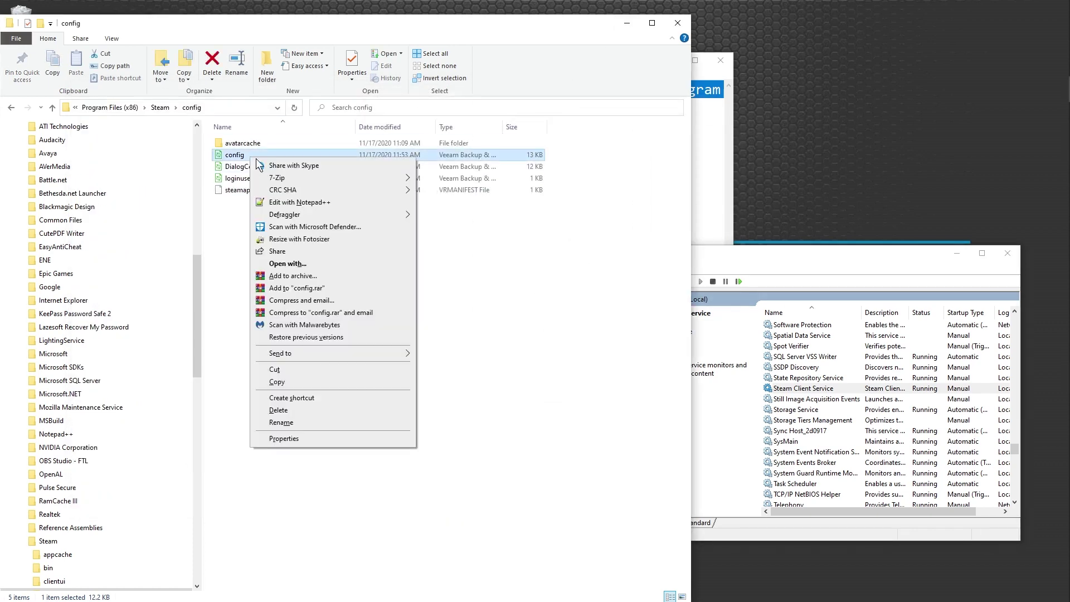
# Step: Open config.vdf in Notepad++, delete all its contents, save it empty and close the tab
pyautogui.click(290, 203)
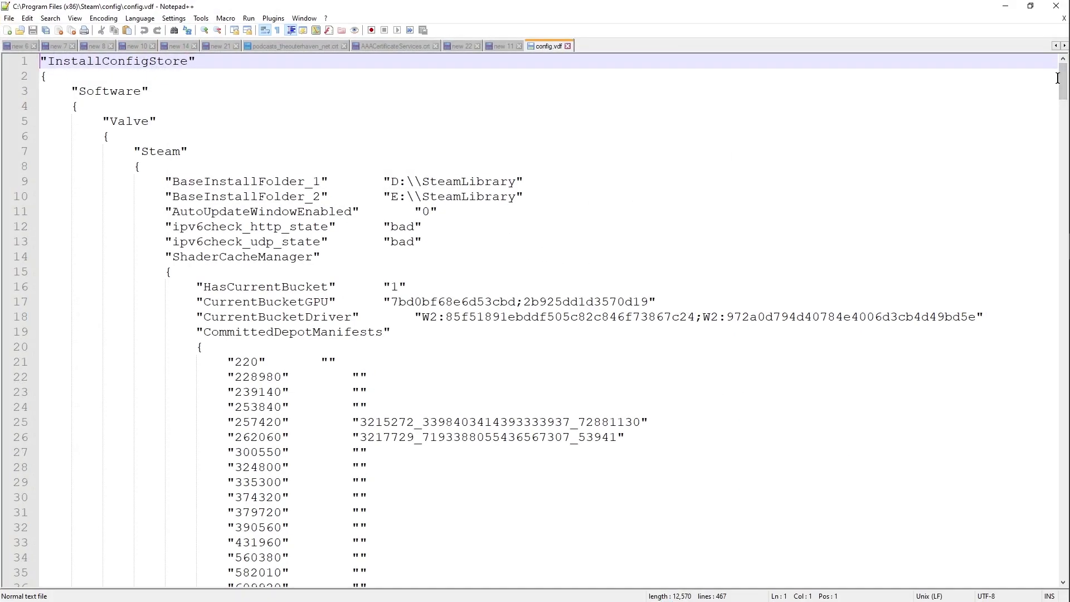
pyautogui.click(1058, 78)
pyautogui.press('Down')
pyautogui.press('Down')
pyautogui.press('Down')
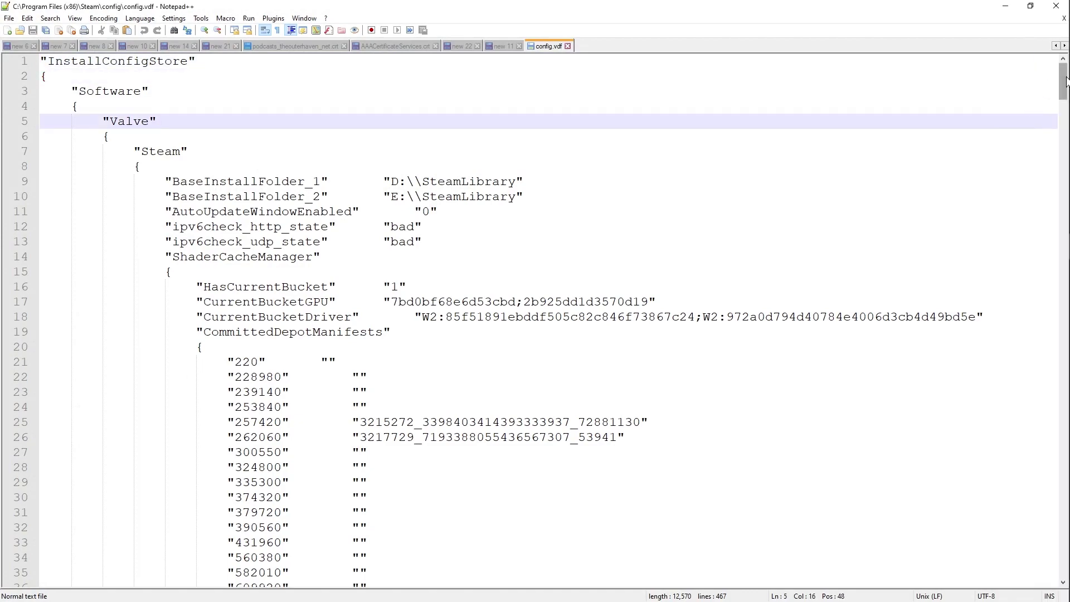
pyautogui.moveTo(1066, 80); pyautogui.dragTo(1064, 559)
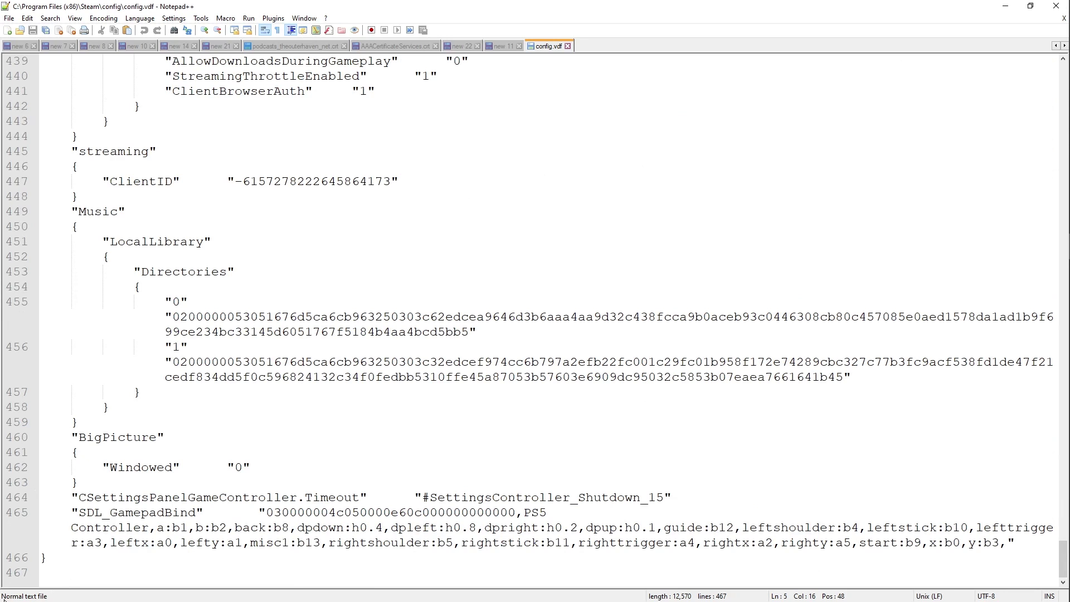
pyautogui.click(184, 466)
pyautogui.hotkey('ctrl', 'a')
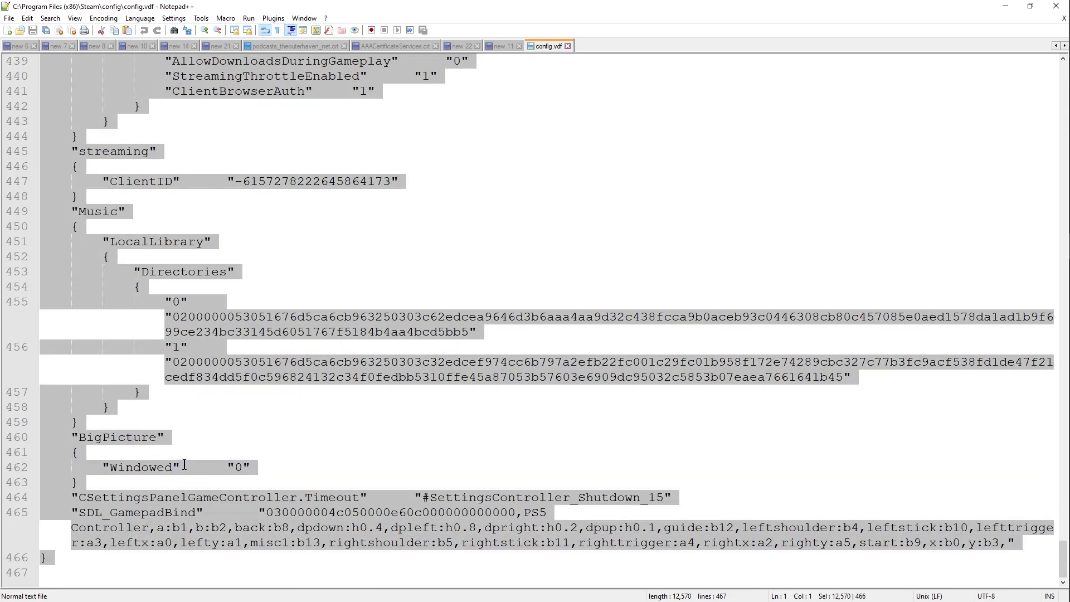
pyautogui.press('Delete')
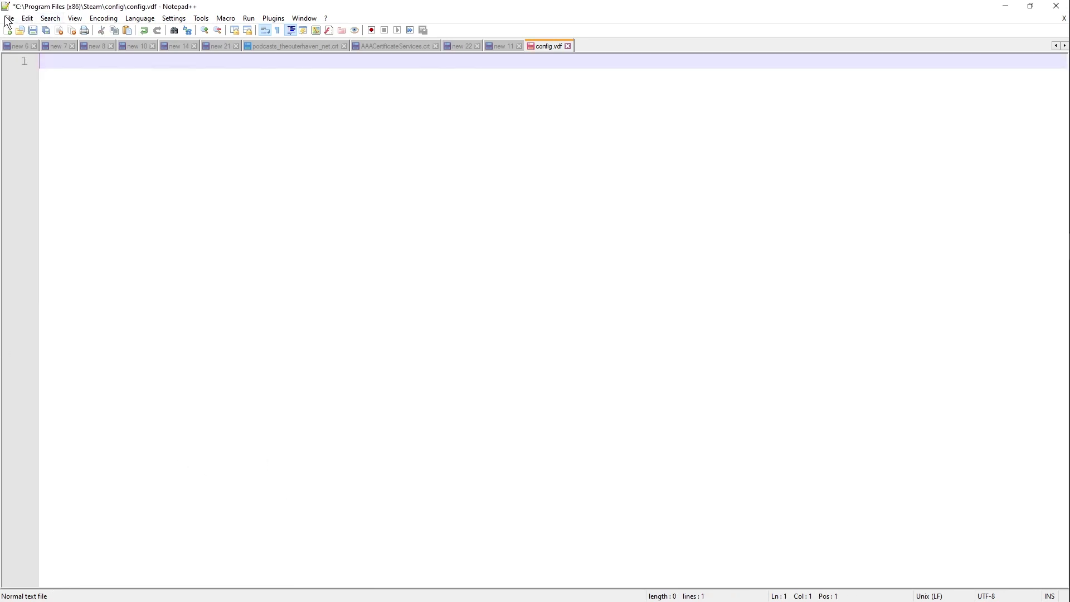
pyautogui.click(9, 18)
pyautogui.click(28, 105)
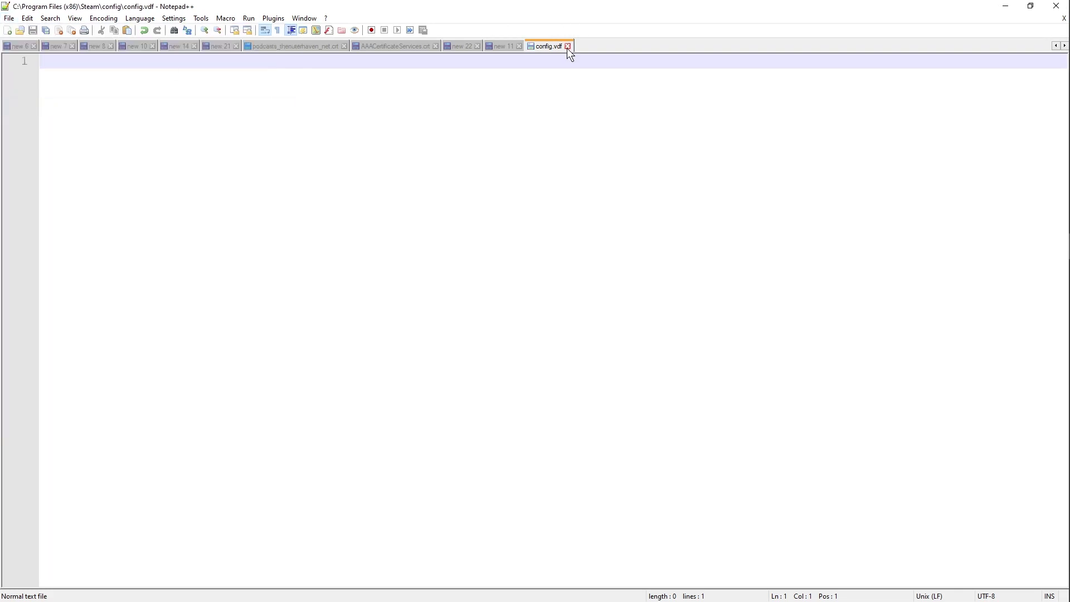
pyautogui.click(568, 47)
# Step: Minimize Notepad++, relaunch Steam from the desktop icon and log in with the account password
pyautogui.click(1006, 7)
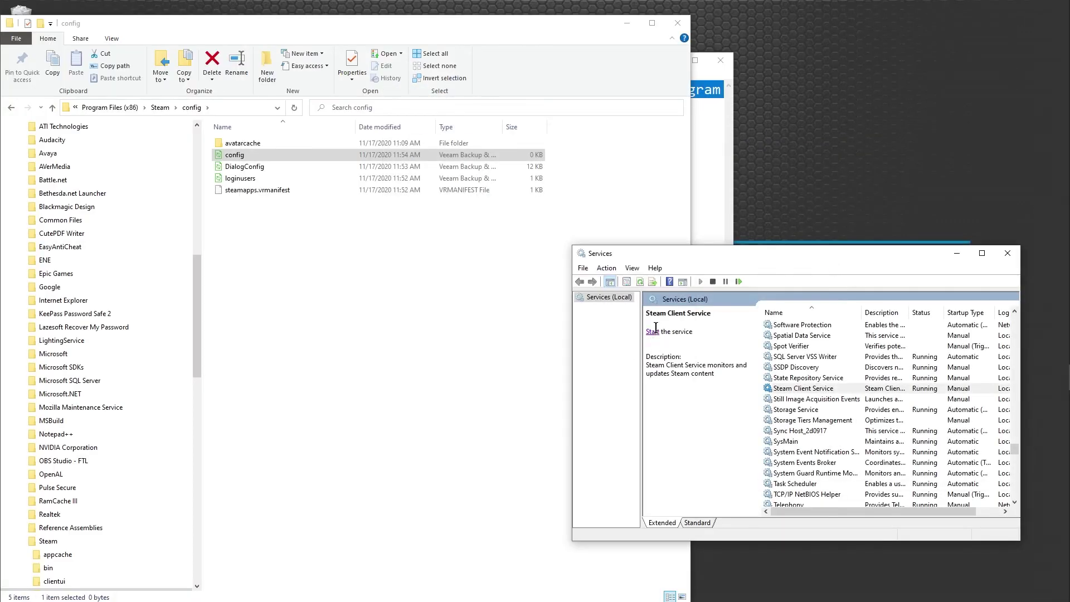
pyautogui.moveTo(559, 23); pyautogui.dragTo(753, 28)
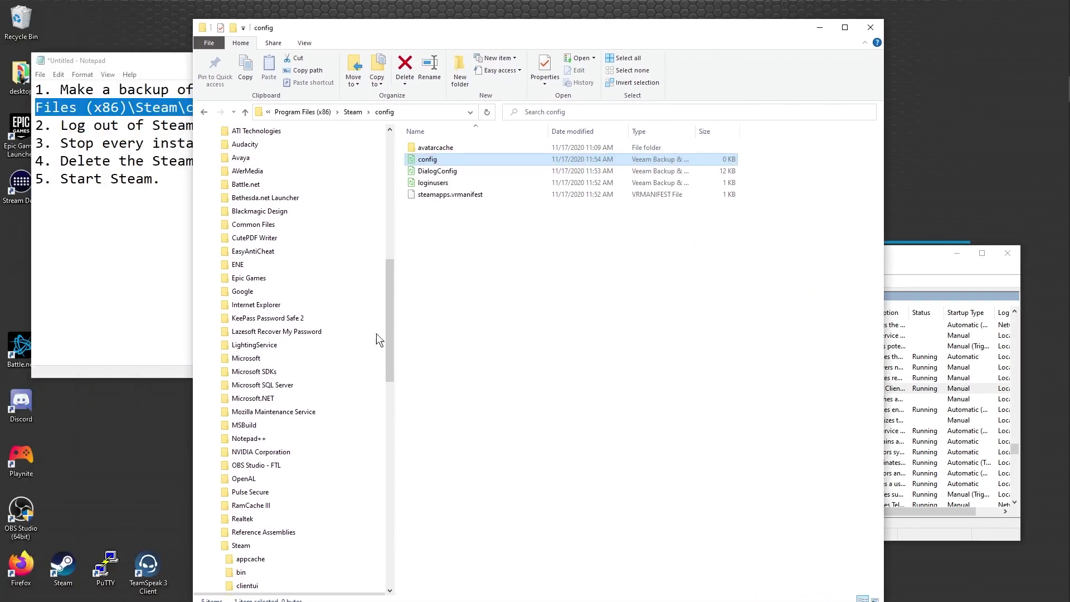
pyautogui.click(63, 566)
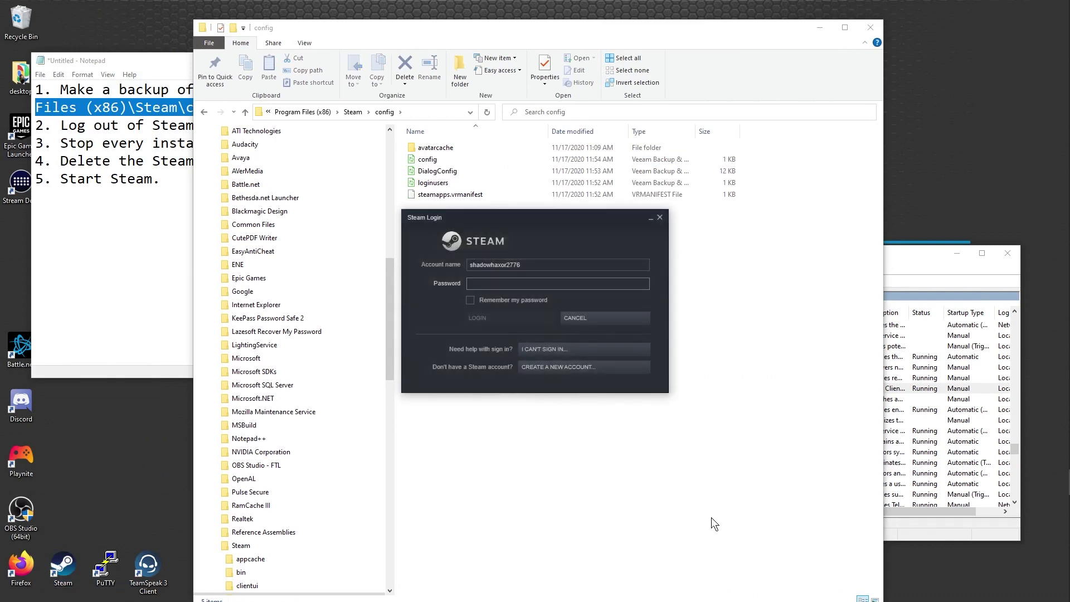
pyautogui.hotkey('ctrl', 'v')
pyautogui.click(477, 319)
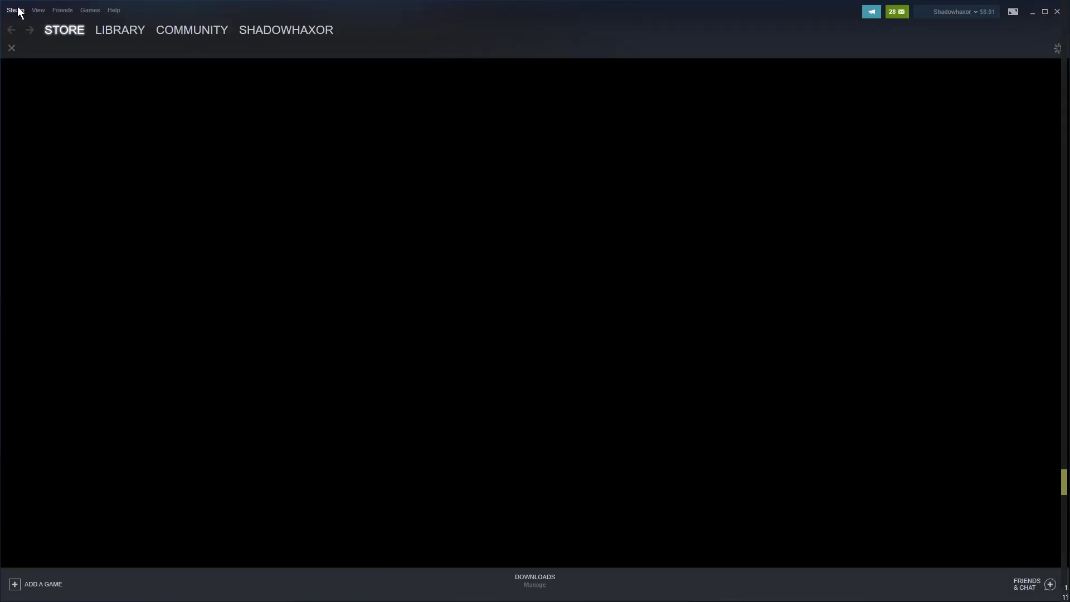
# Step: Open Settings > Controller > General Controller Settings, view the Wireless Controller's mapping, then cancel
pyautogui.click(18, 11)
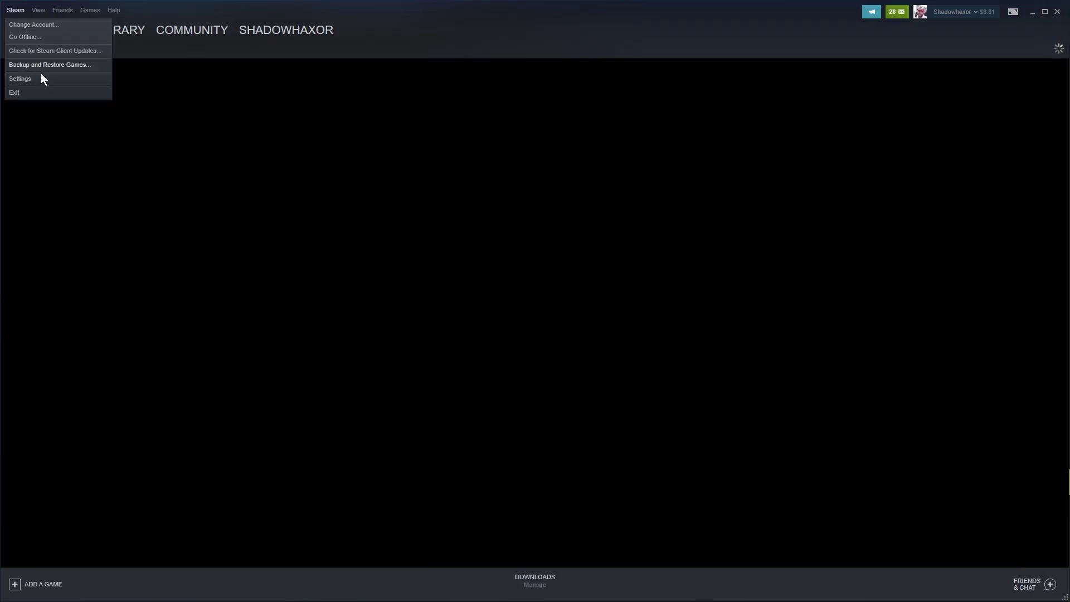
pyautogui.click(40, 81)
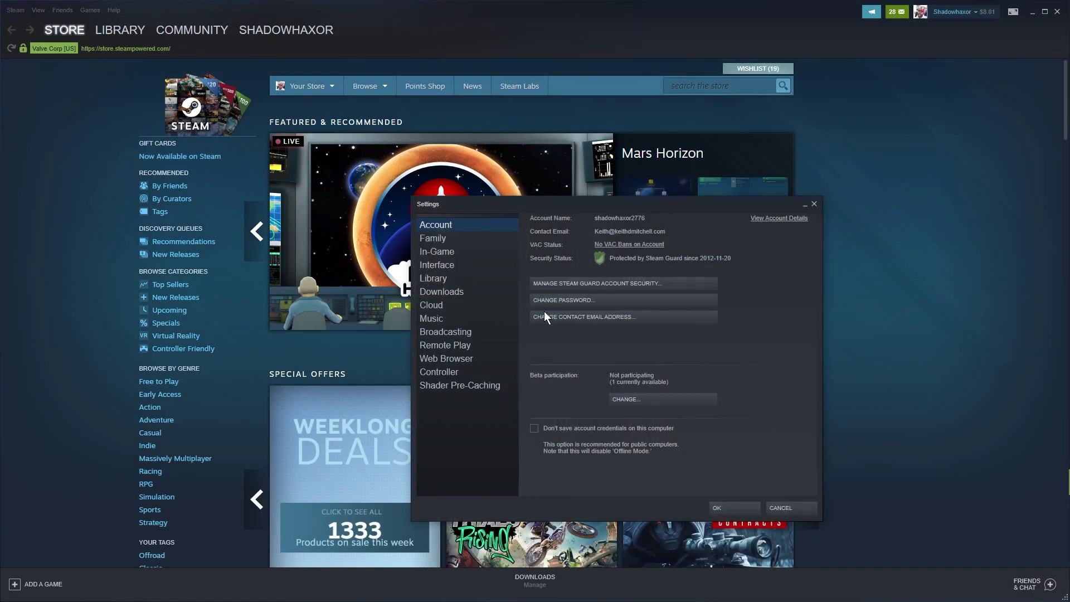
pyautogui.click(444, 360)
pyautogui.click(443, 372)
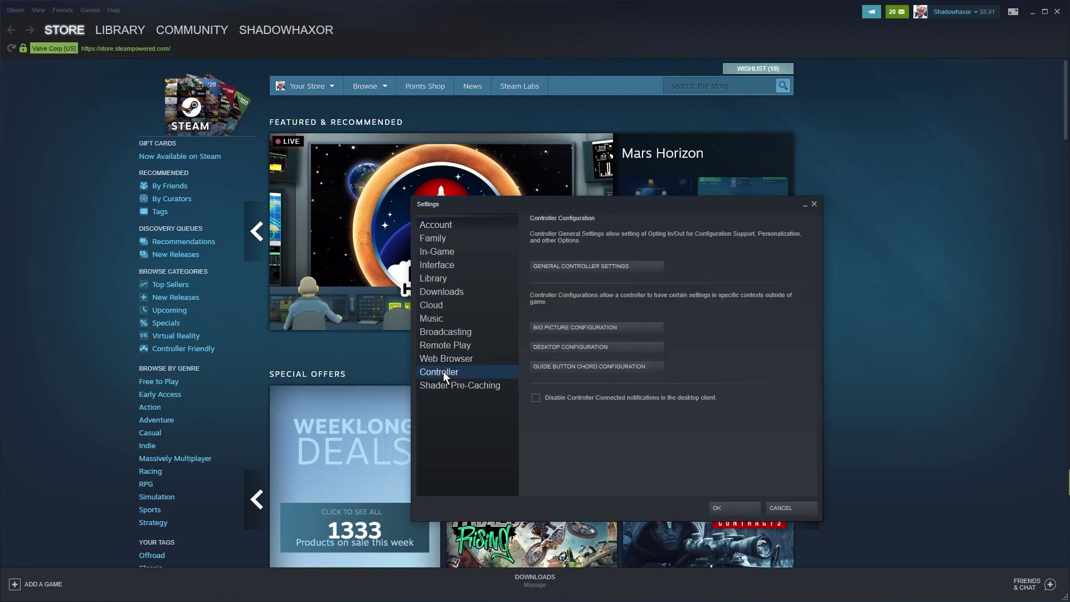
pyautogui.click(569, 270)
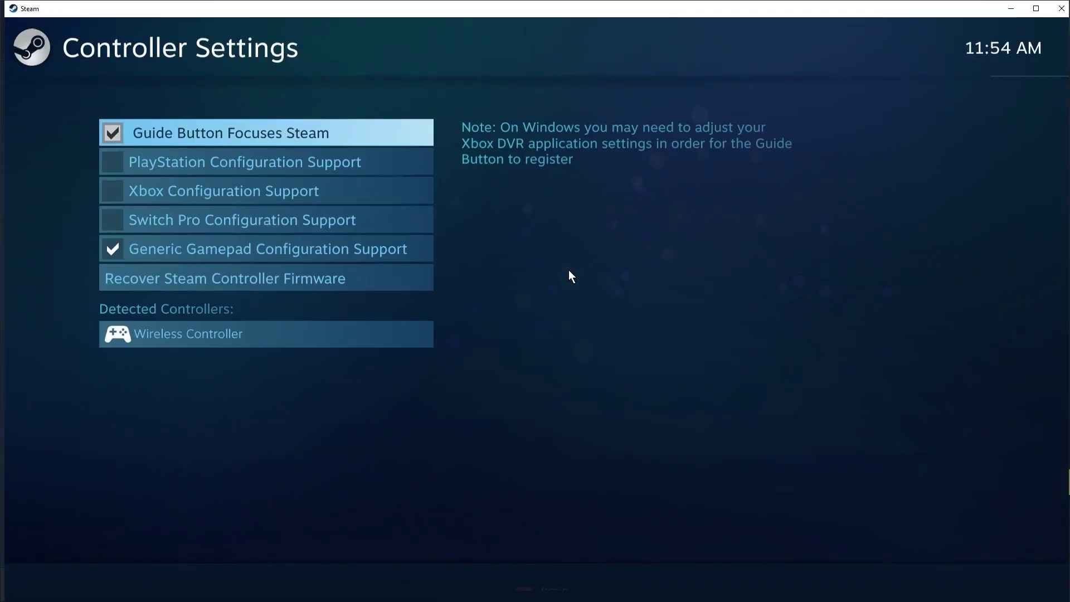
pyautogui.click(233, 337)
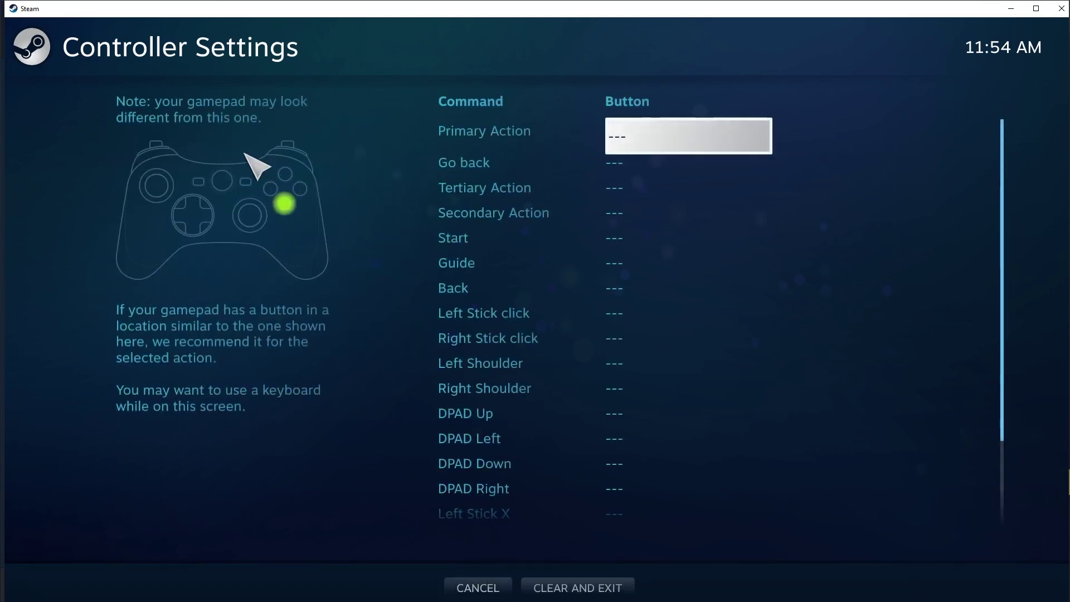
pyautogui.click(500, 584)
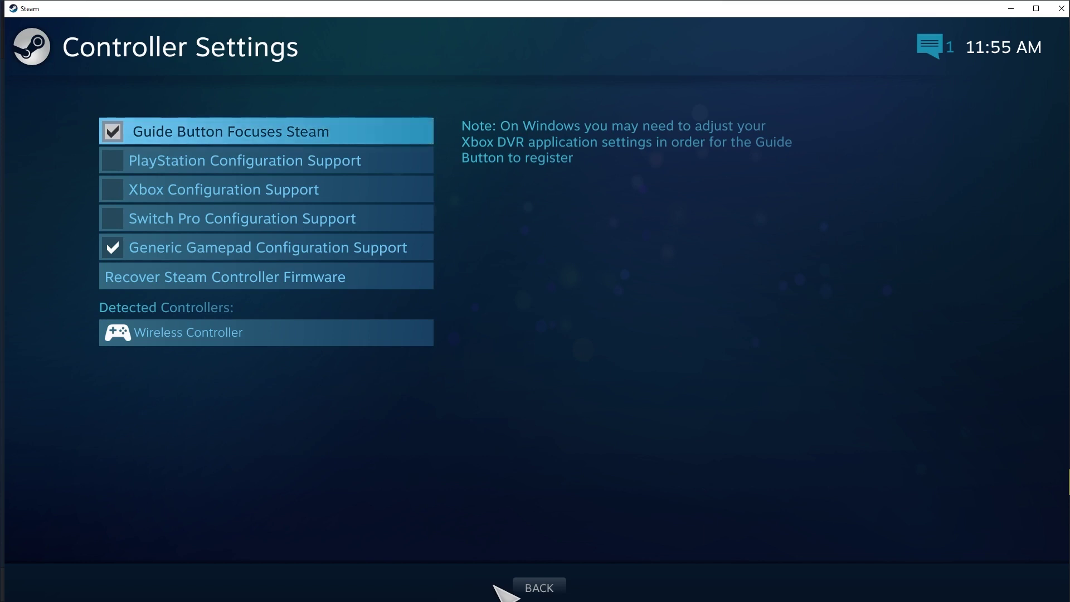
# Step: Uncheck Generic Gamepad Configuration Support and wipe the Wireless Controller's mapping with Clear and Exit
pyautogui.click(1061, 8)
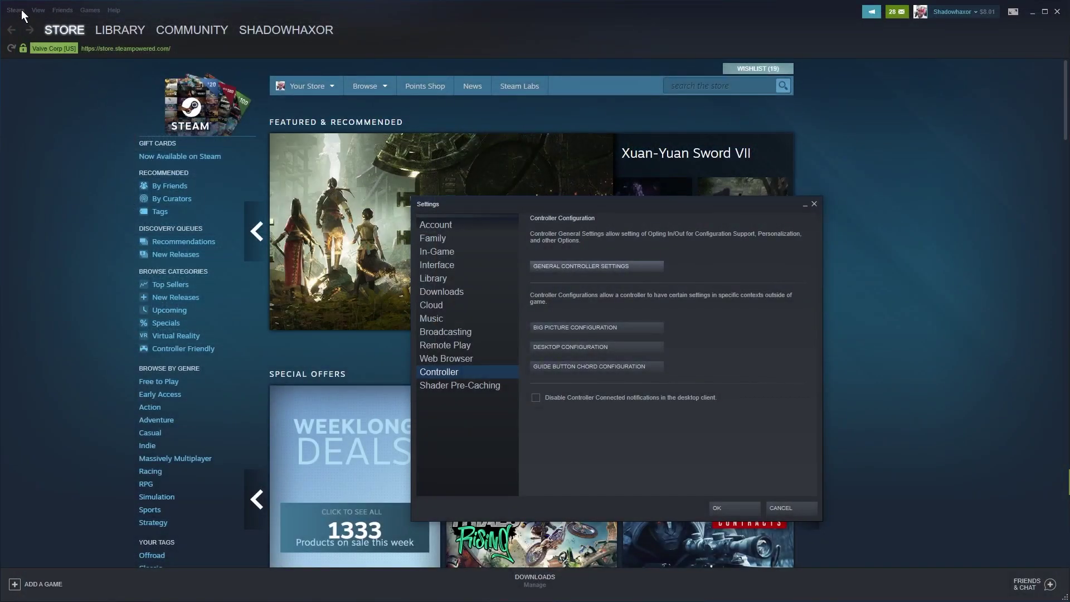
pyautogui.click(573, 264)
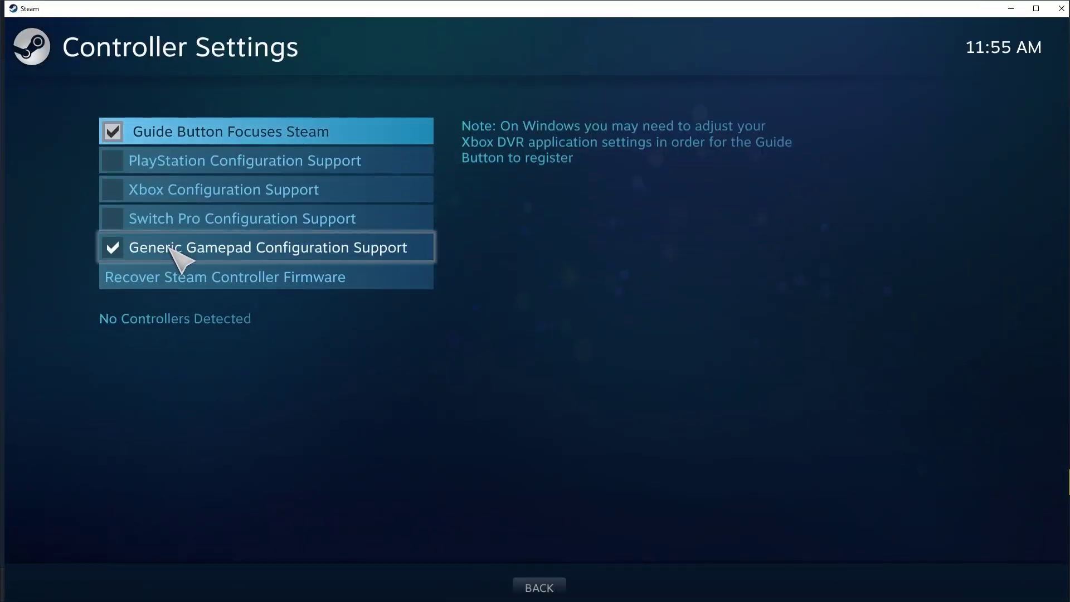
pyautogui.click(171, 248)
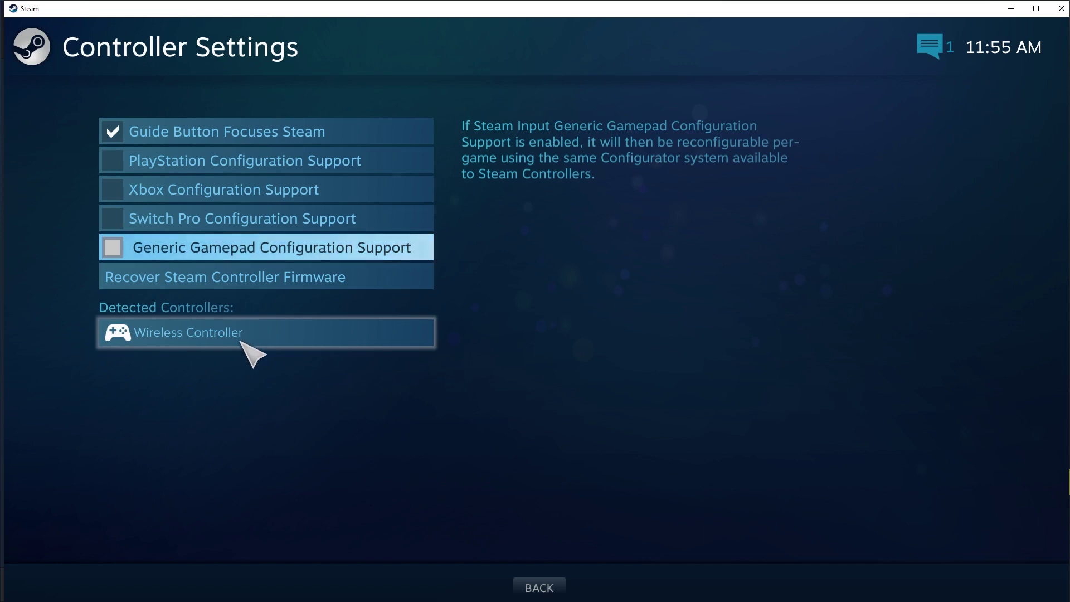
pyautogui.click(248, 338)
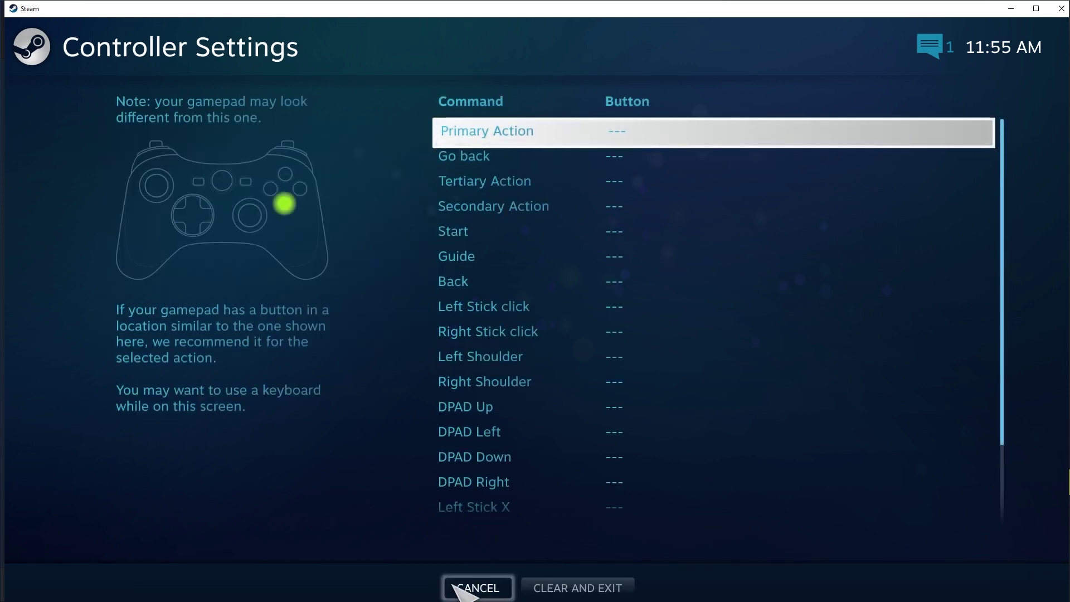
pyautogui.click(575, 582)
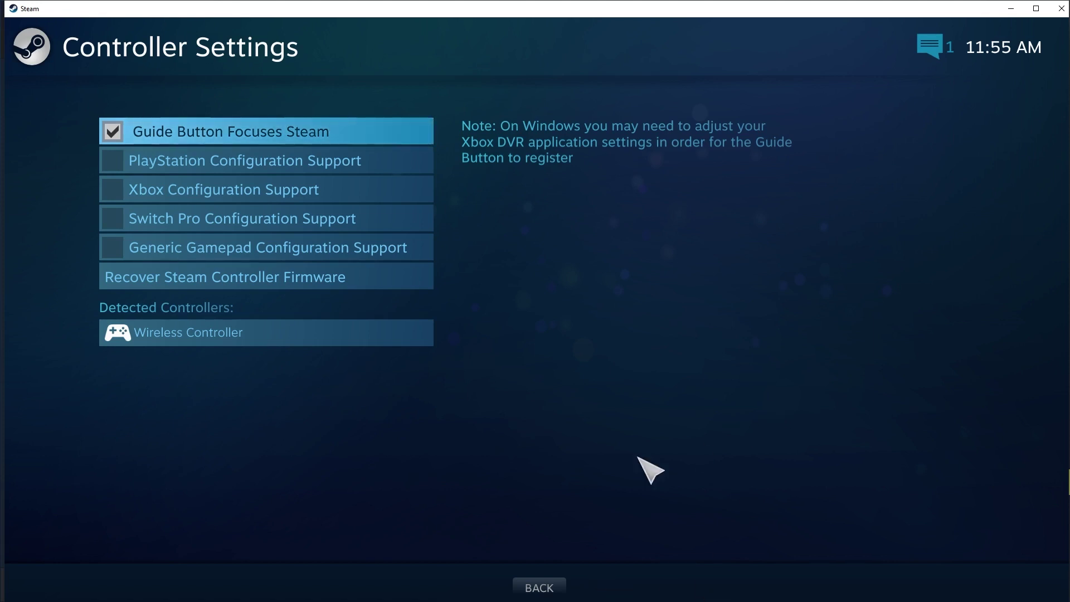
# Step: Opt into 'Steam Beta Update' under Account > Beta participation and restart Steam
pyautogui.click(538, 589)
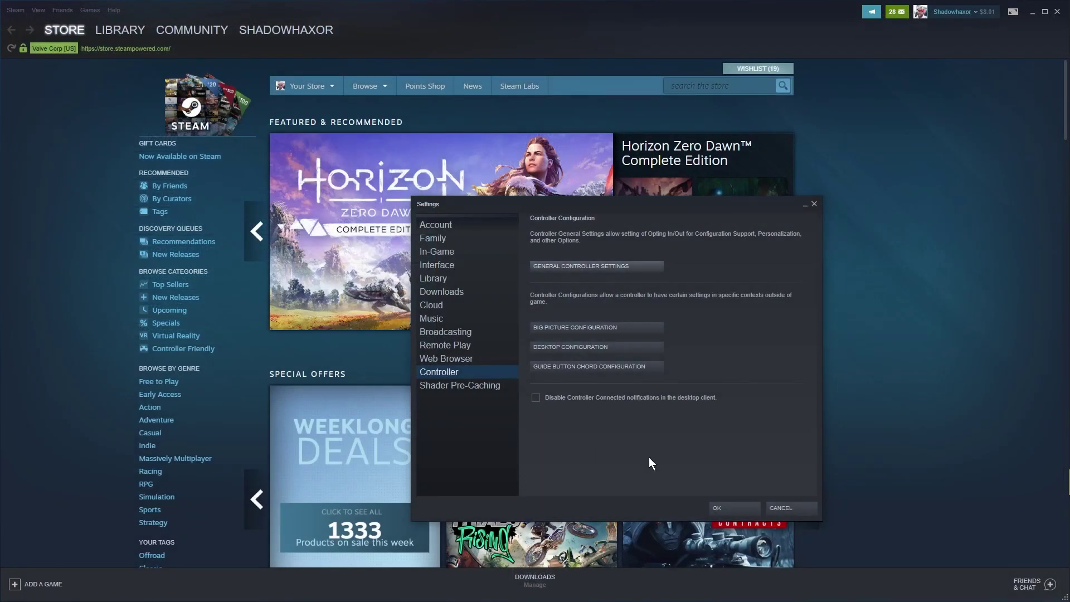
pyautogui.click(427, 223)
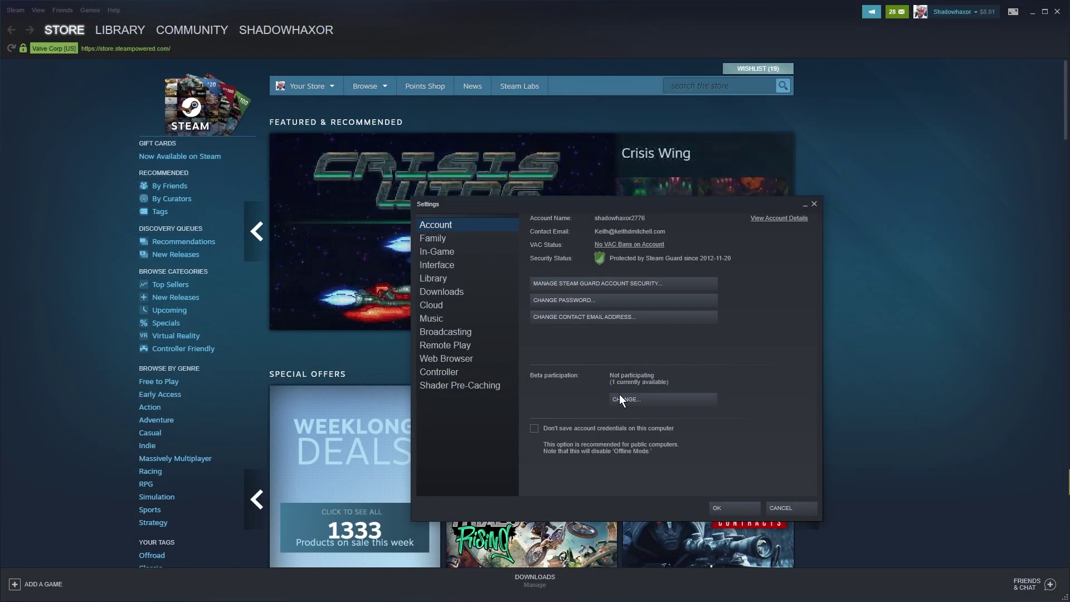
pyautogui.click(633, 401)
pyautogui.click(520, 335)
pyautogui.click(467, 362)
pyautogui.click(569, 399)
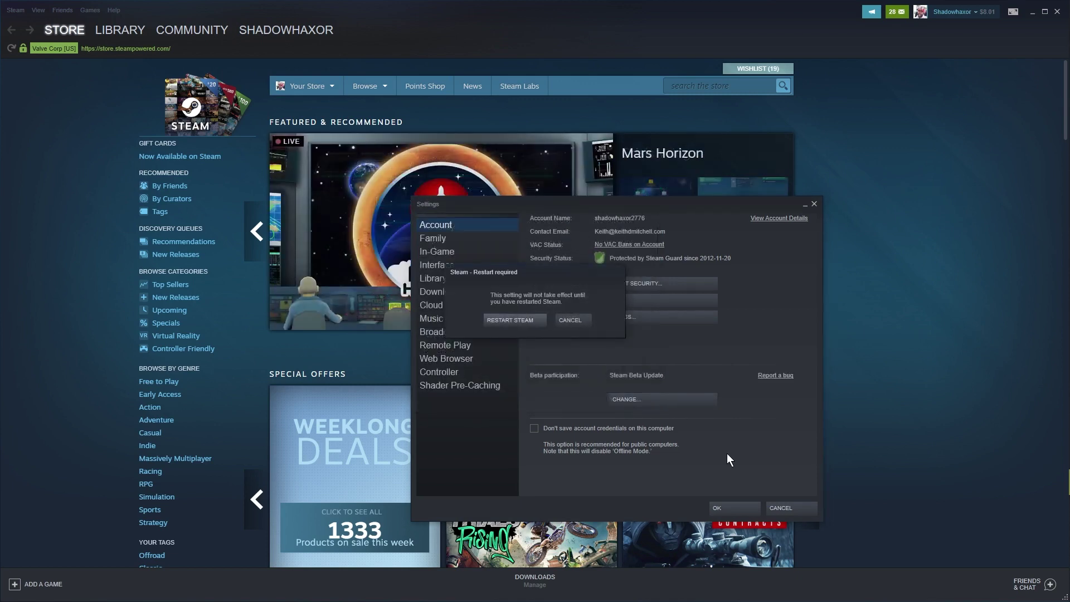
pyautogui.click(519, 316)
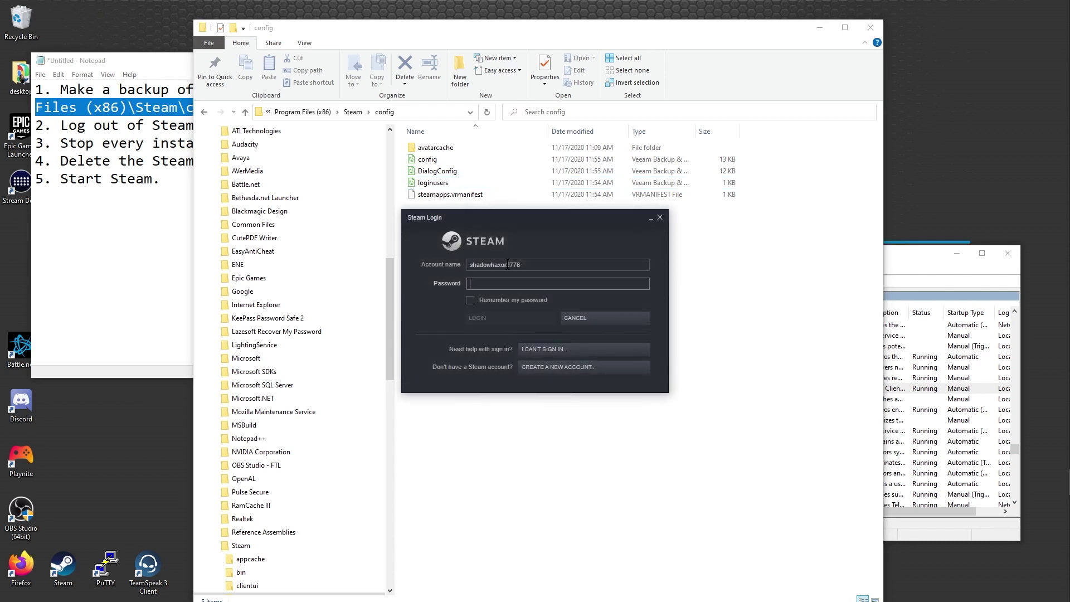
# Step: Log back in with the account password and reopen General Controller Settings
pyautogui.hotkey('ctrl', 'v')
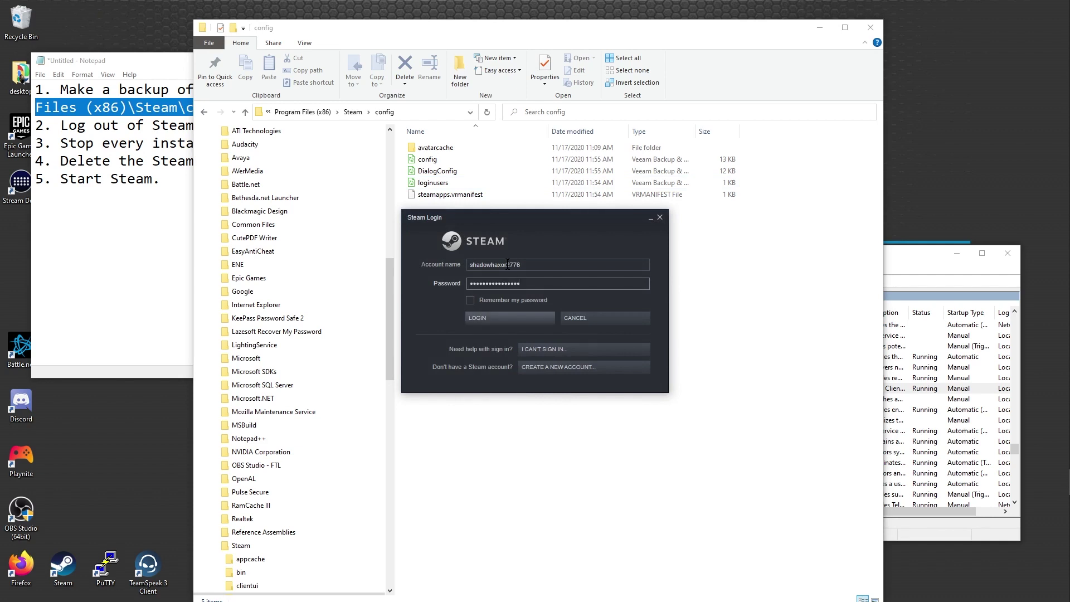
pyautogui.click(511, 314)
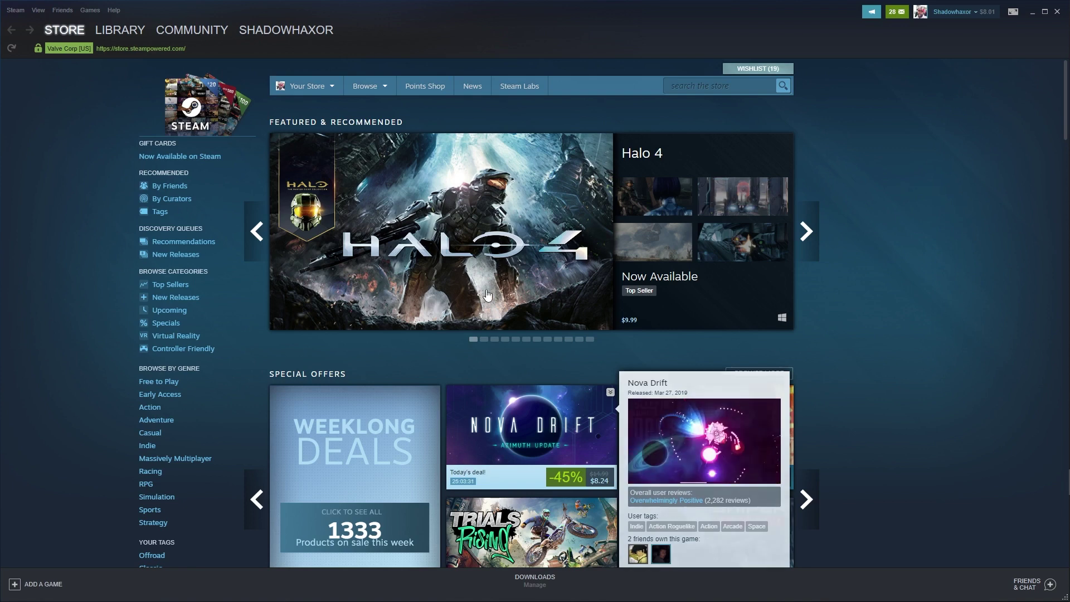
pyautogui.click(15, 10)
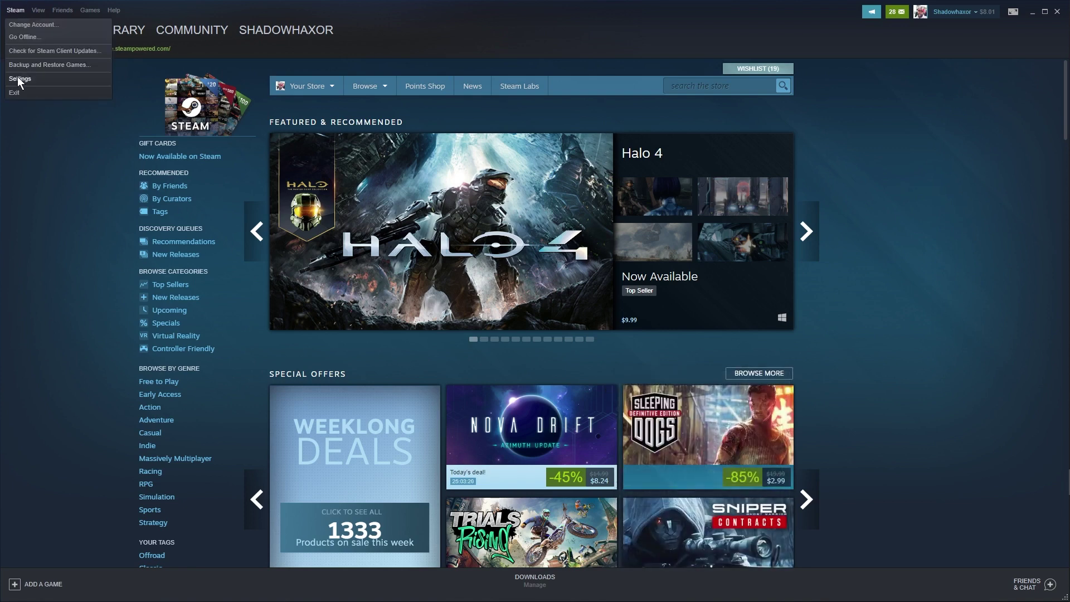
pyautogui.click(20, 79)
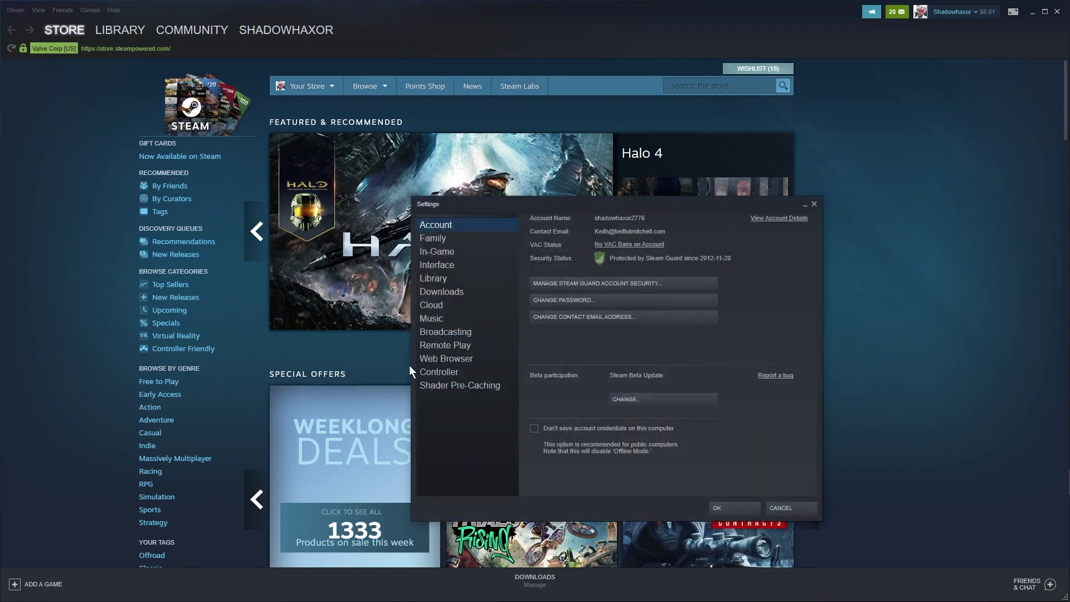
pyautogui.click(430, 368)
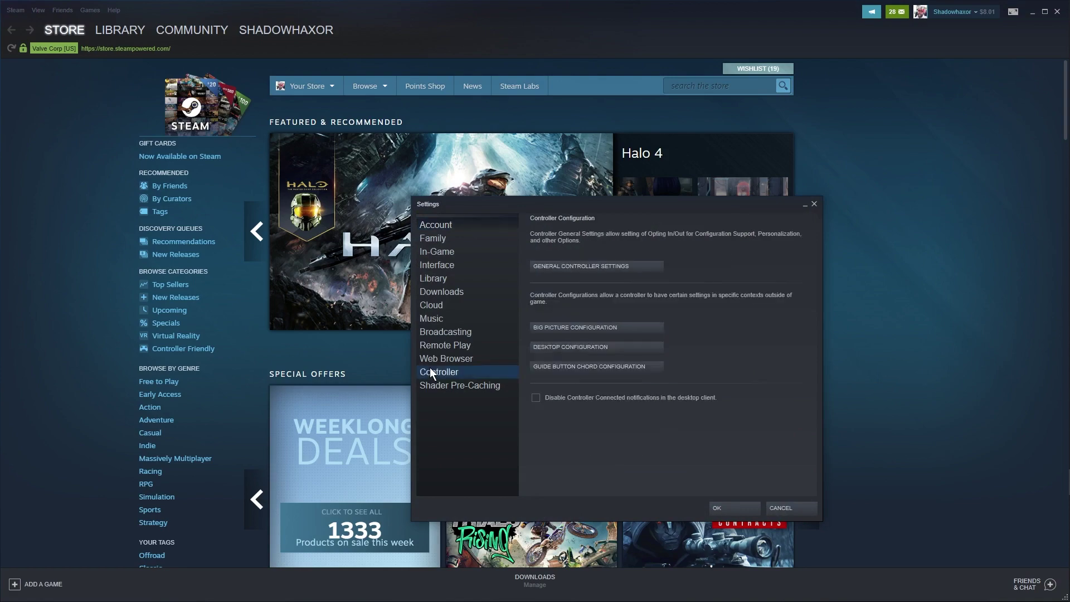
pyautogui.click(586, 267)
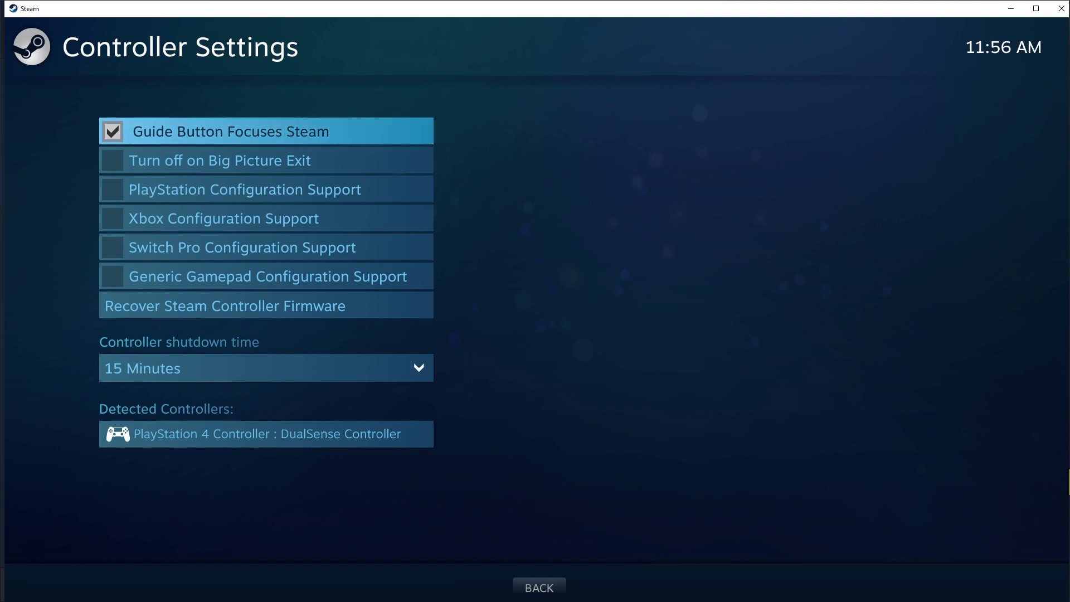
# Step: Review the DualSense's auto-mapped button layout, cancel without changes, and close controller settings
pyautogui.click(398, 443)
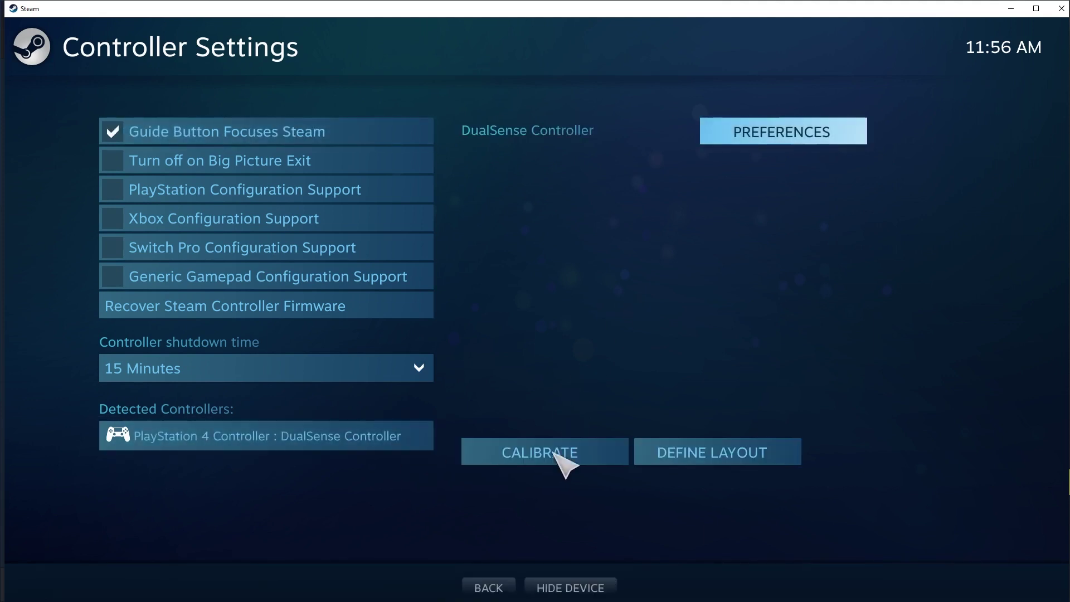
pyautogui.click(692, 453)
pyautogui.scroll(-2, 719, 379)
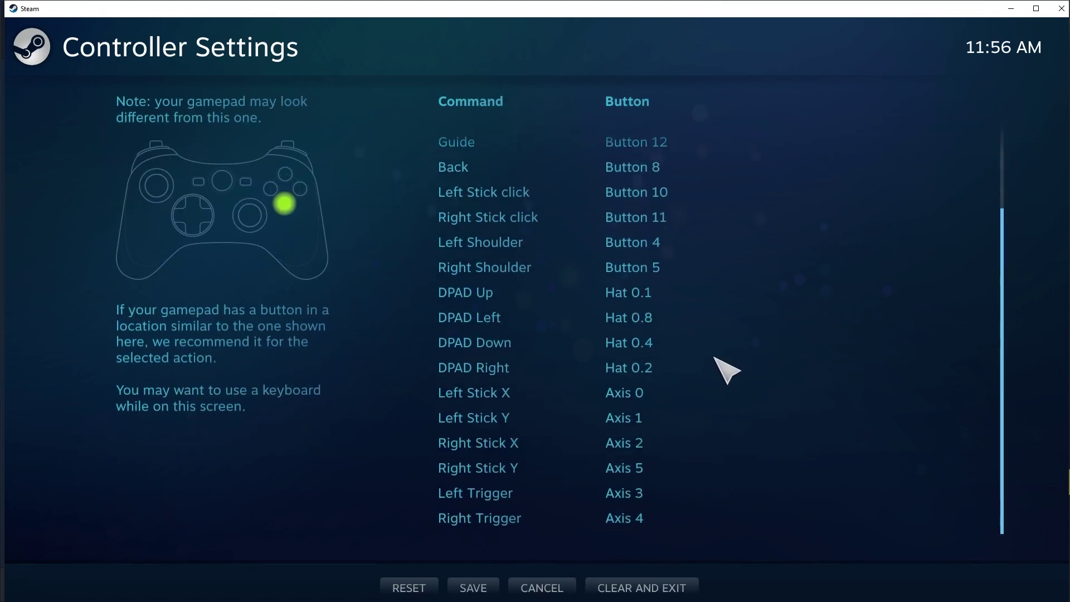
pyautogui.scroll(2, 733, 463)
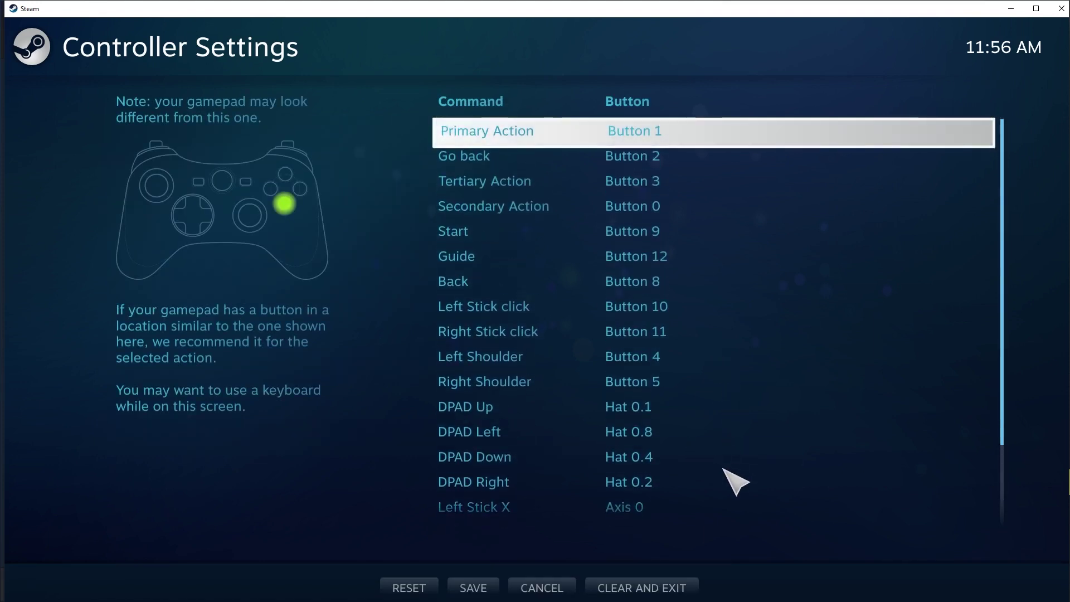
pyautogui.scroll(-2, 736, 482)
pyautogui.click(541, 588)
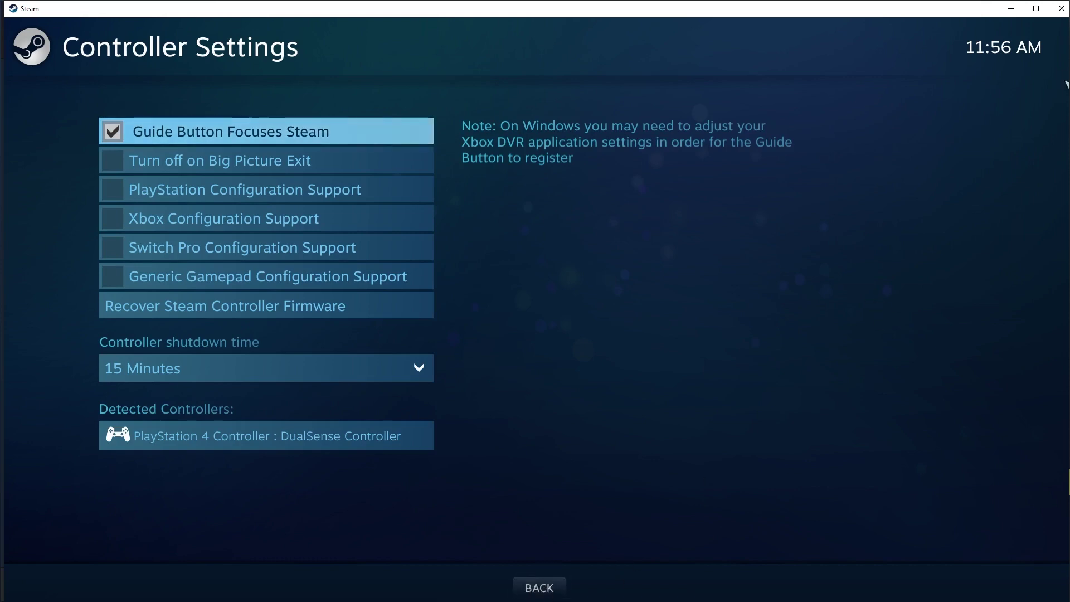
pyautogui.click(557, 588)
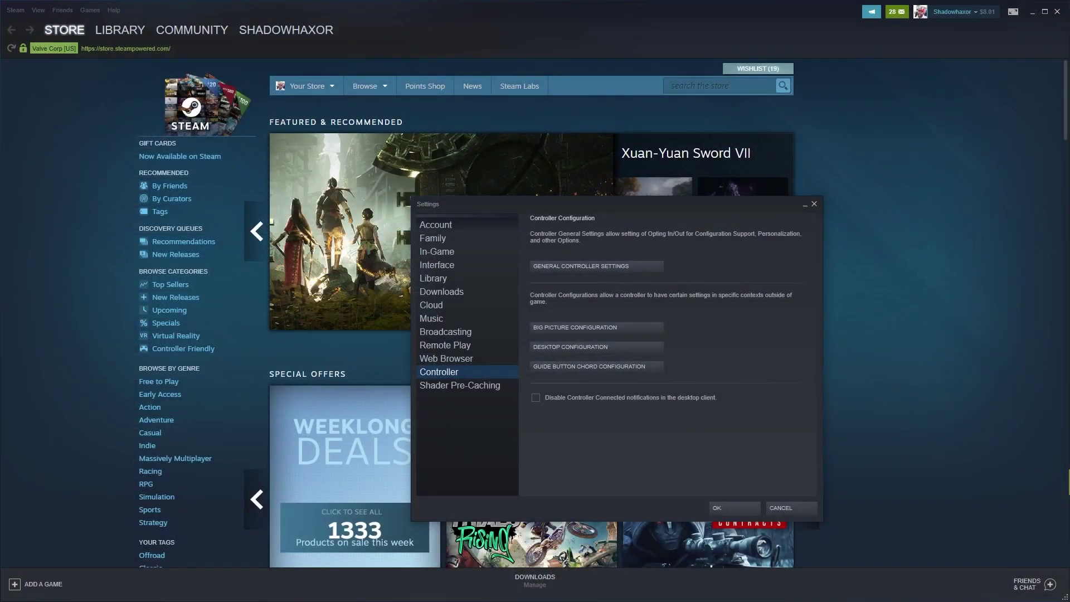
# Step: Close the Steam settings window with Escape, returning to the Store front page
pyautogui.press('Escape')
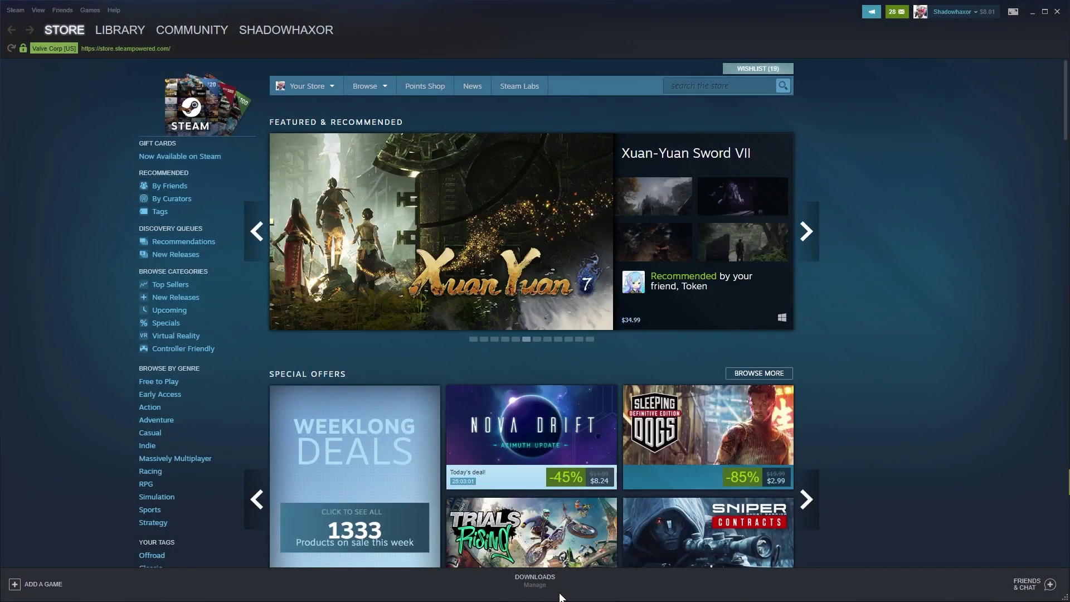